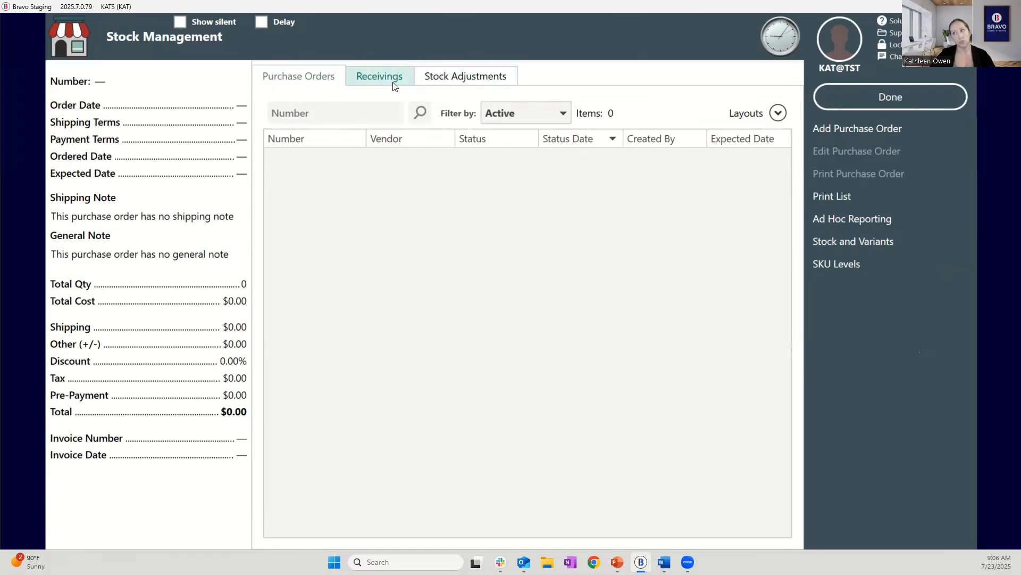
left_click(394, 81)
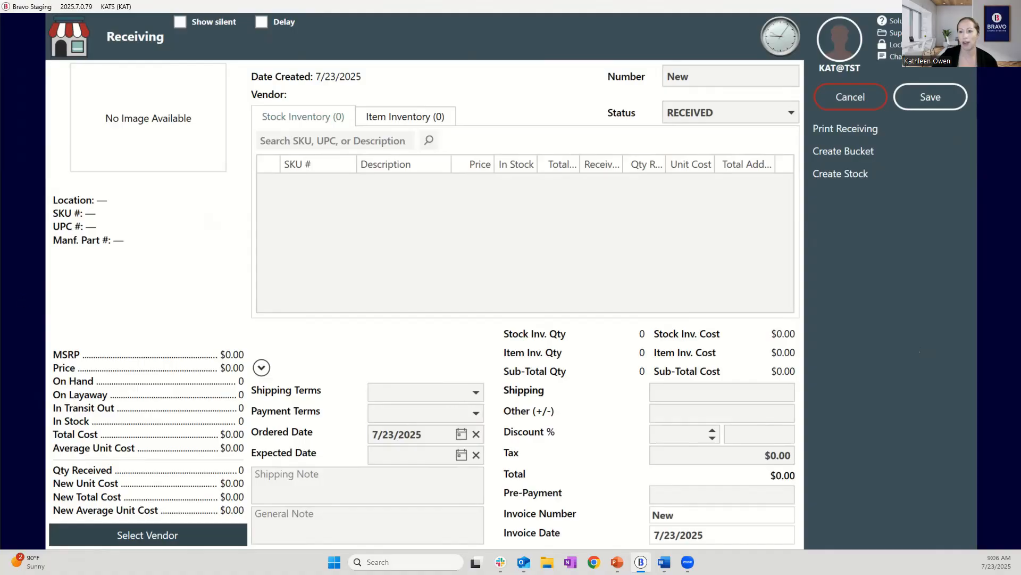
key("alt+Tab")
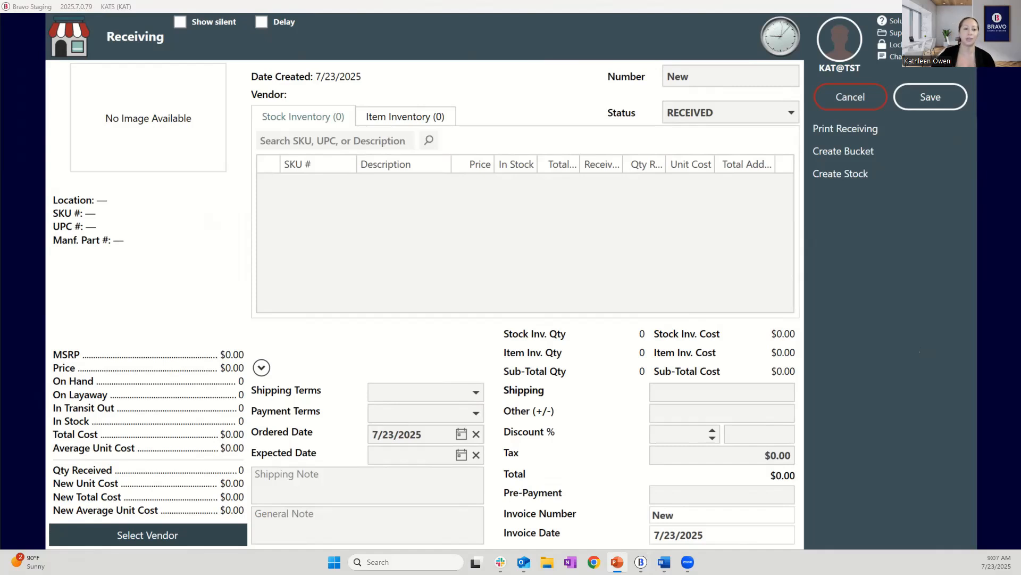
key("alt+Tab")
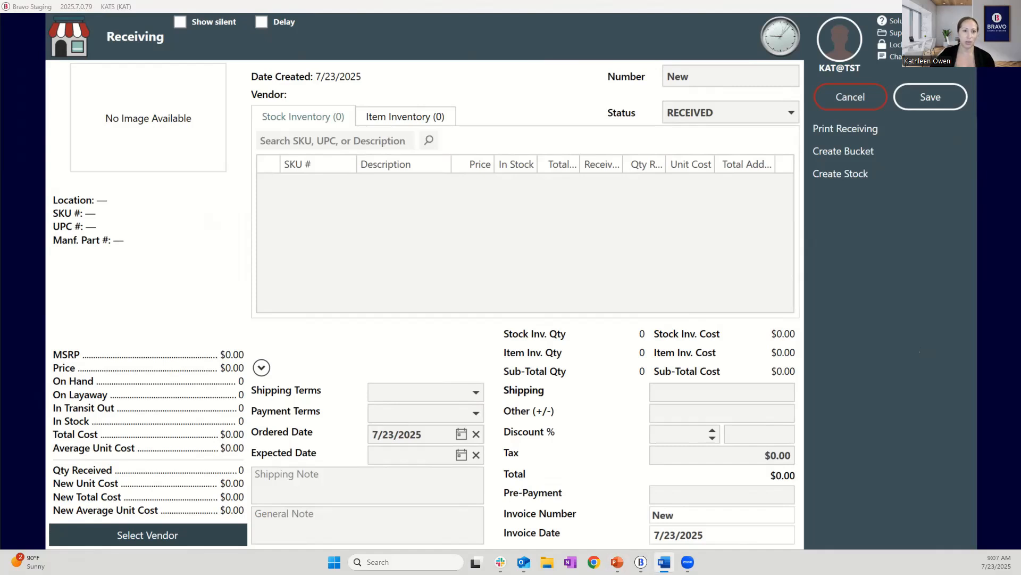
key("alt+Tab")
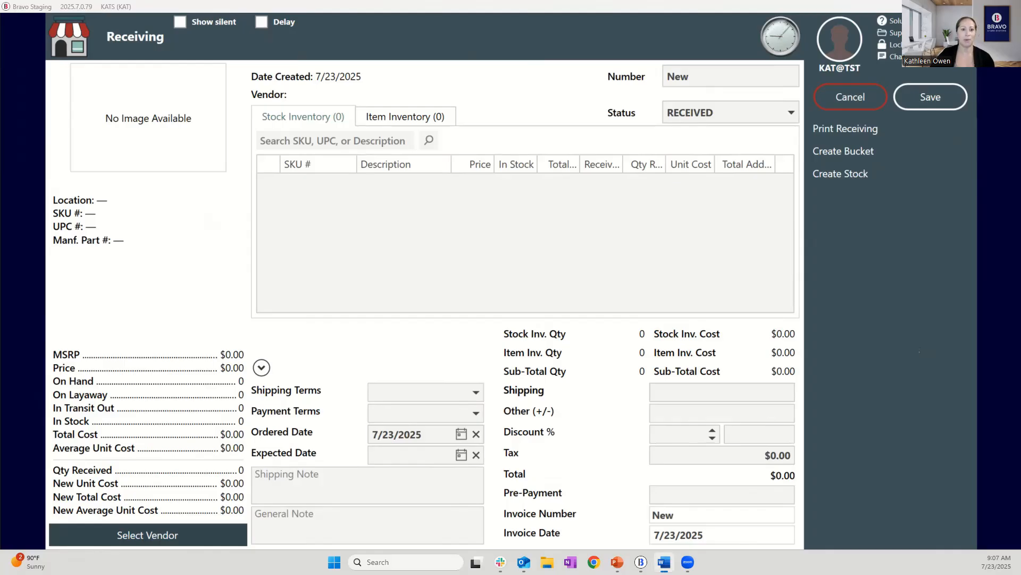
left_click(359, 138)
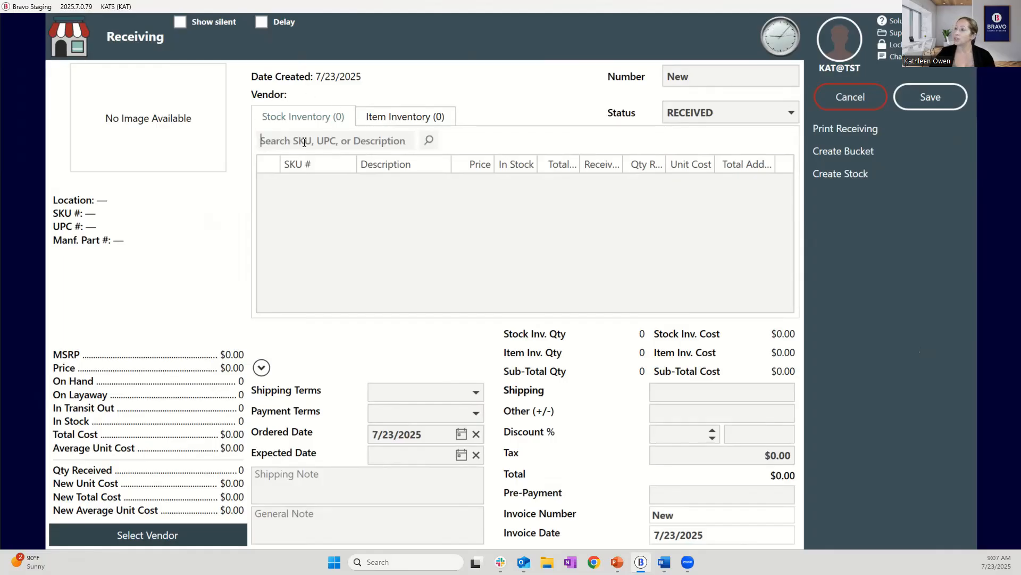
type("020892212350")
key("Return")
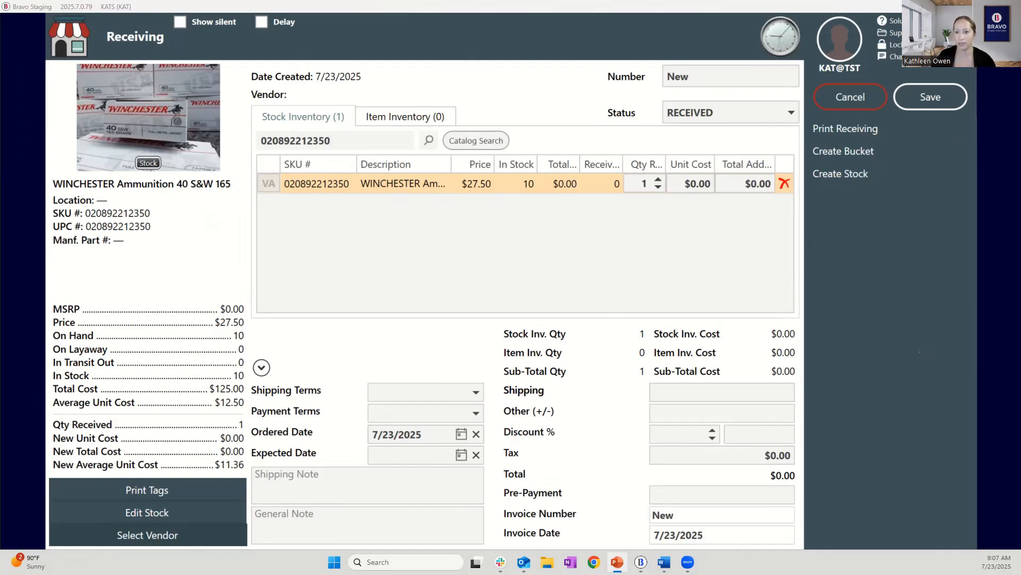
- Replace the UPC in the stock search and search the stock for "SMITH & WESSON"
left_click_drag(329, 141, 240, 146)
key("BackSpace")
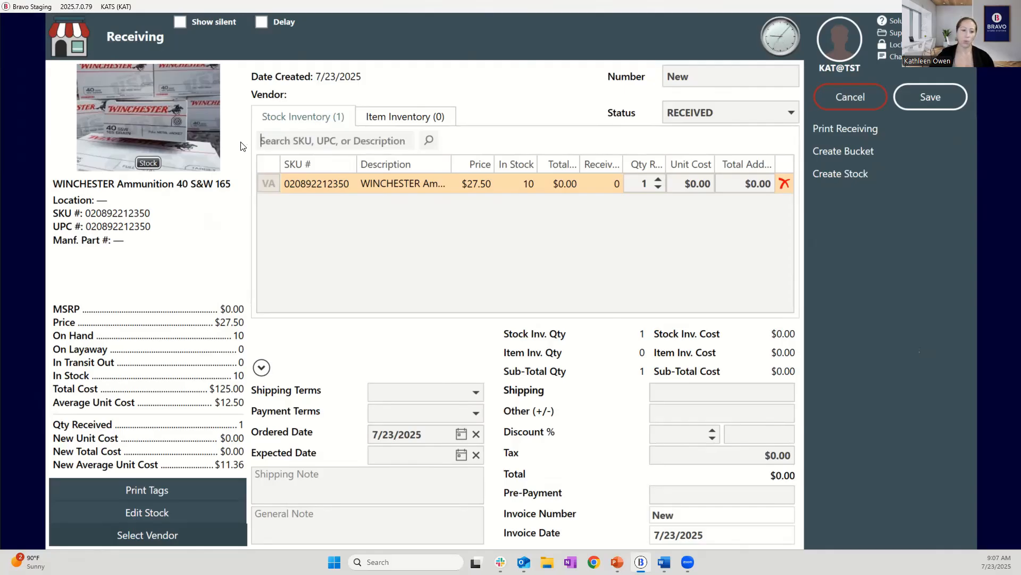
key("alt+Tab")
left_click(304, 142)
type("SMITH &")
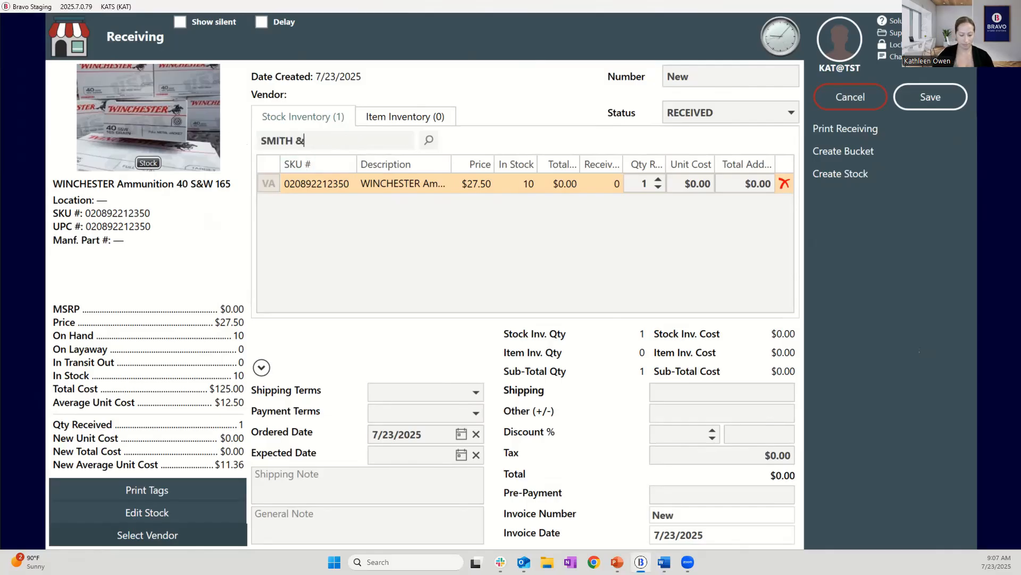
type(" WESSON")
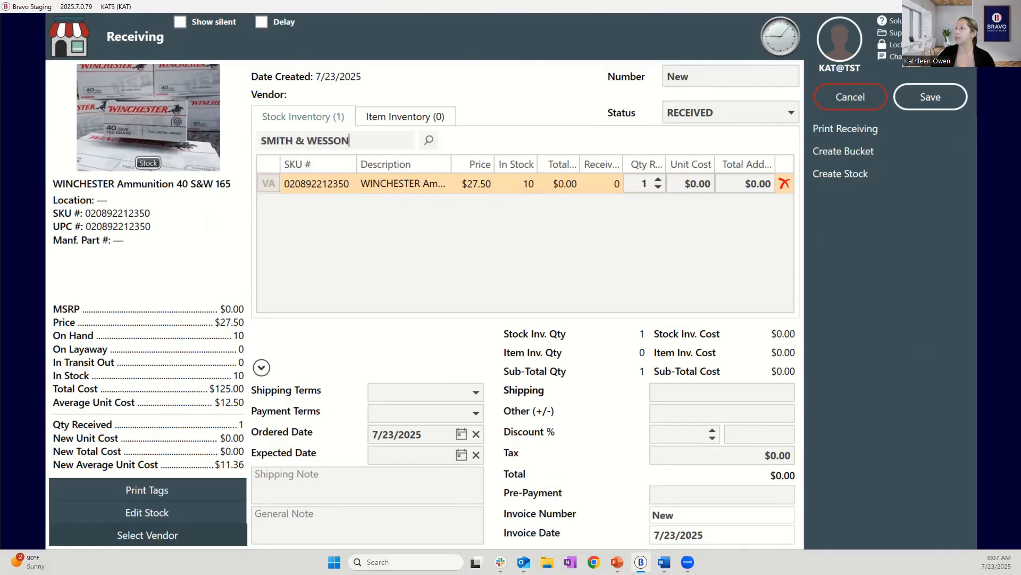
left_click(426, 144)
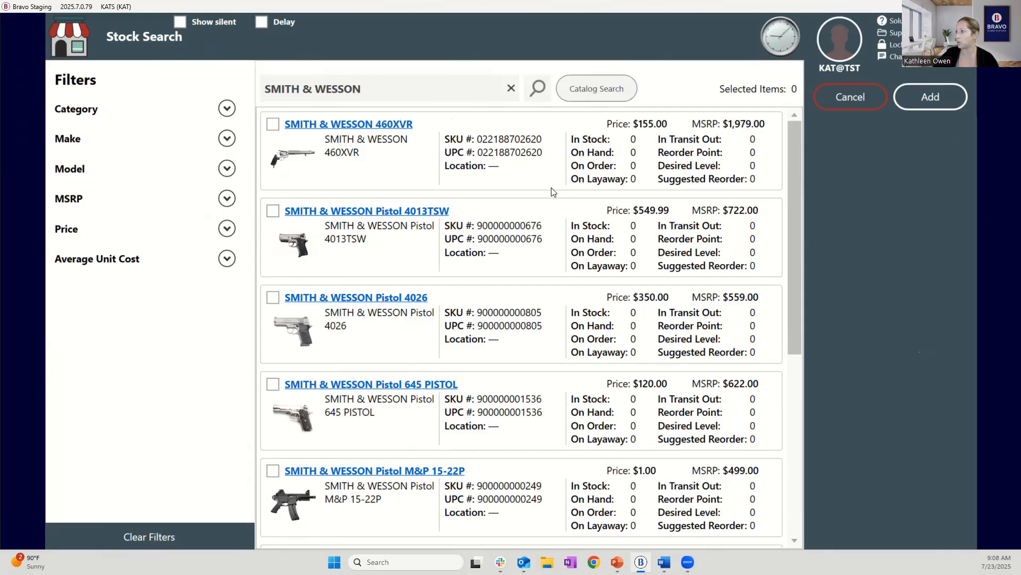
- Select the SMITH & WESSON Pistol 4013TSW from the stock results and add it to the receiving
scroll(615, 230, "down", 5)
scroll(601, 282, "up", 5)
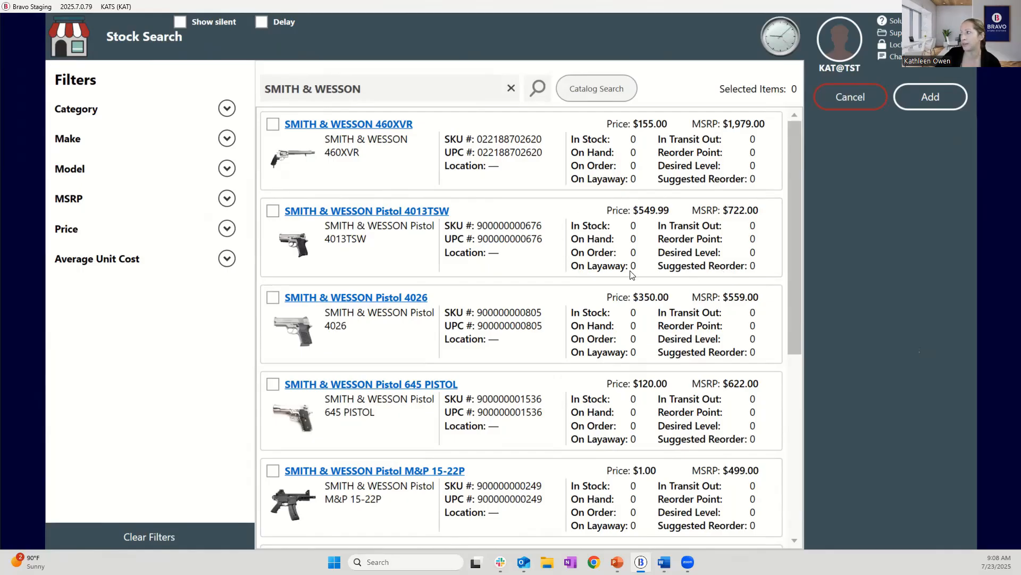
left_click(277, 218)
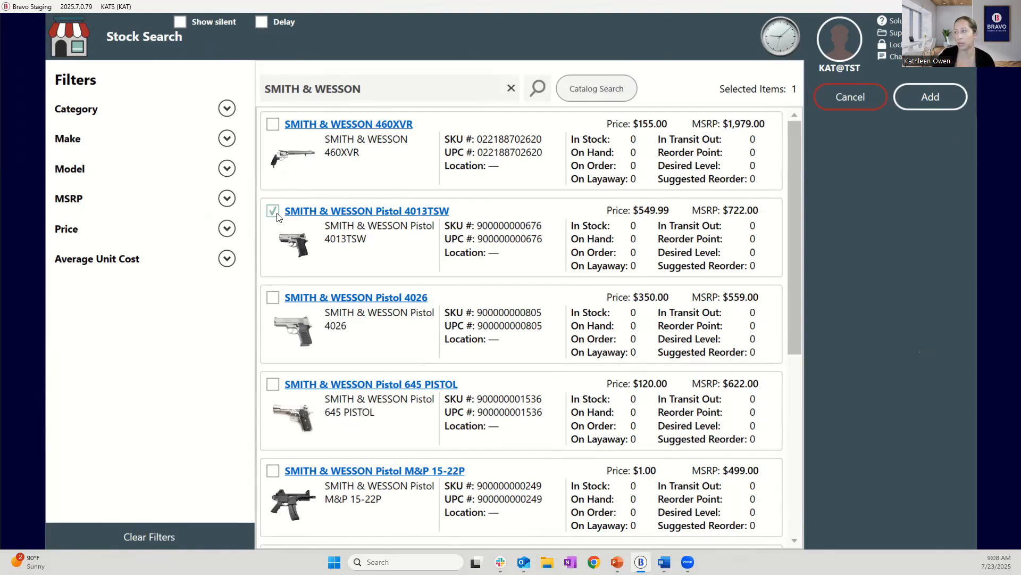
left_click(946, 98)
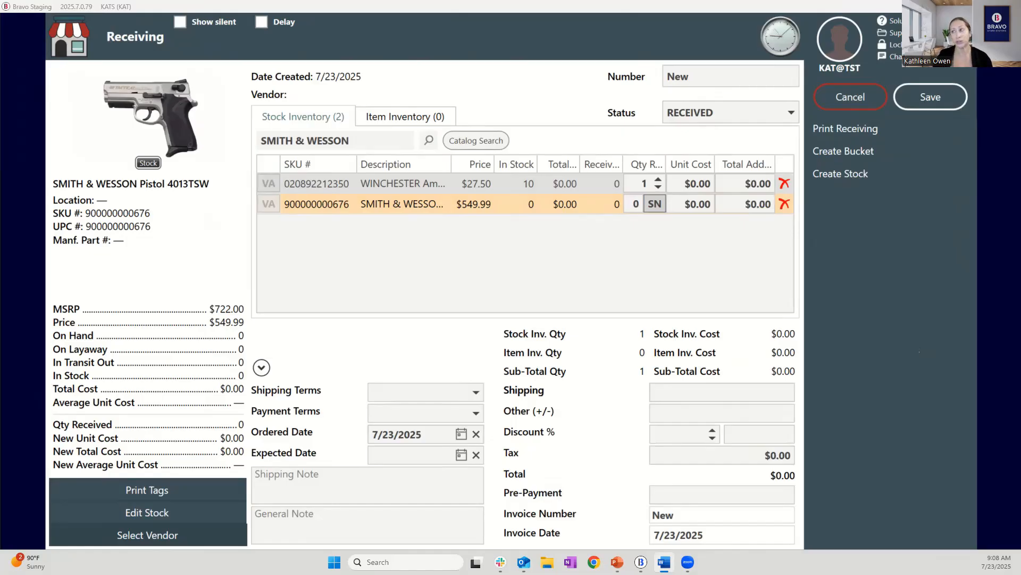
left_click_drag(373, 139, 242, 133)
key("BackSpace")
type("662205981853")
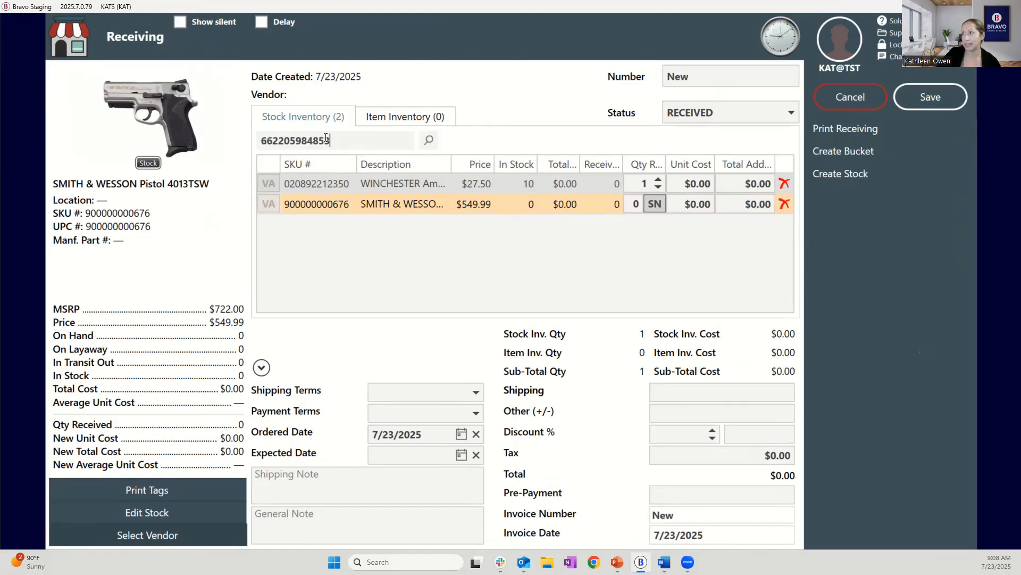
left_click(431, 141)
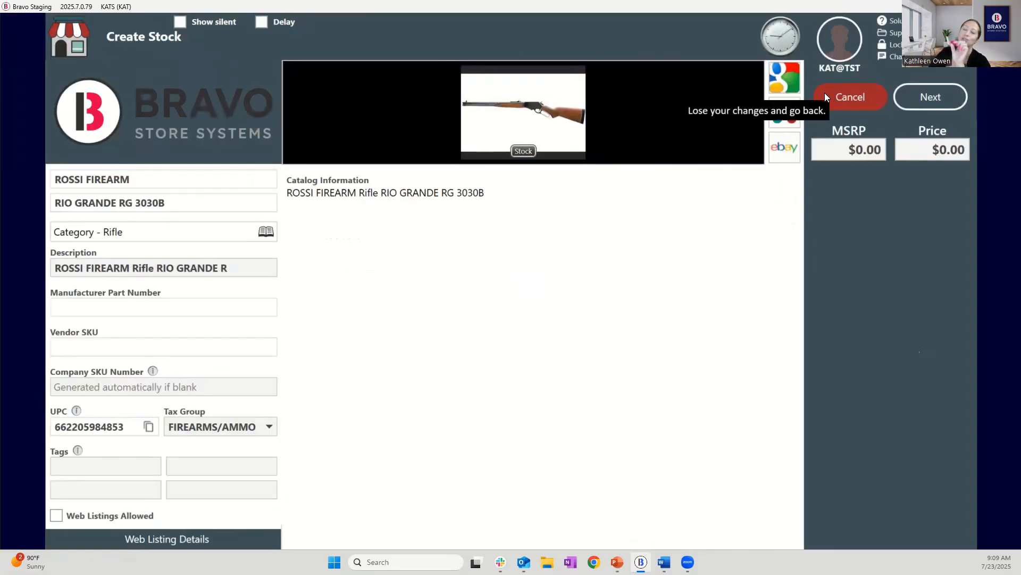
left_click(826, 92)
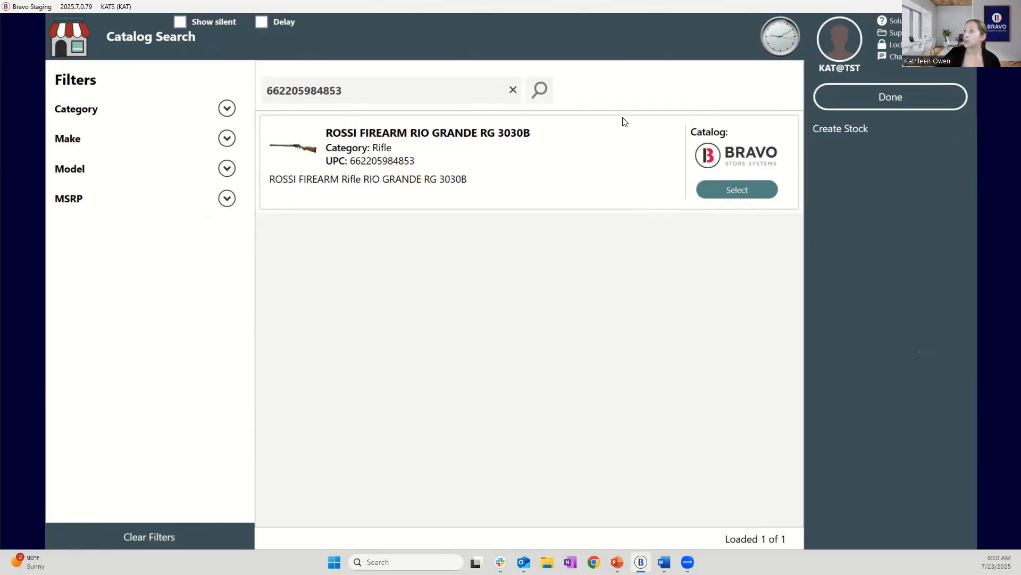
left_click(730, 187)
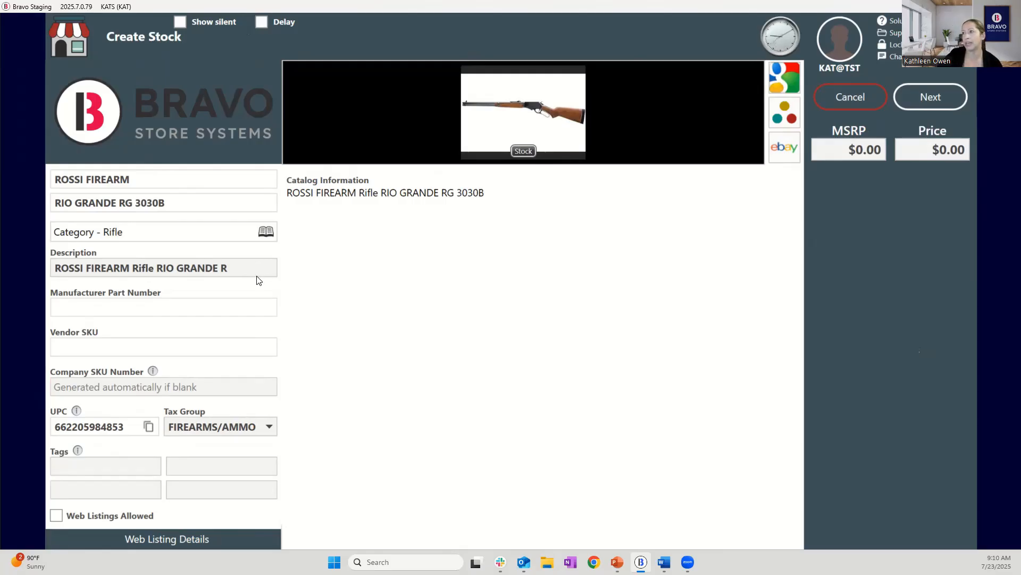
- Examine the new stock item's description, Company SKU Number, tax group options and tags
left_click(65, 267)
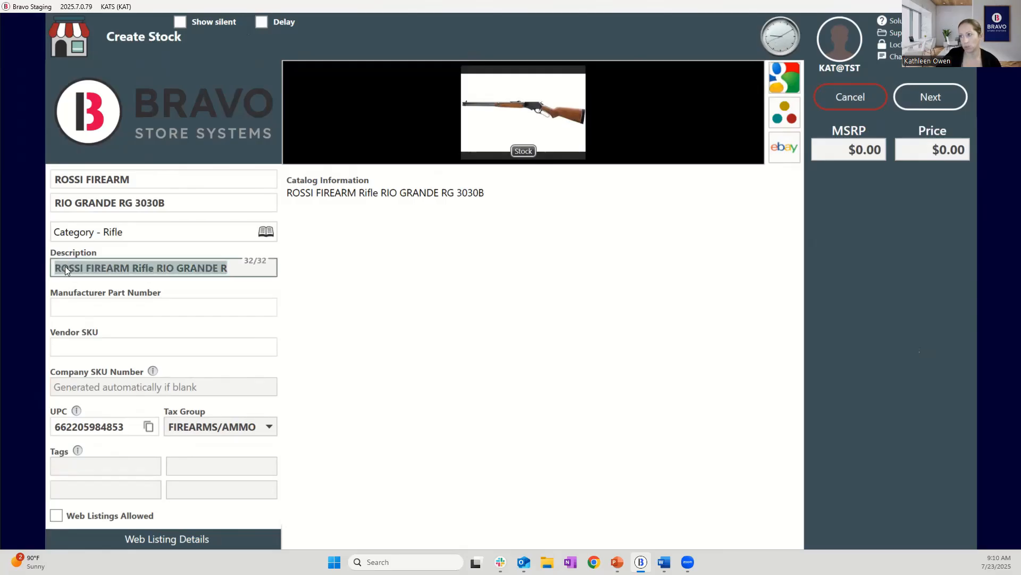
left_click(78, 389)
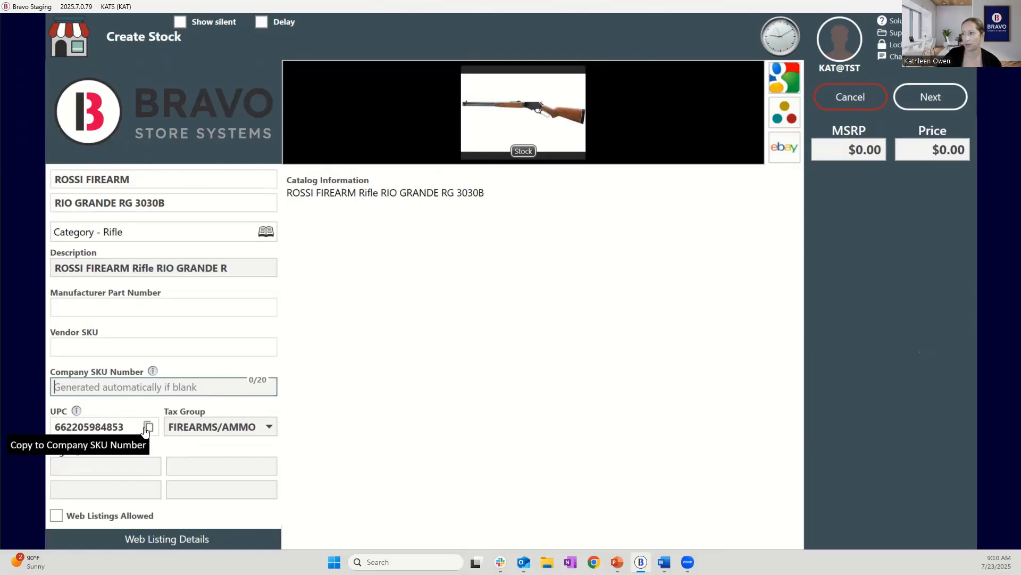
left_click(270, 426)
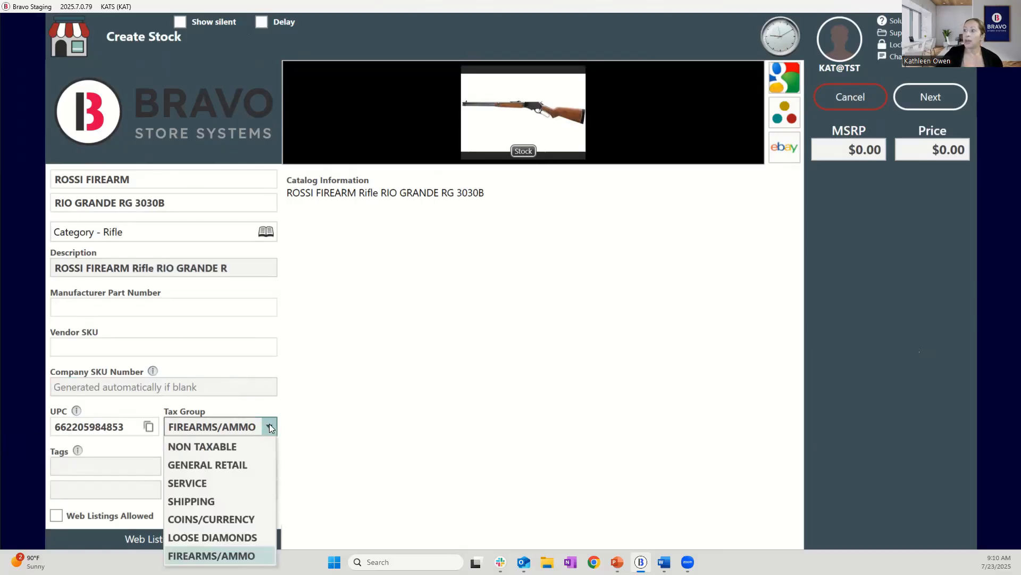
left_click(271, 427)
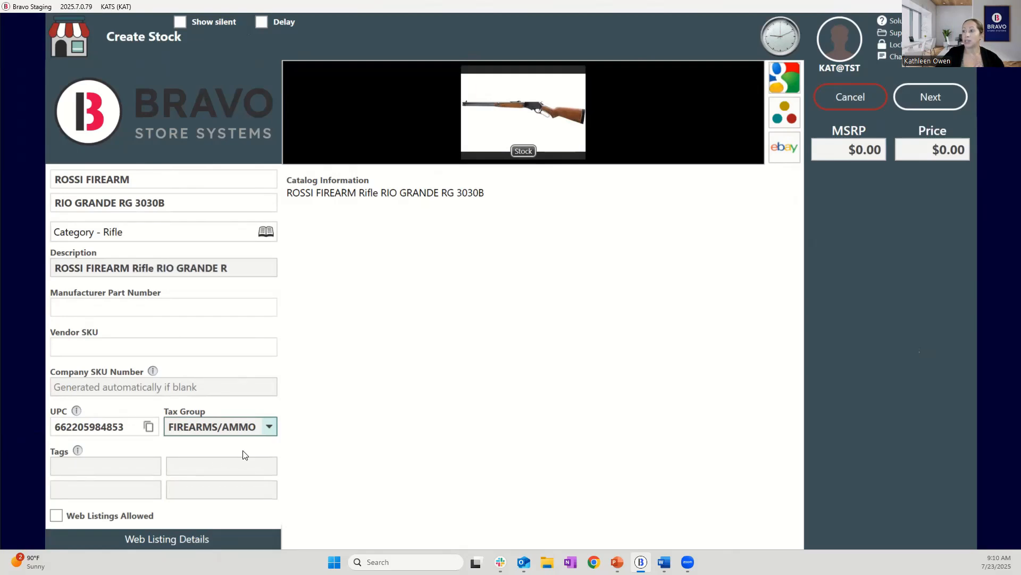
left_click(77, 450)
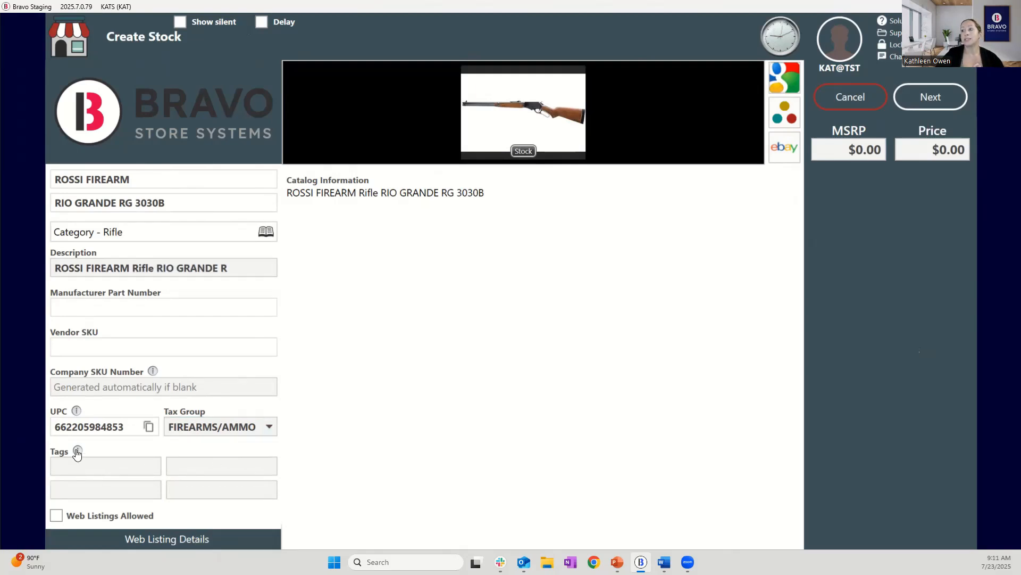
left_click(586, 323)
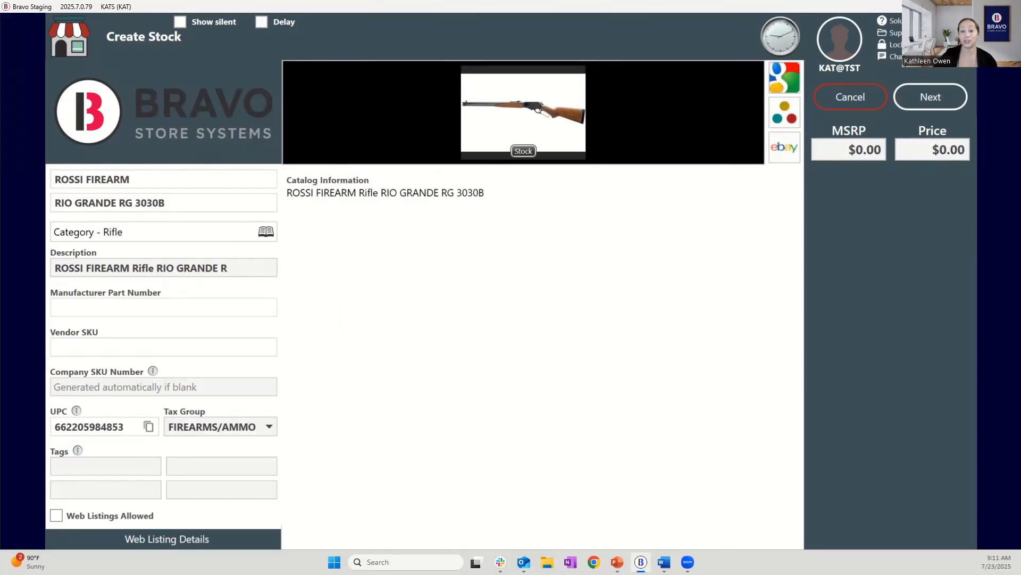
- Set the Rossi rifle's MSRP to $649.00 and price to $500.00, and create the stock for the receiving
key("alt+Tab")
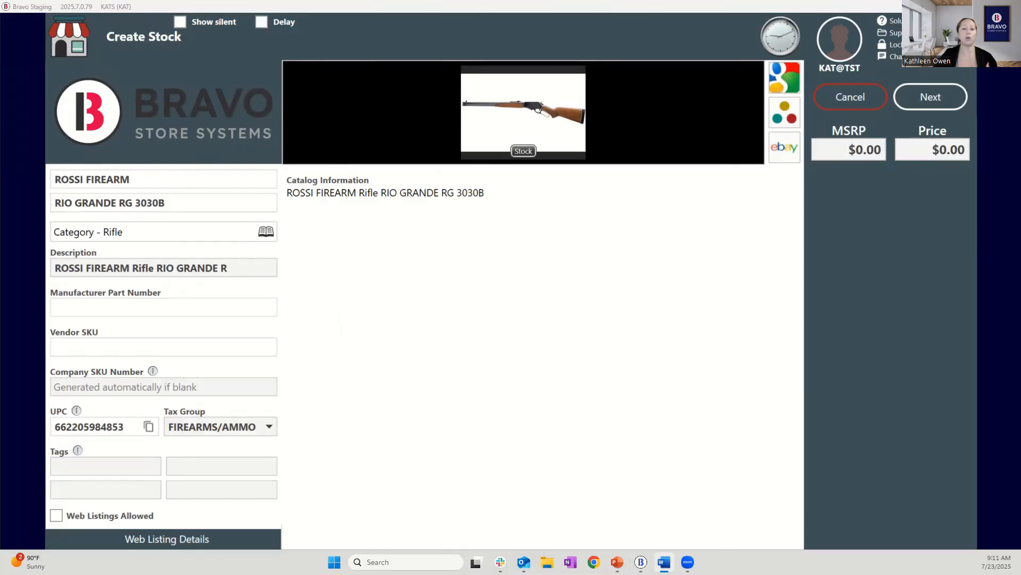
left_click(852, 151)
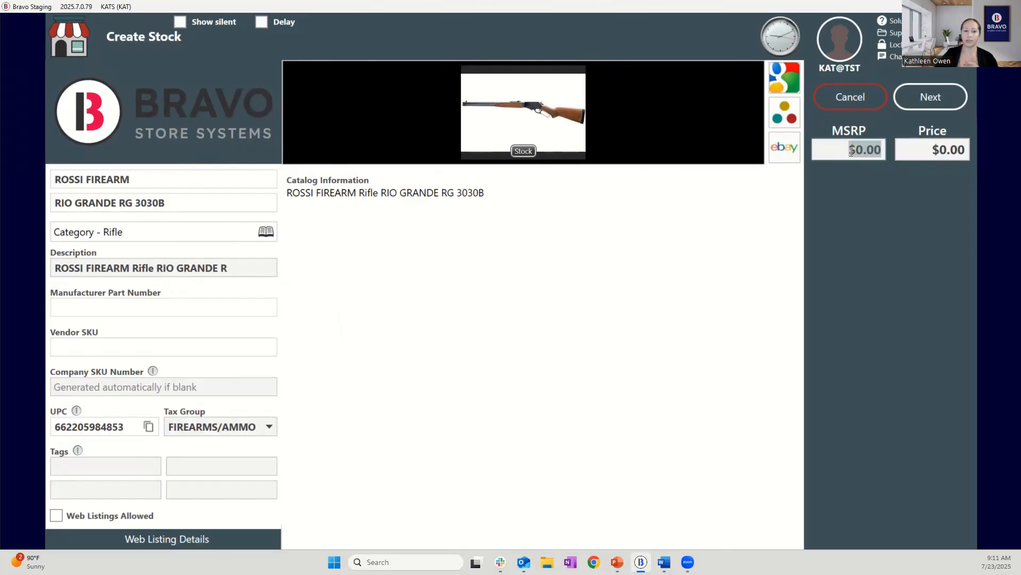
type("649")
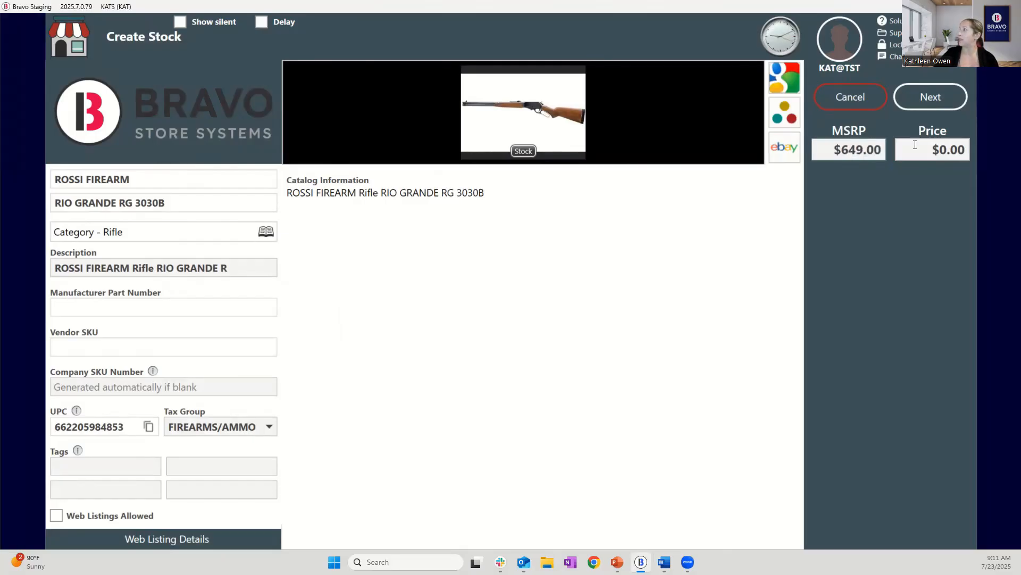
left_click(923, 149)
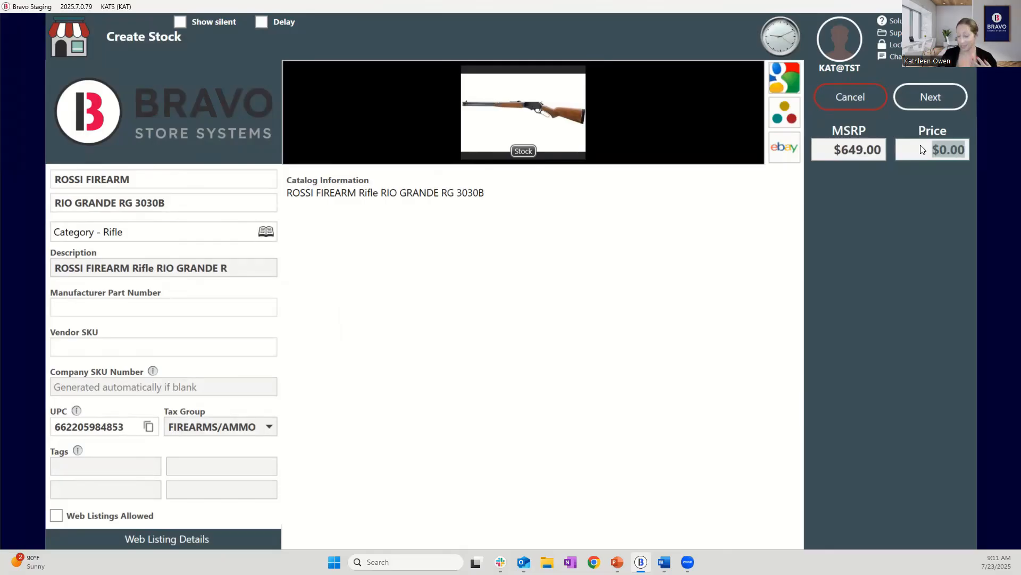
type("500")
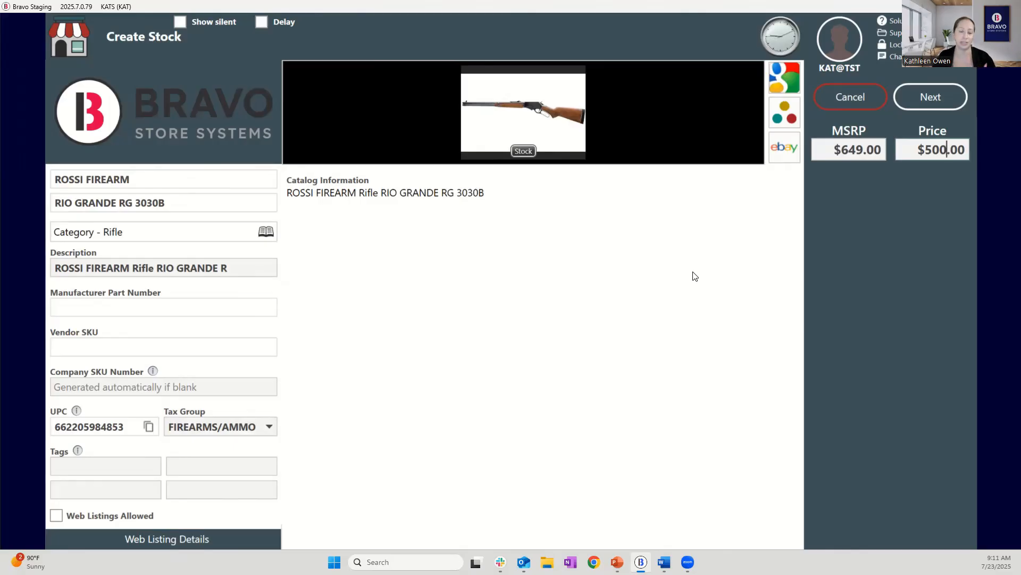
left_click(954, 100)
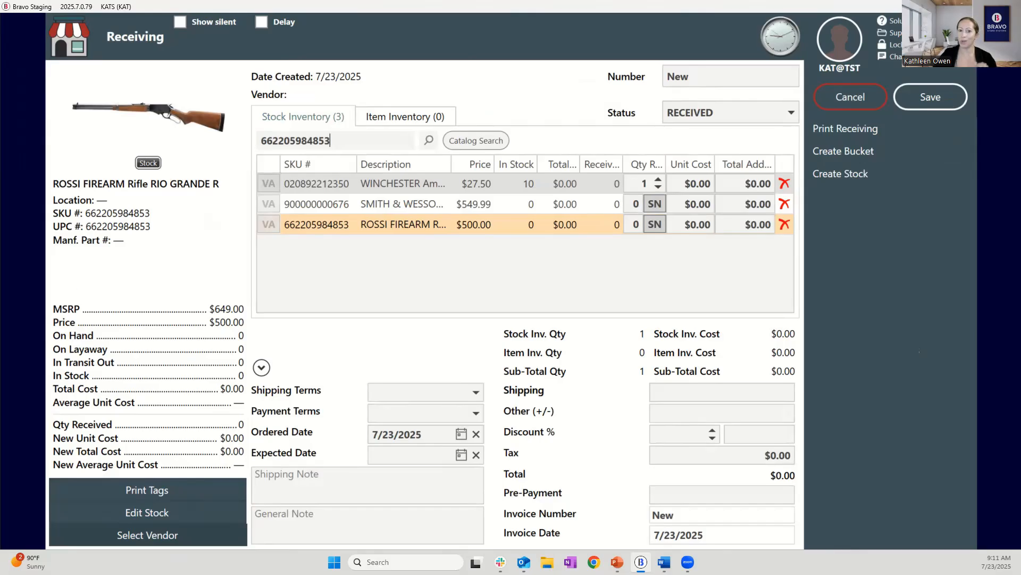
- Examine the stock details of the Winchester, Smith & Wesson and Rossi lines in the receiving one by one
key("alt+Tab")
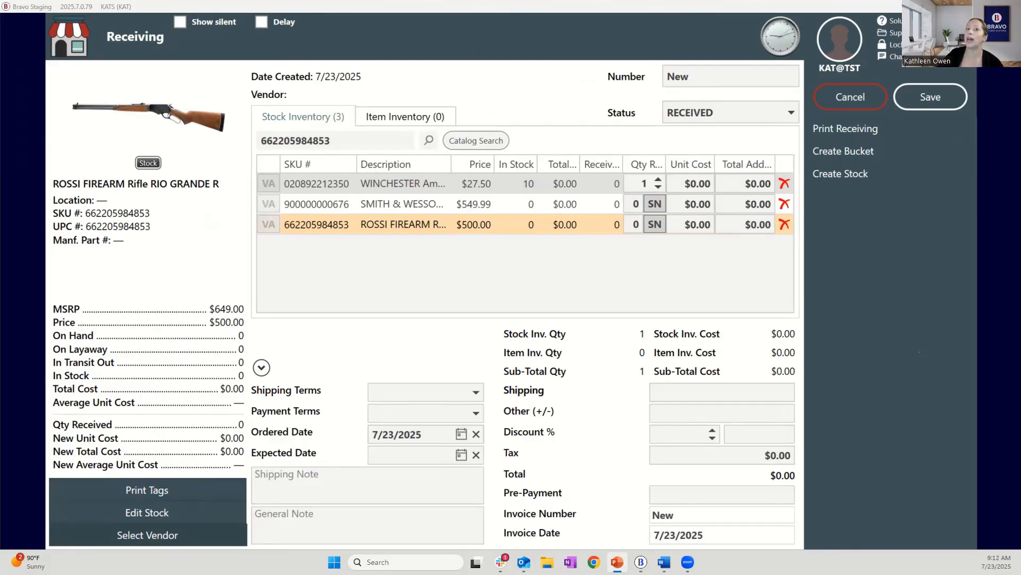
left_click(393, 183)
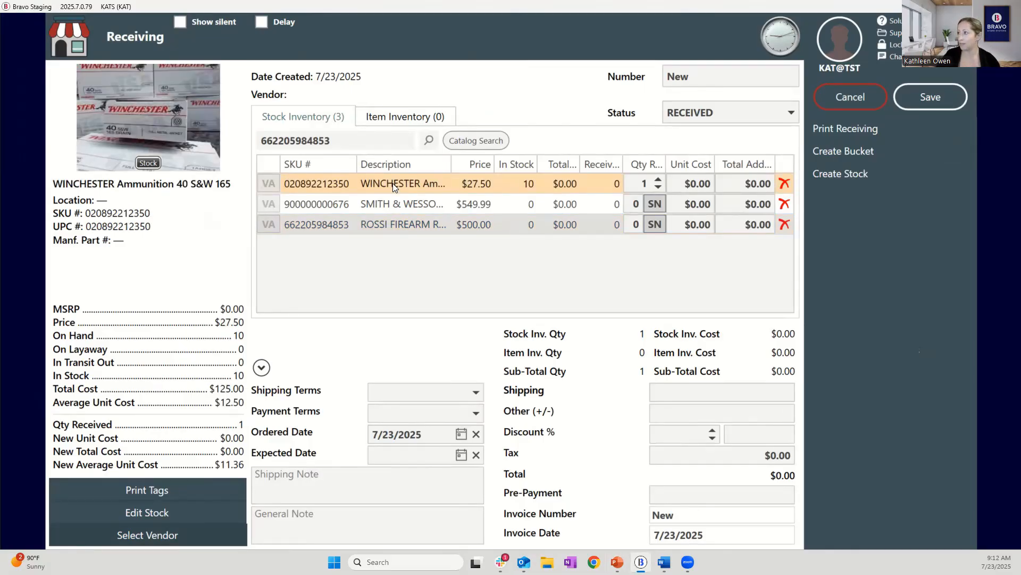
left_click(387, 201)
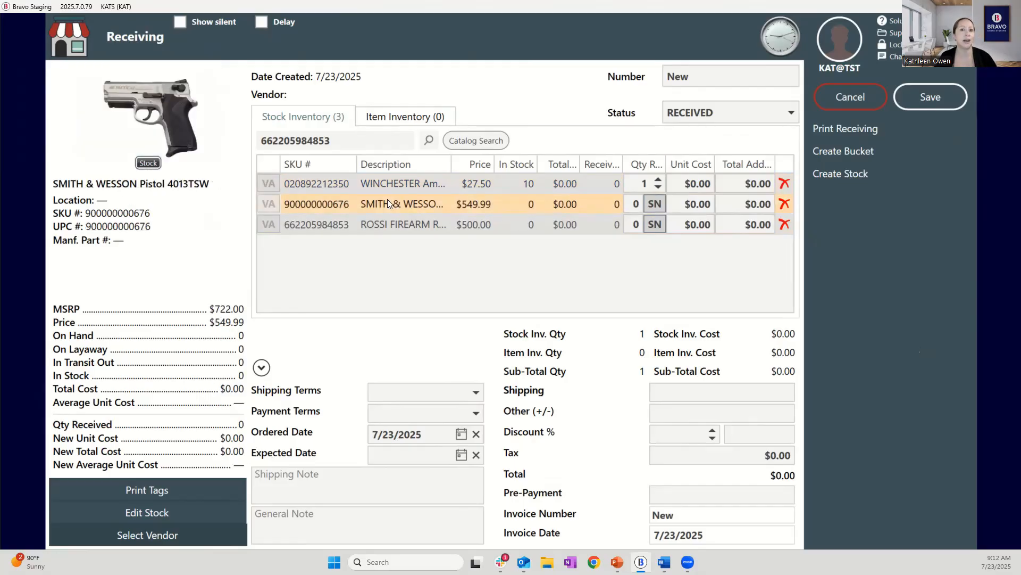
left_click(396, 225)
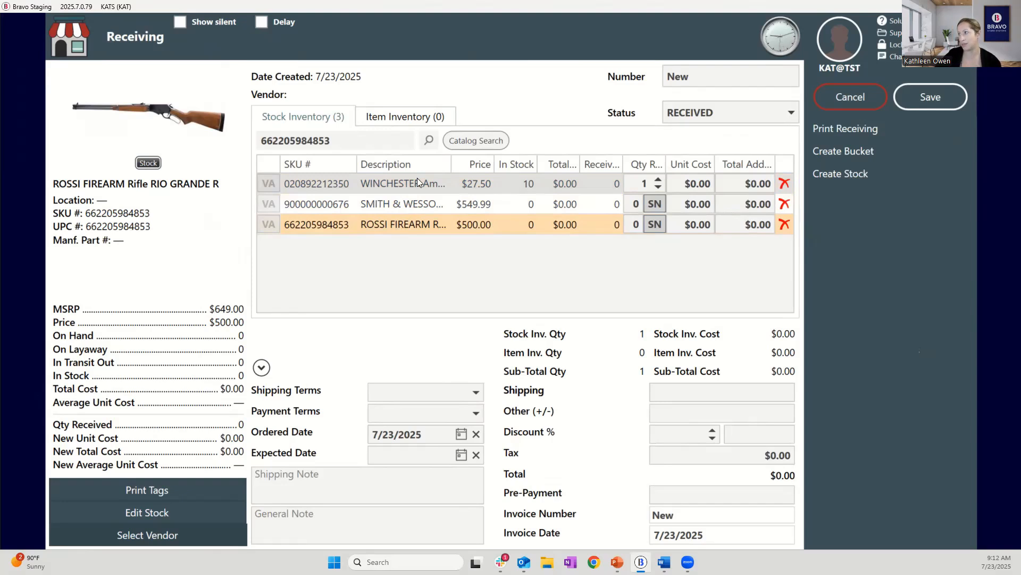
- Set the Winchester ammunition line's received quantity to 5 and its unit cost to $10.00
left_click(591, 184)
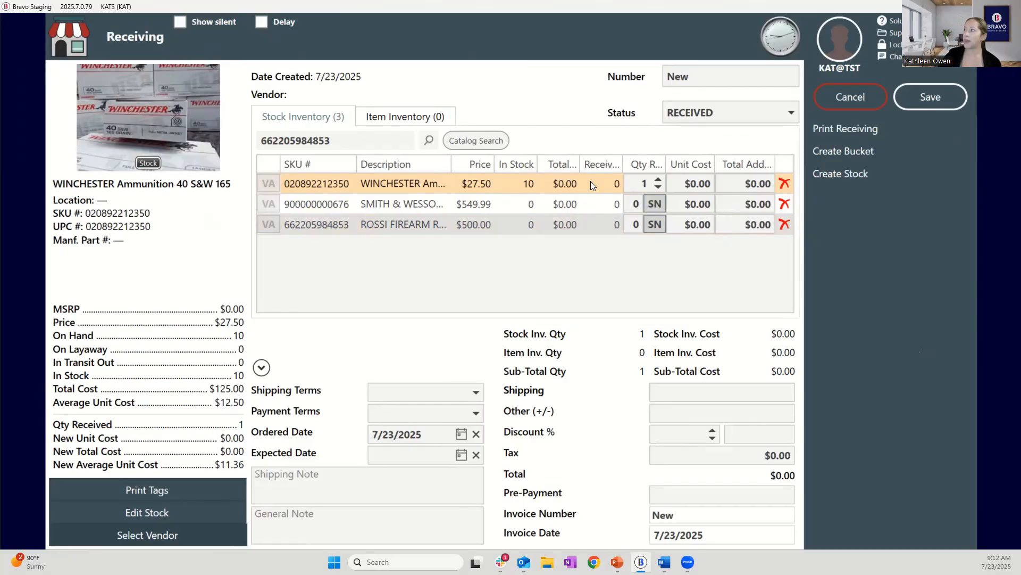
left_click(641, 183)
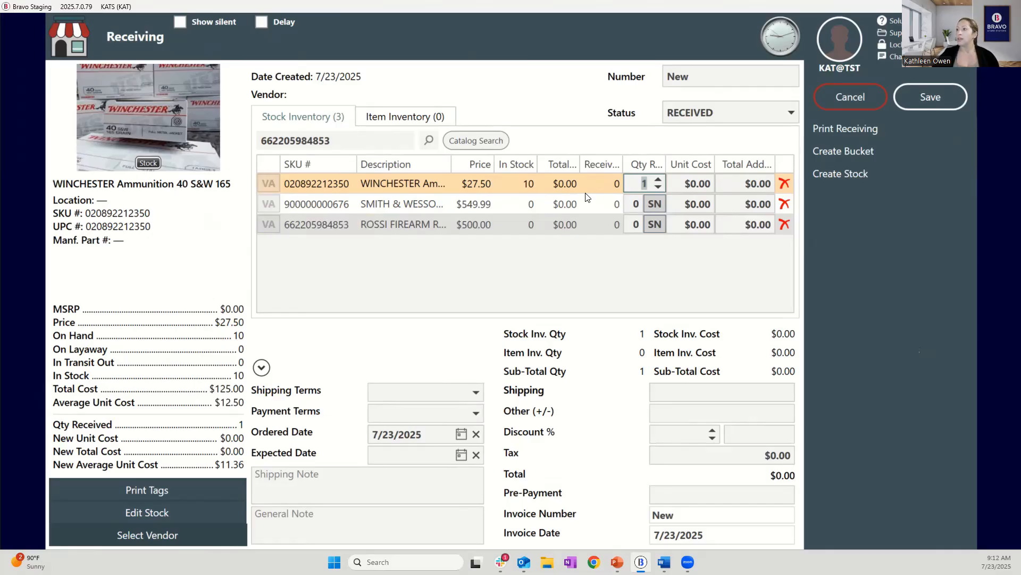
type("5")
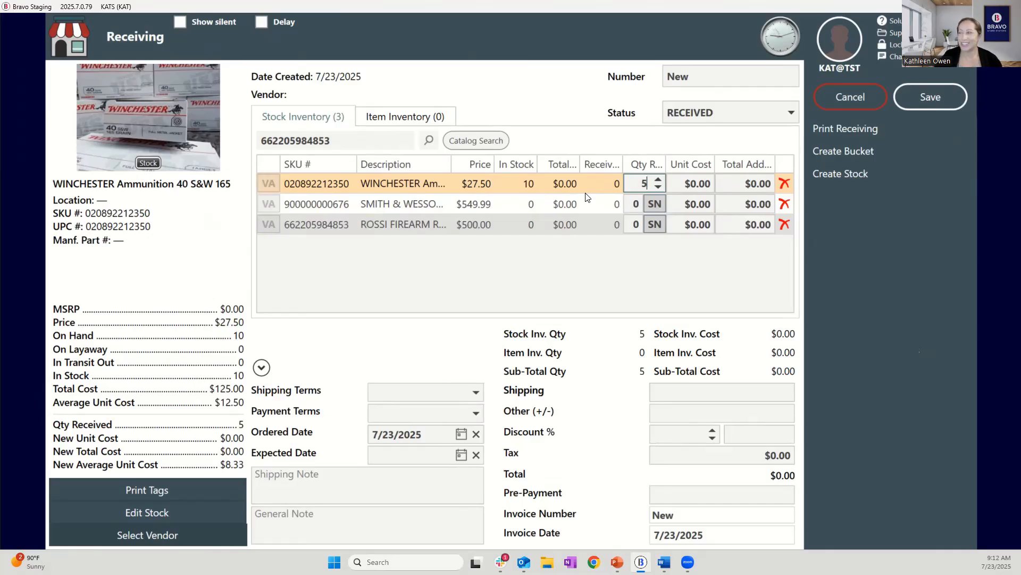
key("Tab")
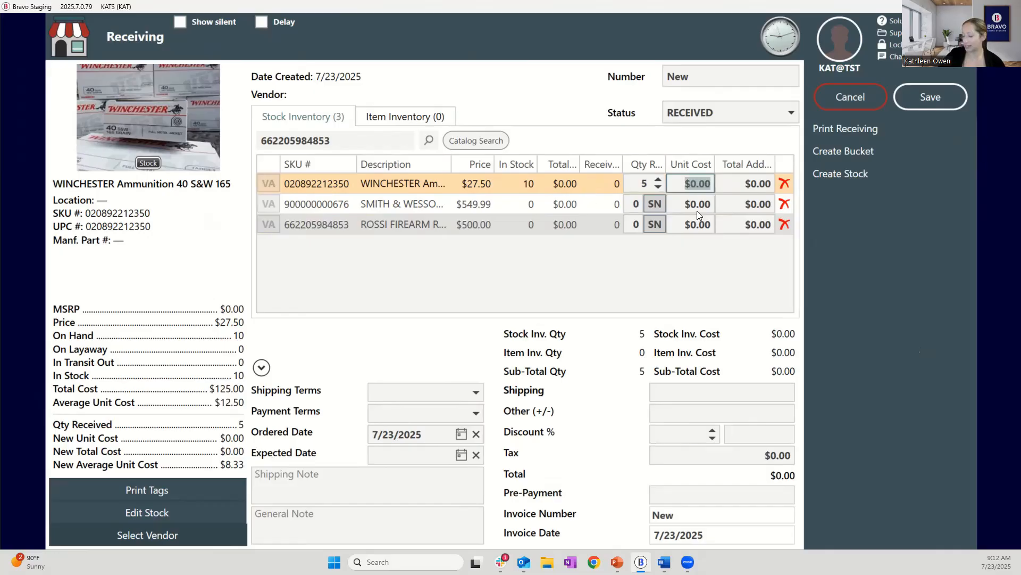
type("10")
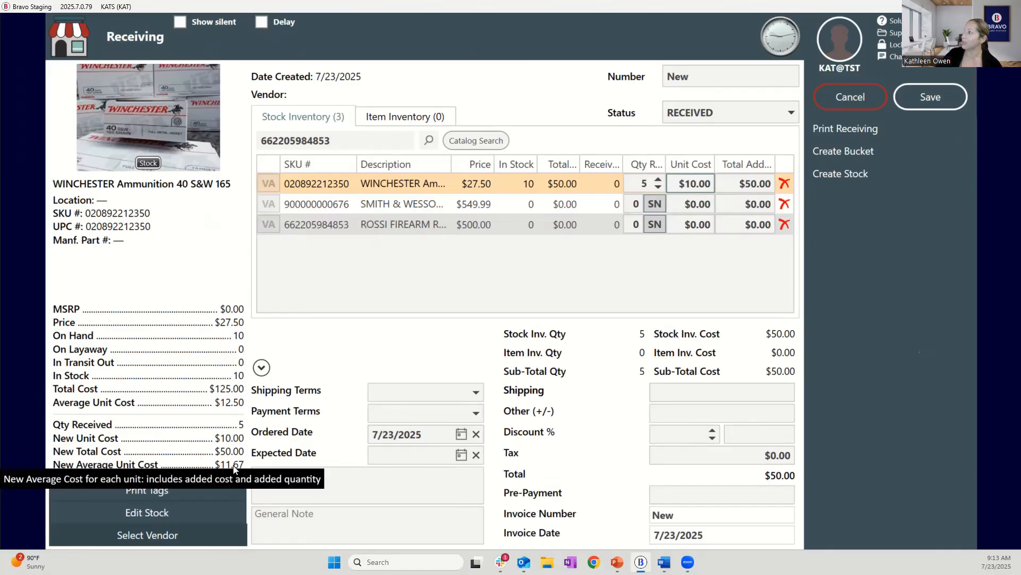
- Add a serialized unit to the Smith & Wesson line with serial number 12AC53W, importer NA and location GUNCASE
left_click(446, 210)
left_click(447, 221)
left_click(447, 202)
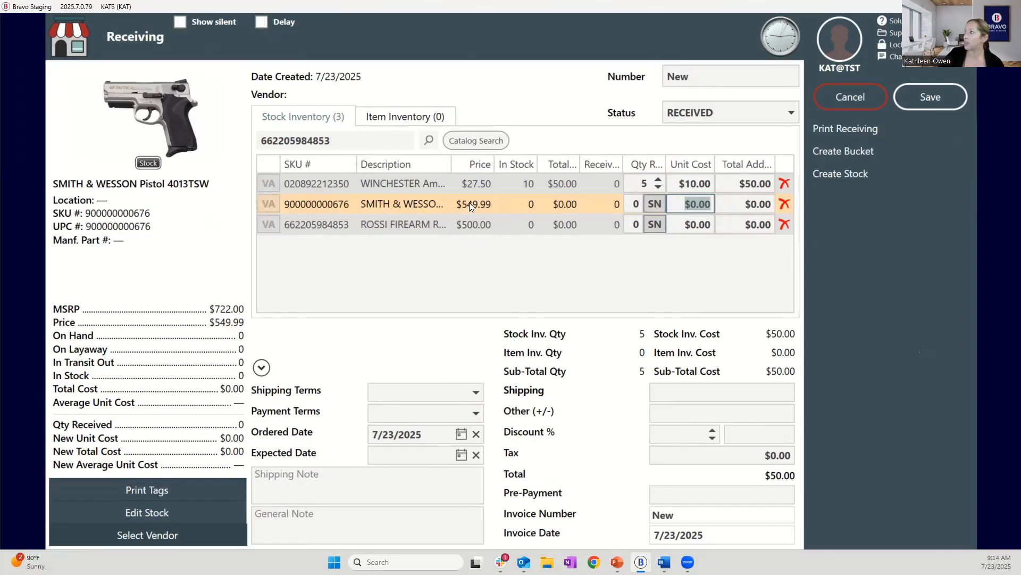
left_click(655, 206)
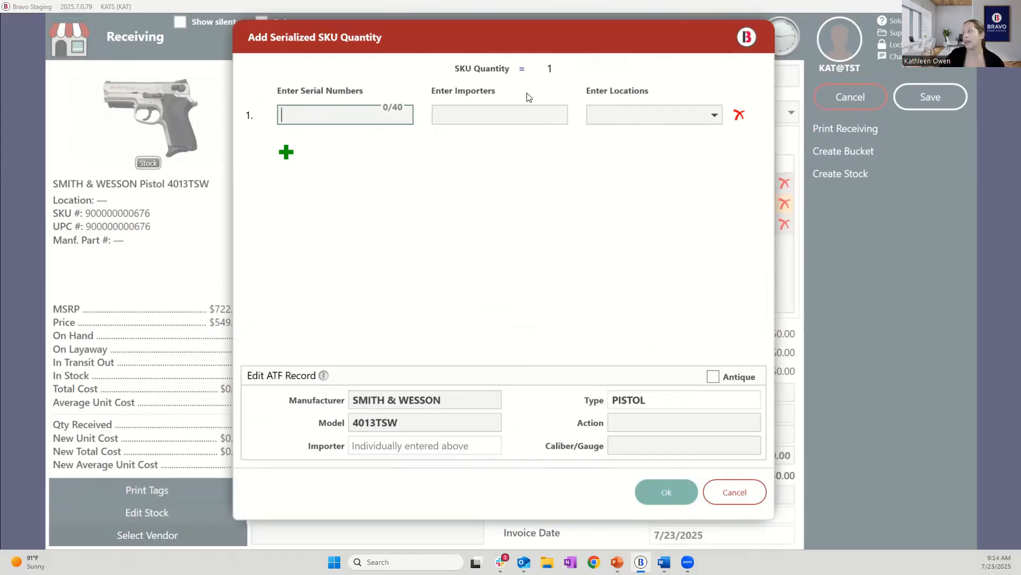
left_click(677, 492)
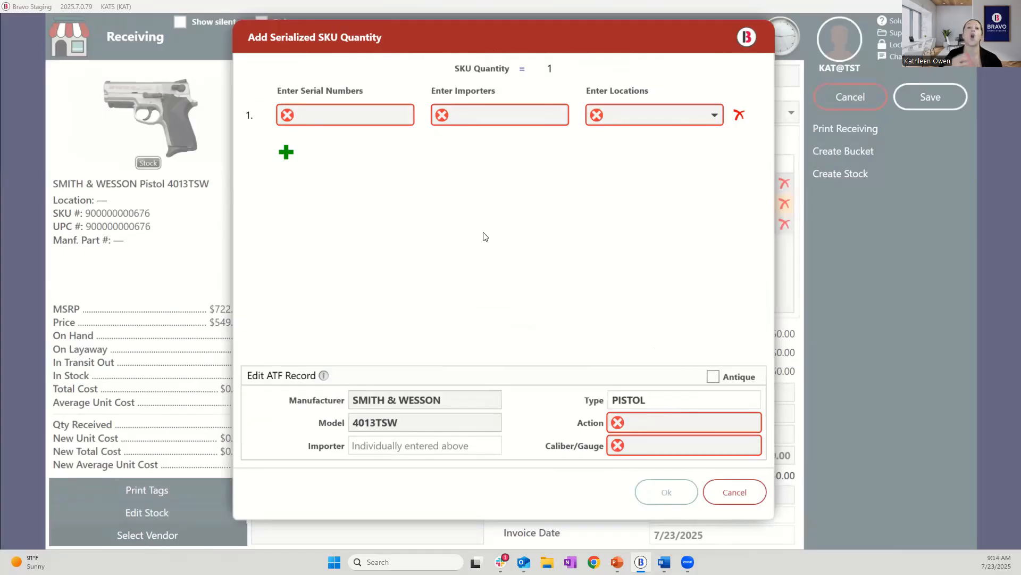
left_click(340, 114)
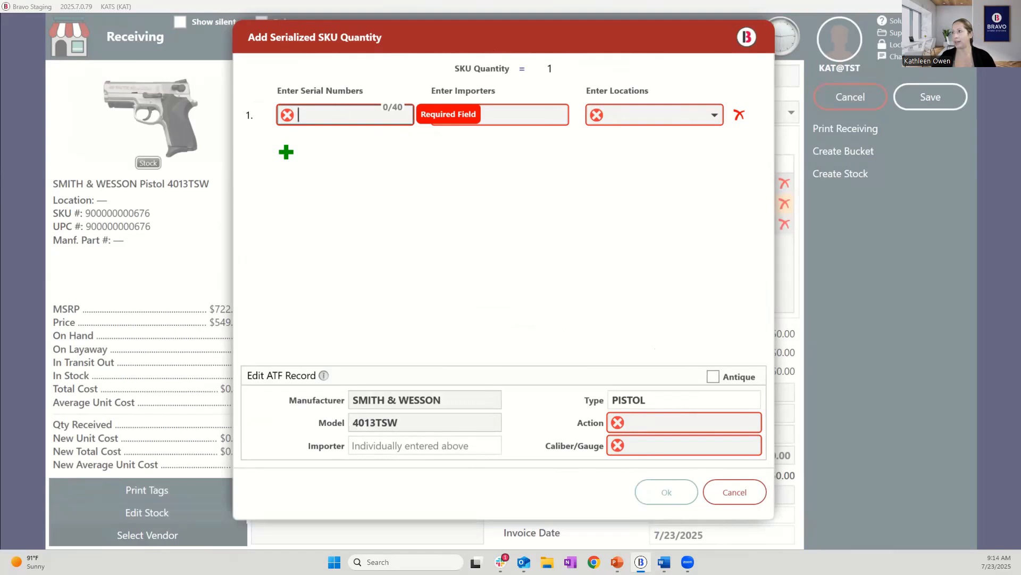
type("12AC53W")
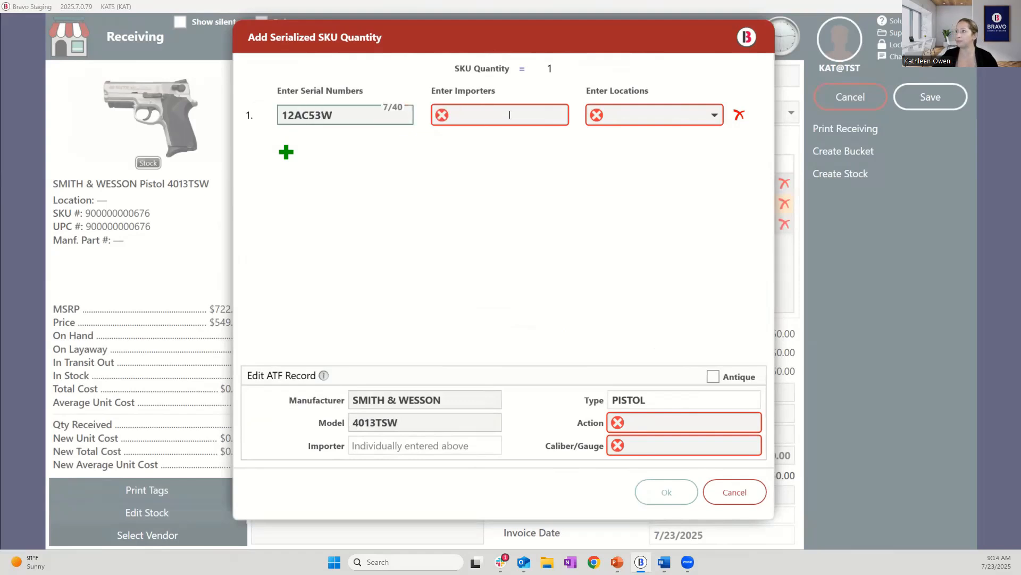
left_click(510, 115)
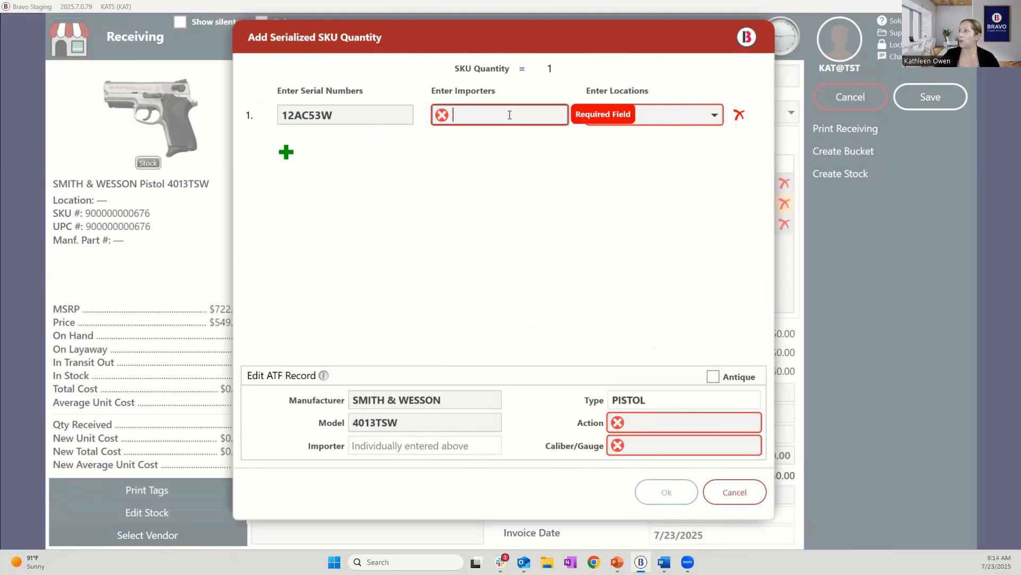
type("NA")
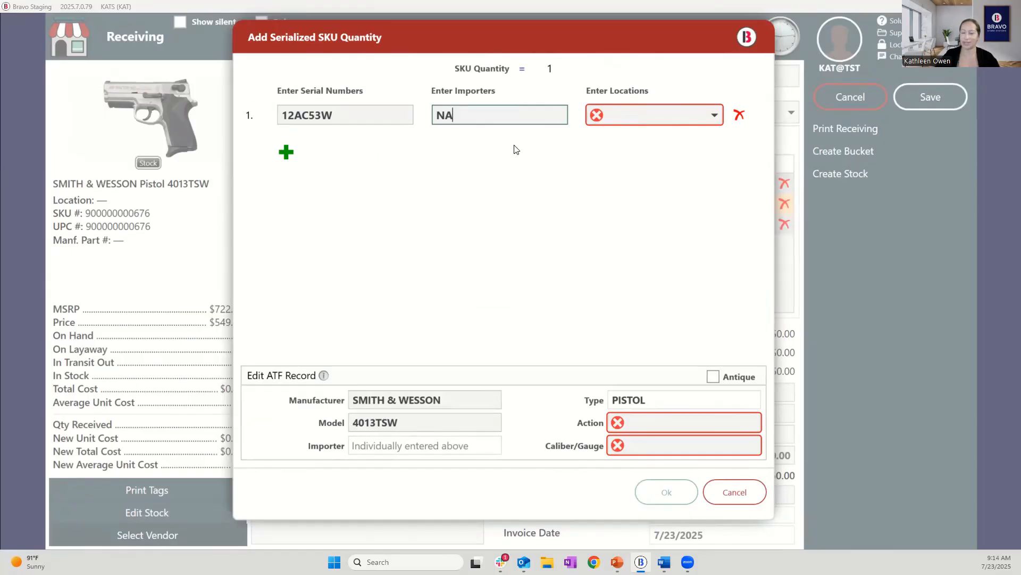
left_click(667, 118)
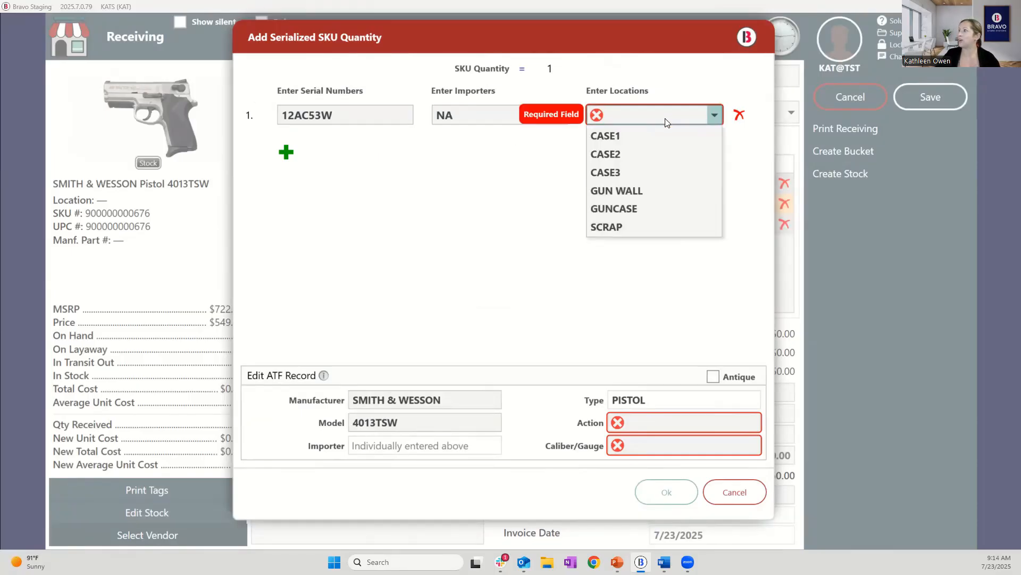
left_click(653, 208)
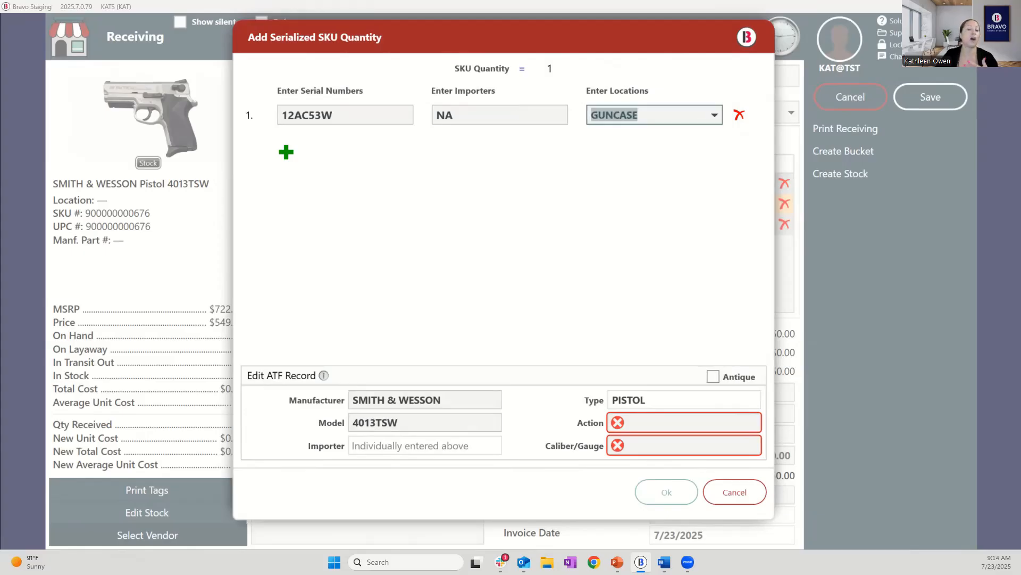
key("alt+Tab")
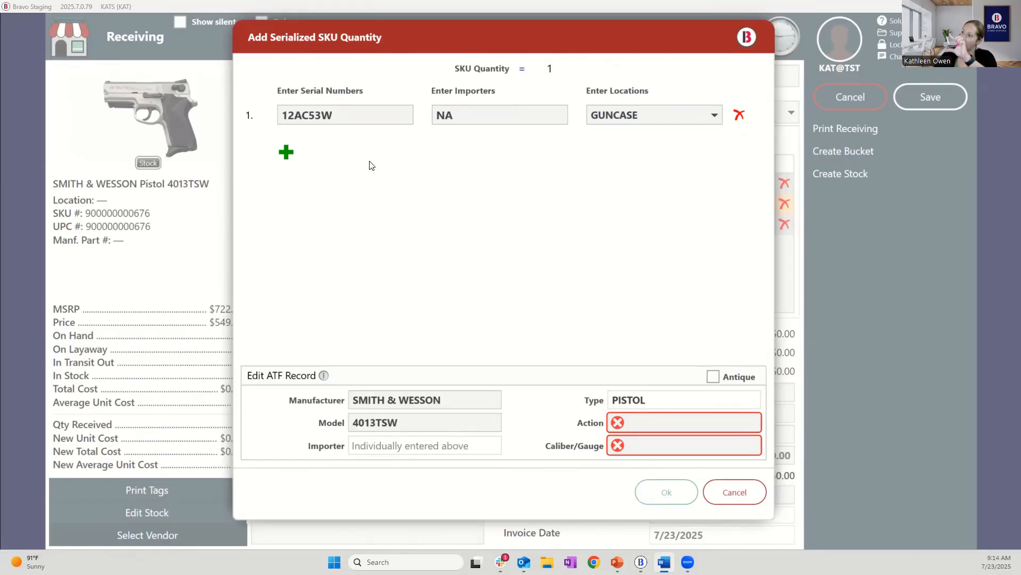
- Add a second Smith & Wesson unit with serial number 213V861S and importer NA
left_click(286, 153)
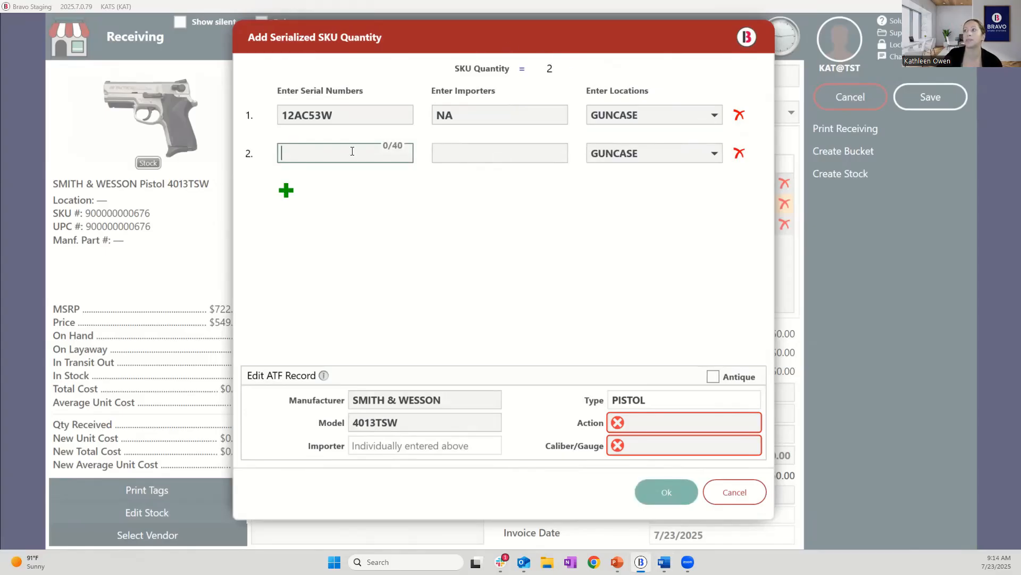
type("213V861S")
key("Tab")
type("NA")
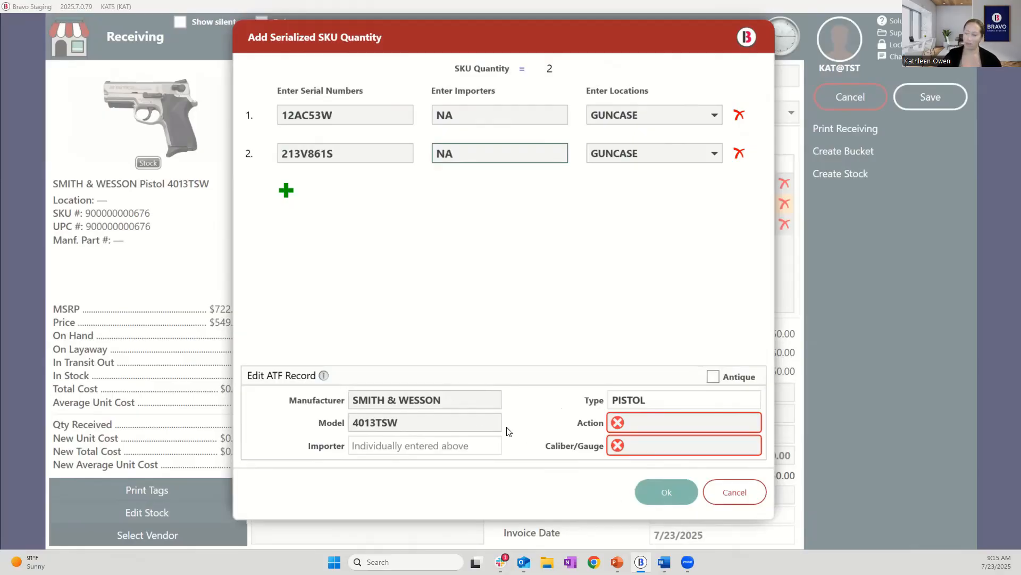
- Complete the pistol's ATF record with action SEMI AUTOMATIC and caliber .40 S&W, and accept the serialized quantity
left_click(439, 404)
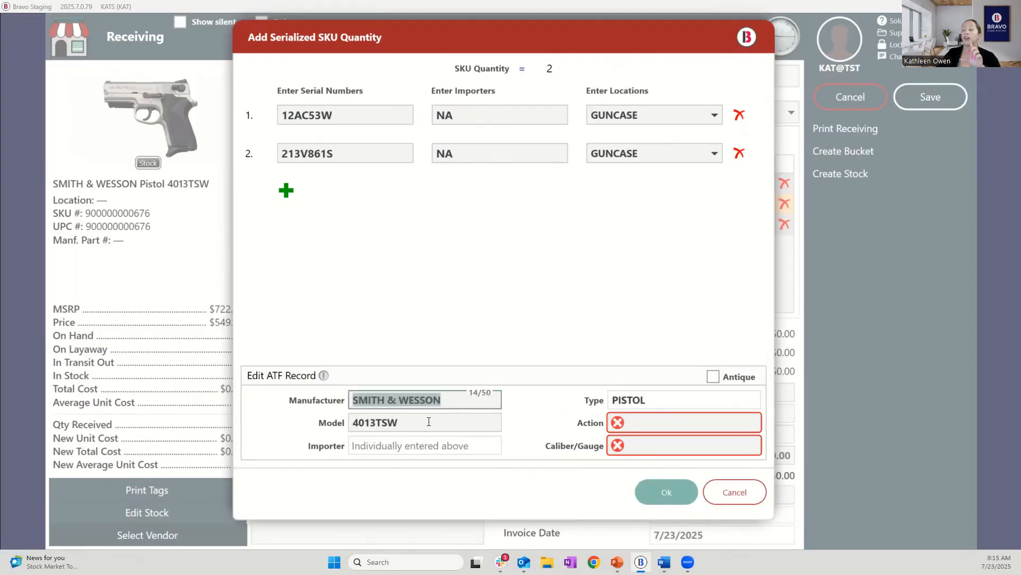
left_click(431, 420)
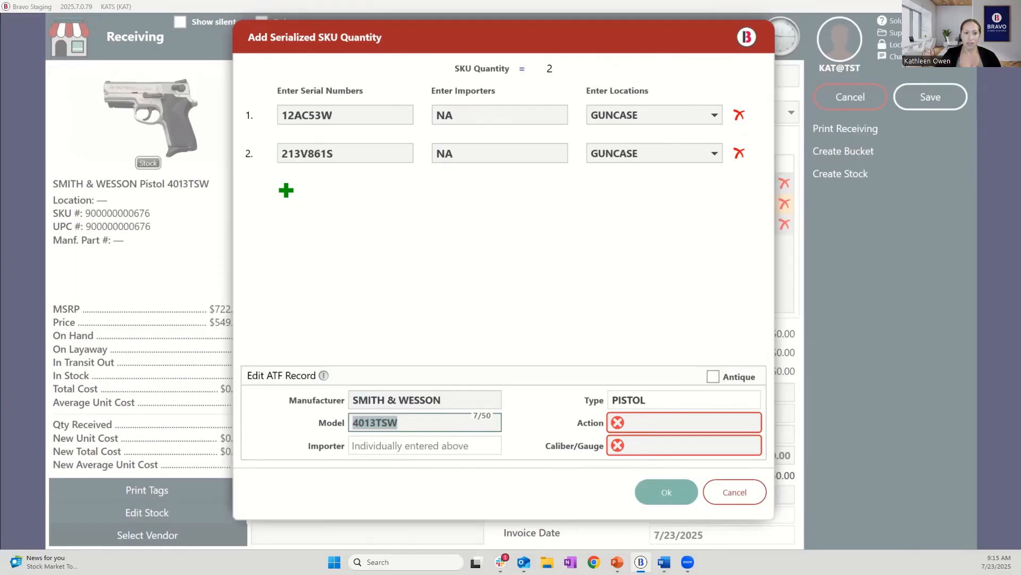
left_click(666, 425)
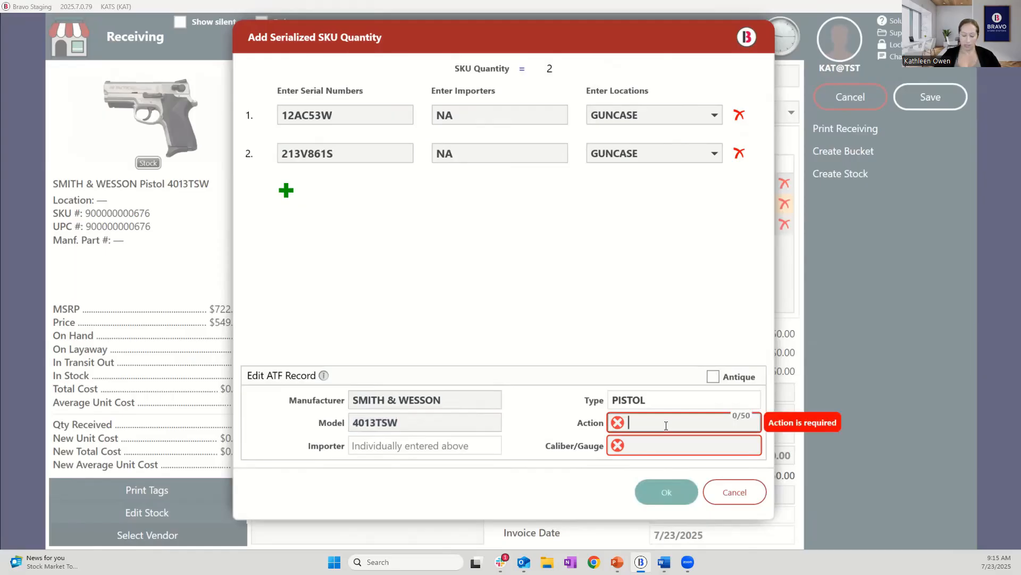
type("D")
key("BackSpace")
type("SEMI AUTOME")
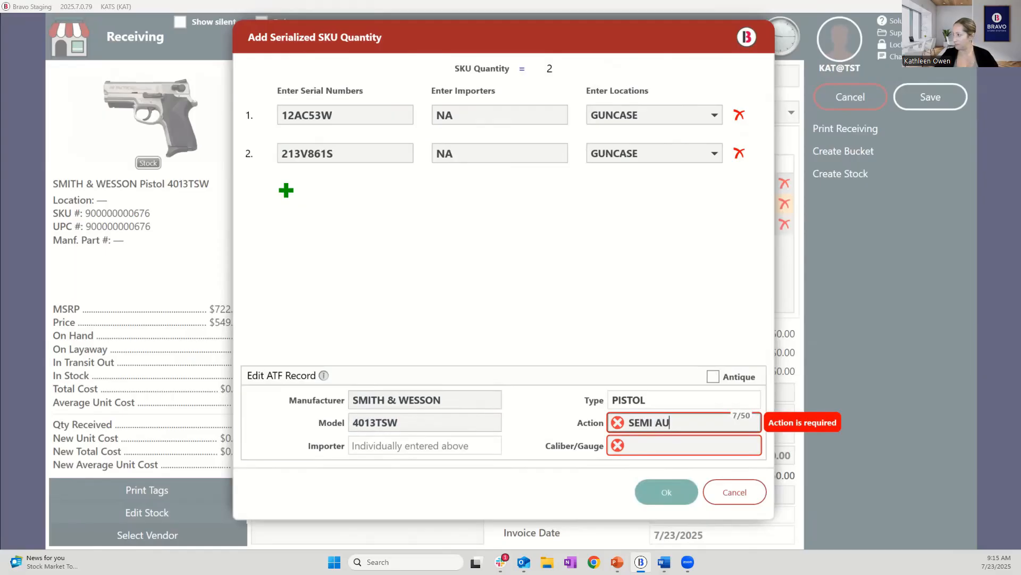
key("BackSpace")
type("ATIC")
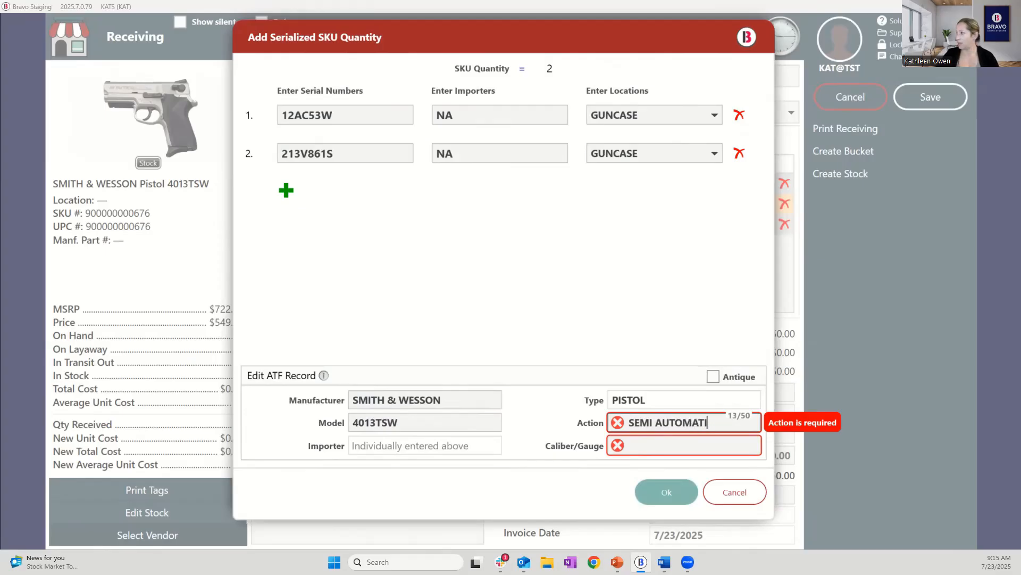
left_click(658, 446)
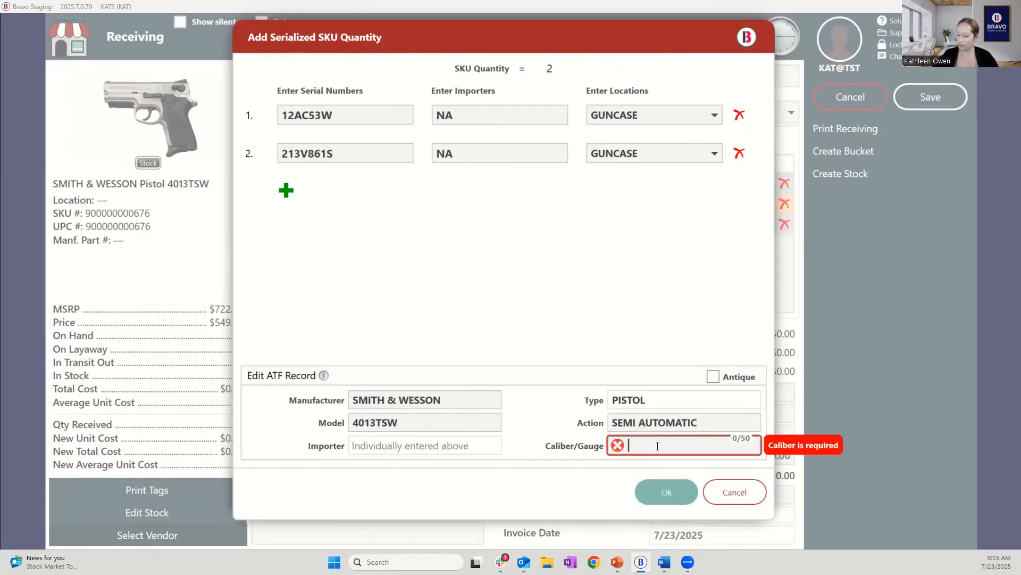
type(".40")
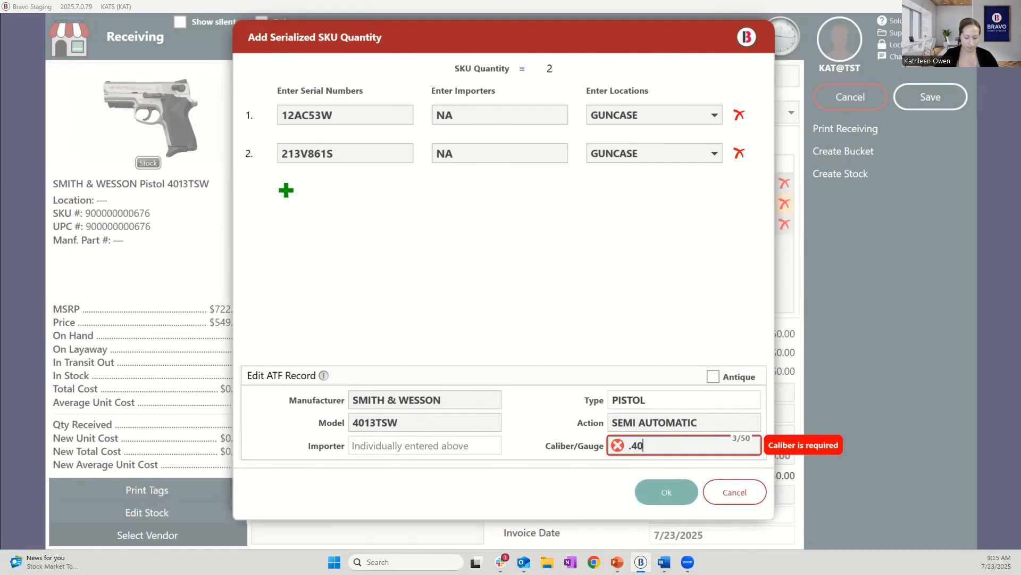
type(" S&W")
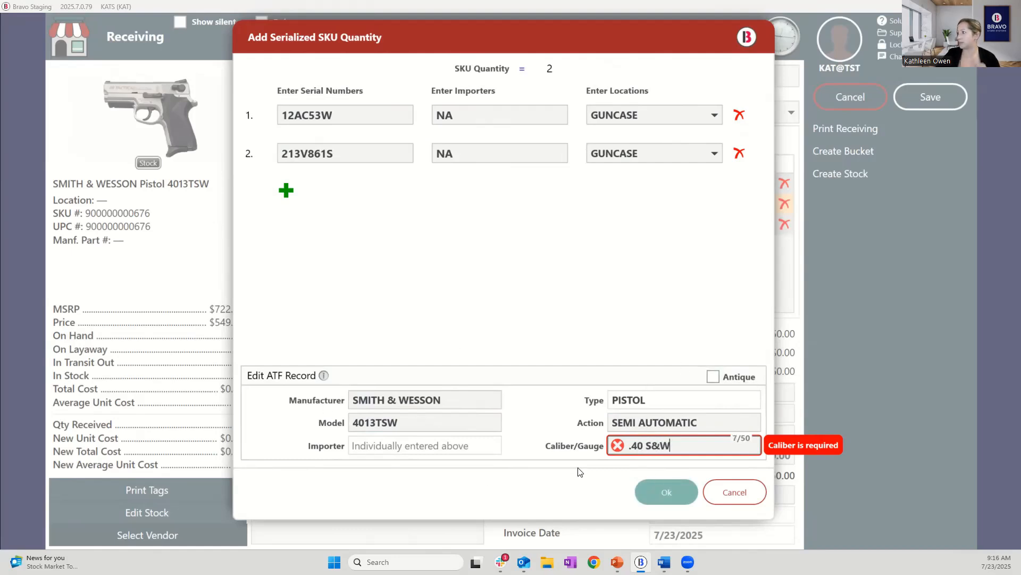
left_click(641, 498)
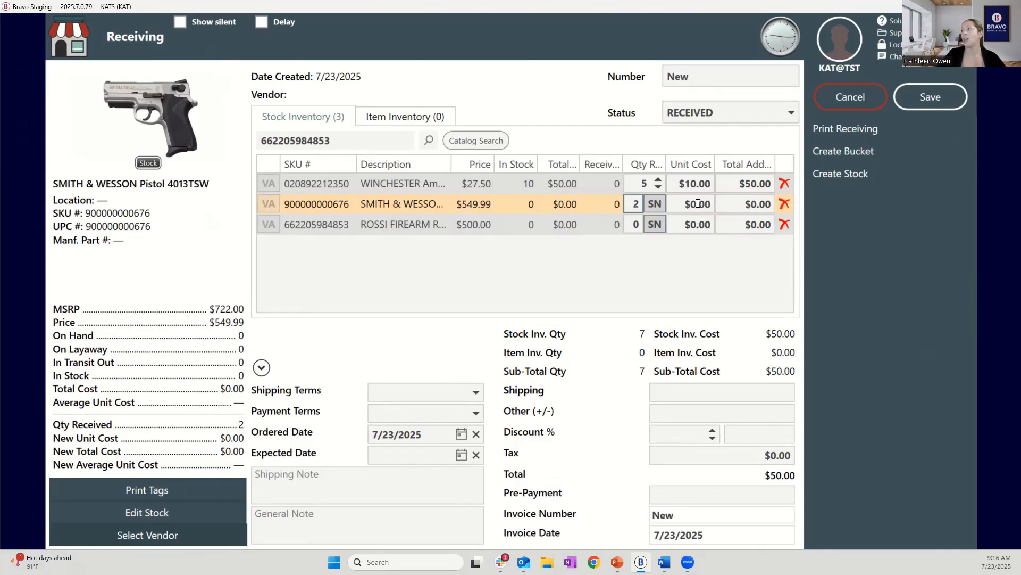
- Set the Smith & Wesson line's total added cost to $500.00
left_click(698, 203)
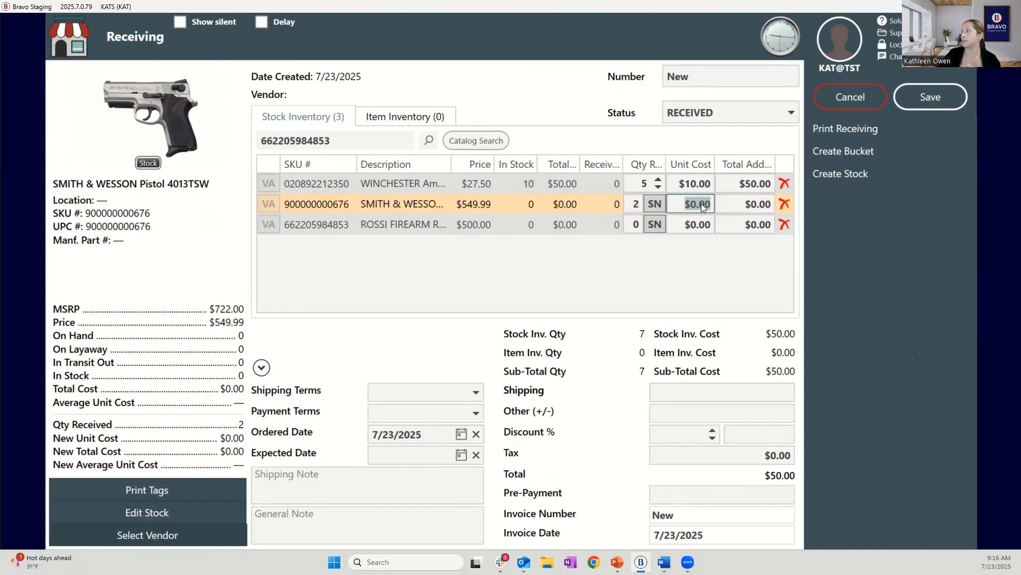
left_click(747, 204)
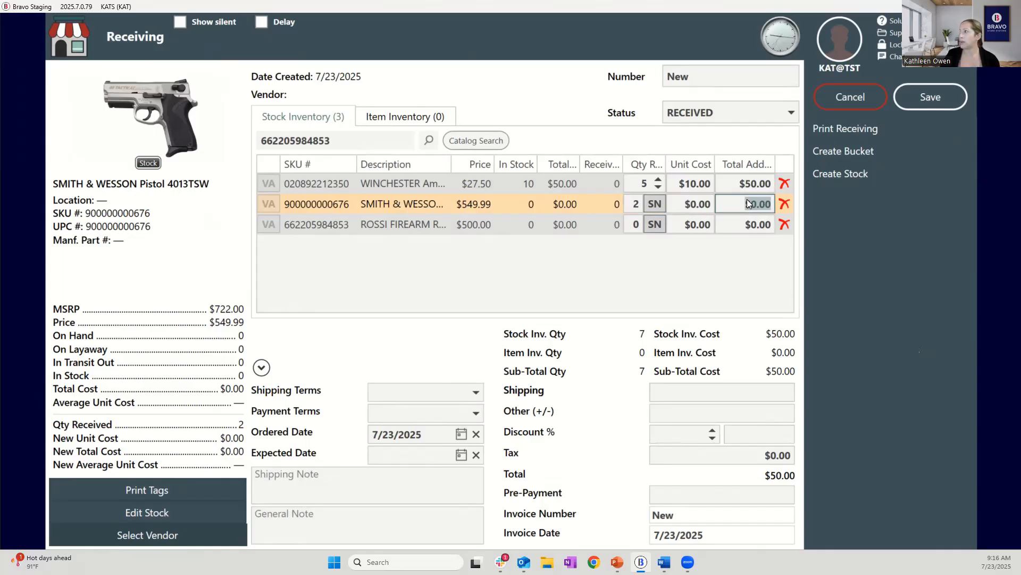
type("500")
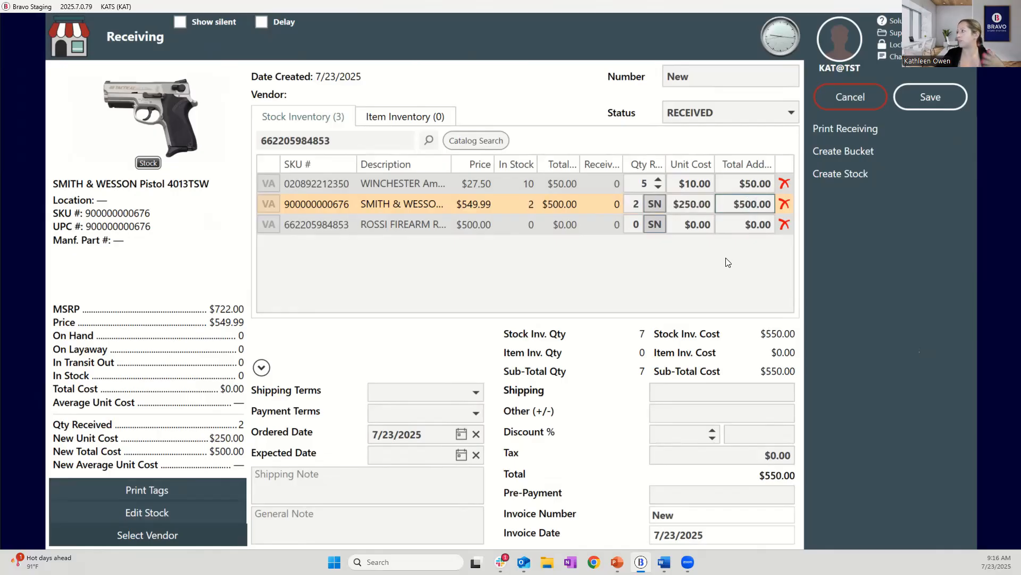
left_click(684, 203)
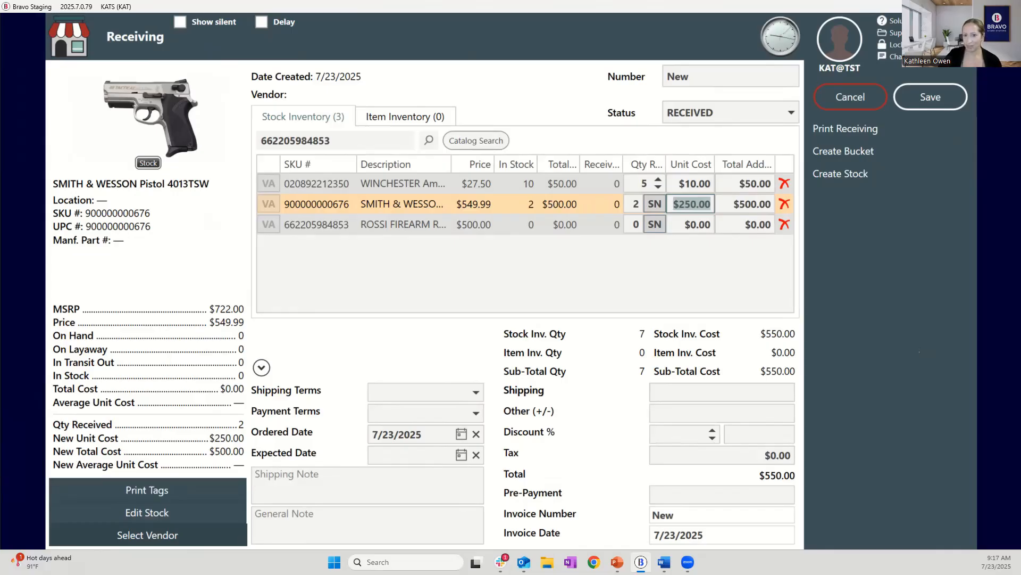
key("alt+Tab")
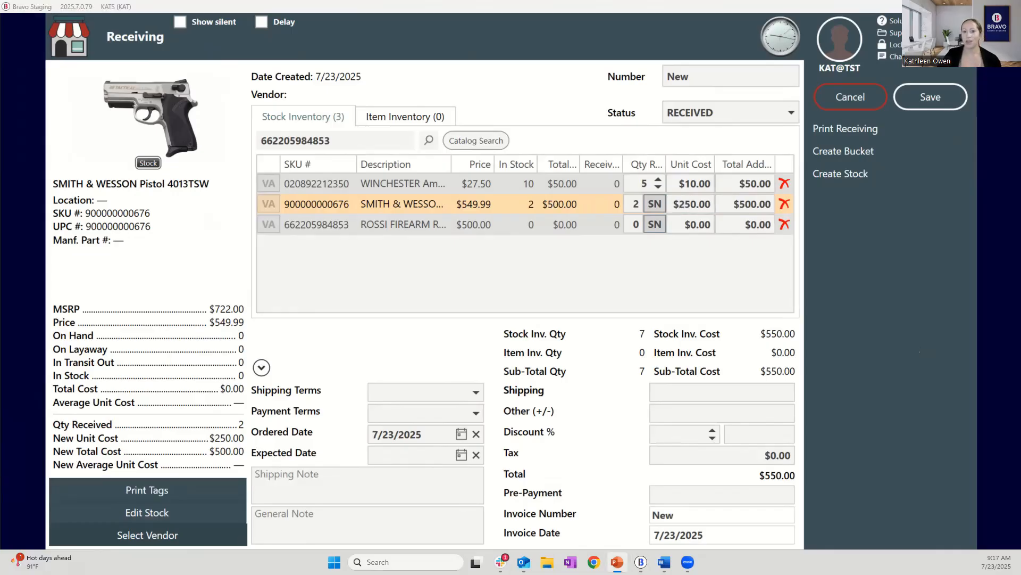
- Add a serialized unit to the Rossi rifle line with serial number NSAJKNJKD, importer NA and location GUN WALL
left_click(418, 221)
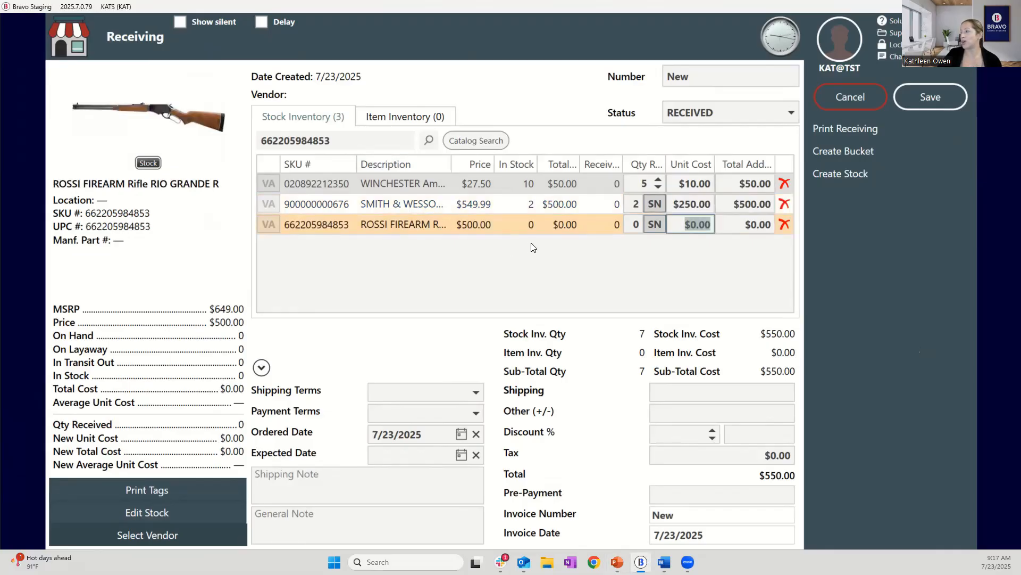
left_click(651, 224)
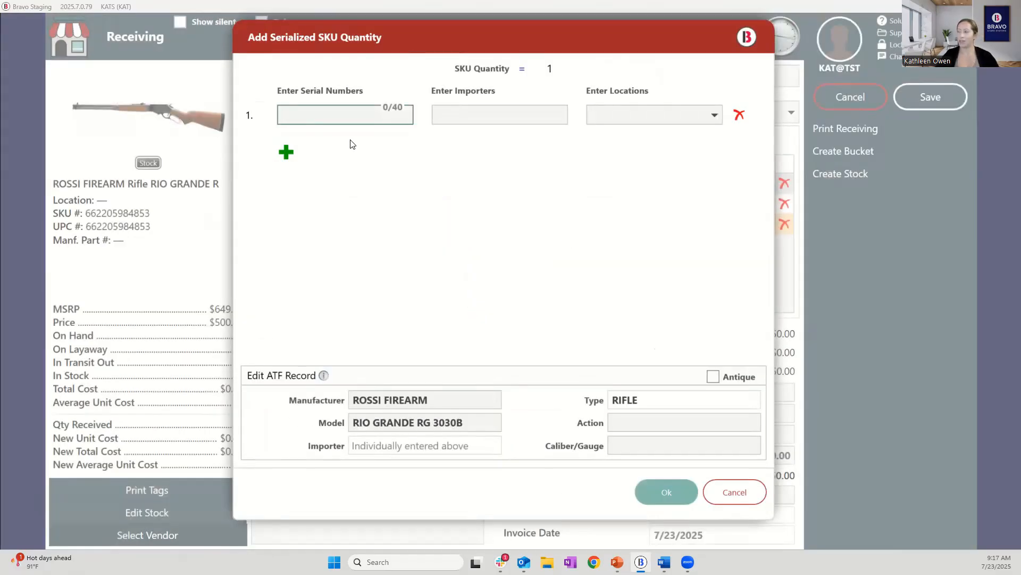
type("NSAJKNJKD")
key("Tab")
type("NA")
key("Tab")
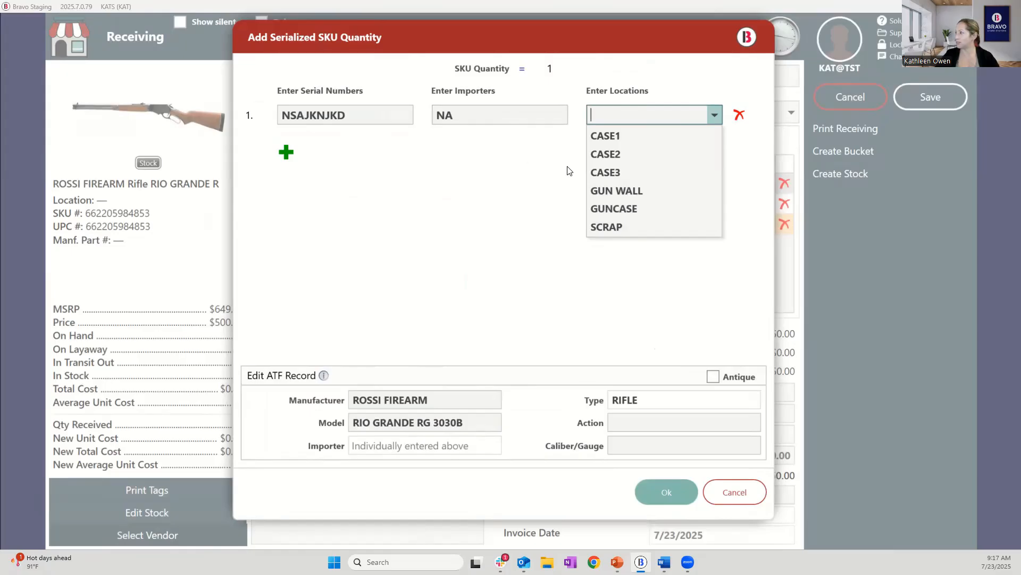
left_click(637, 193)
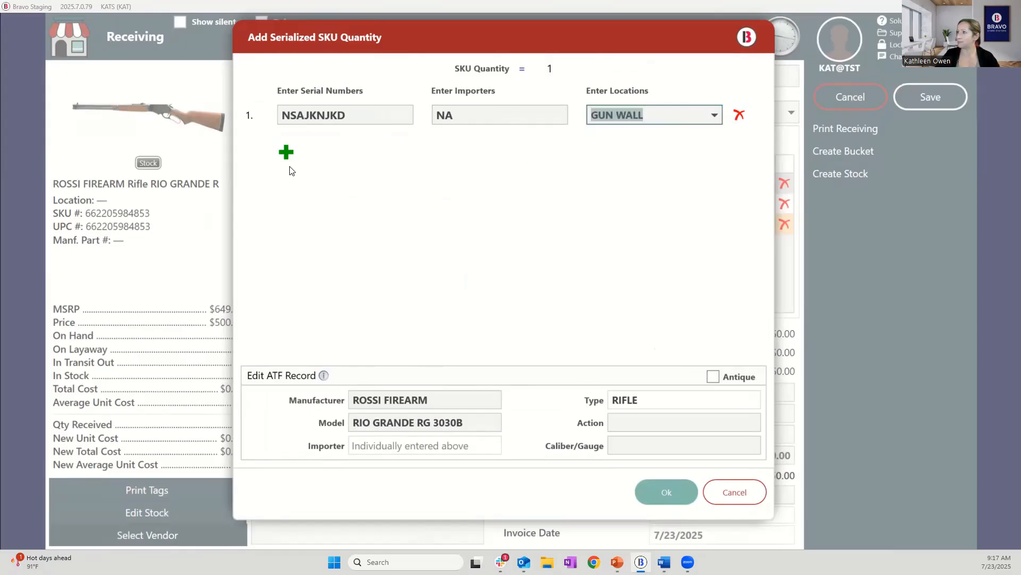
- Add two more units to the Rossi rifle line with serial numbers CNJOIAN and CDKLSOQN, importer NA for each
left_click(286, 151)
type("CNJOIAN")
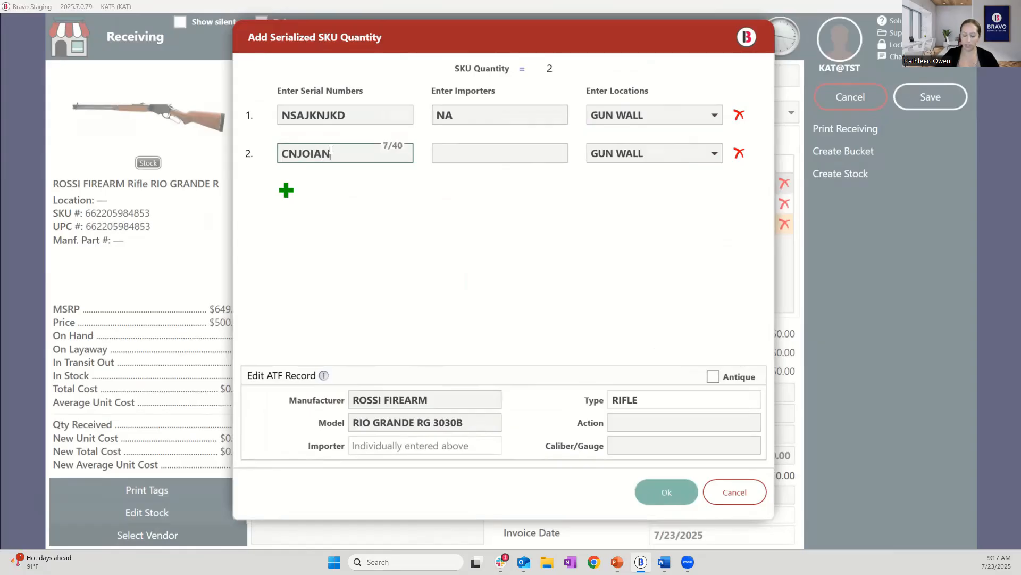
key("Tab")
type("NA")
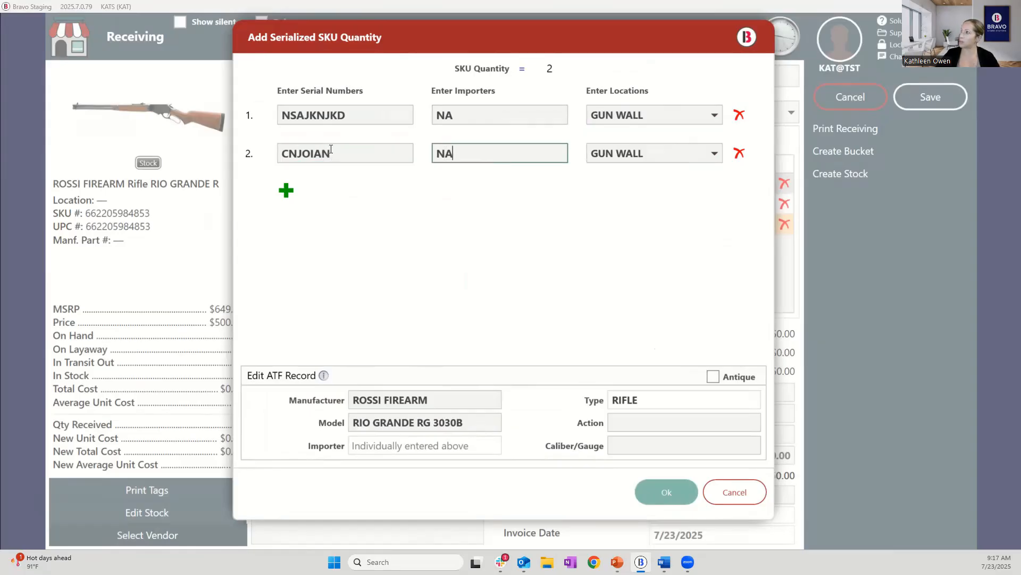
left_click(286, 191)
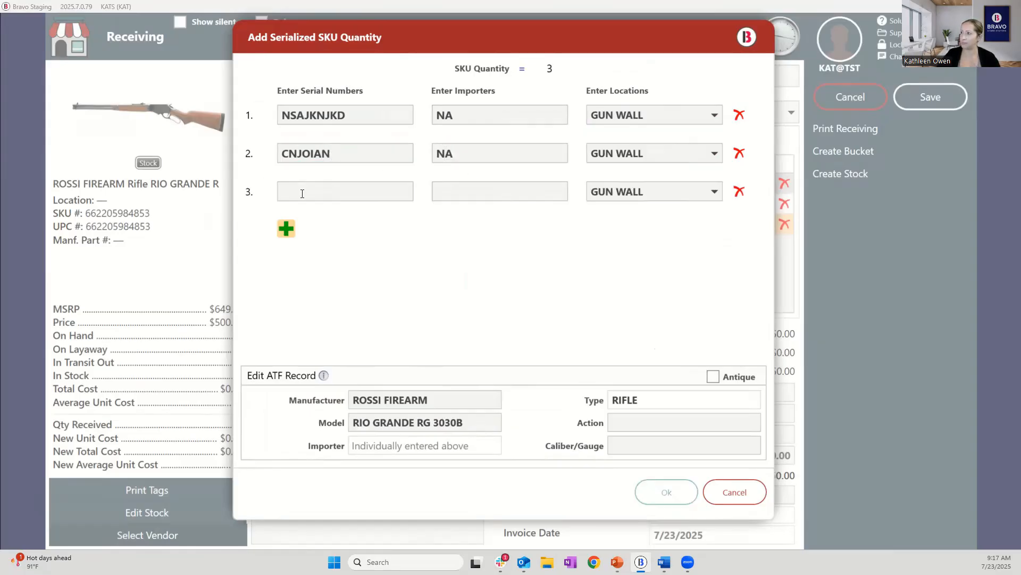
type("CDKLSOQN")
key("Tab")
type("NA")
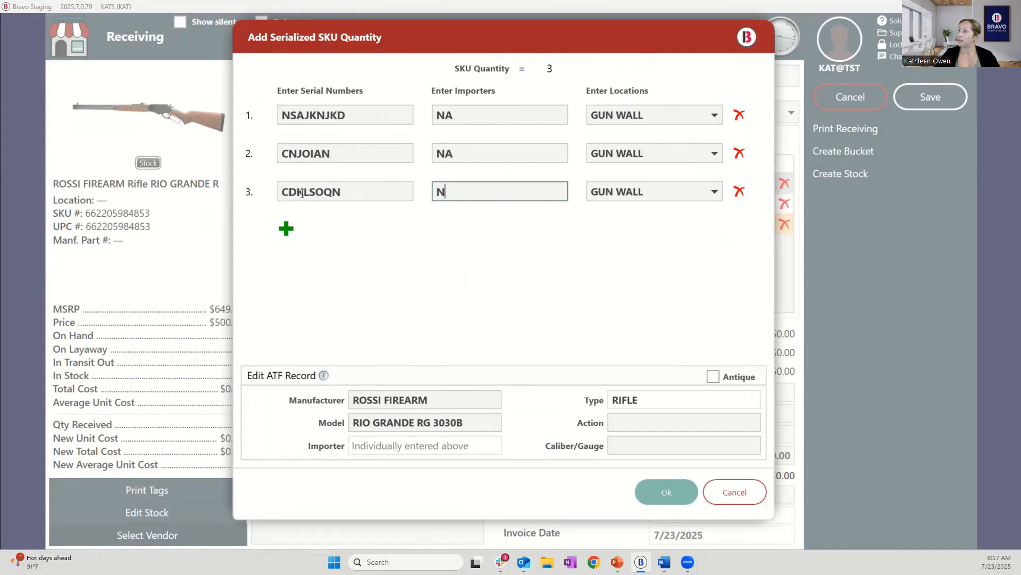
key("Tab")
left_click(290, 231)
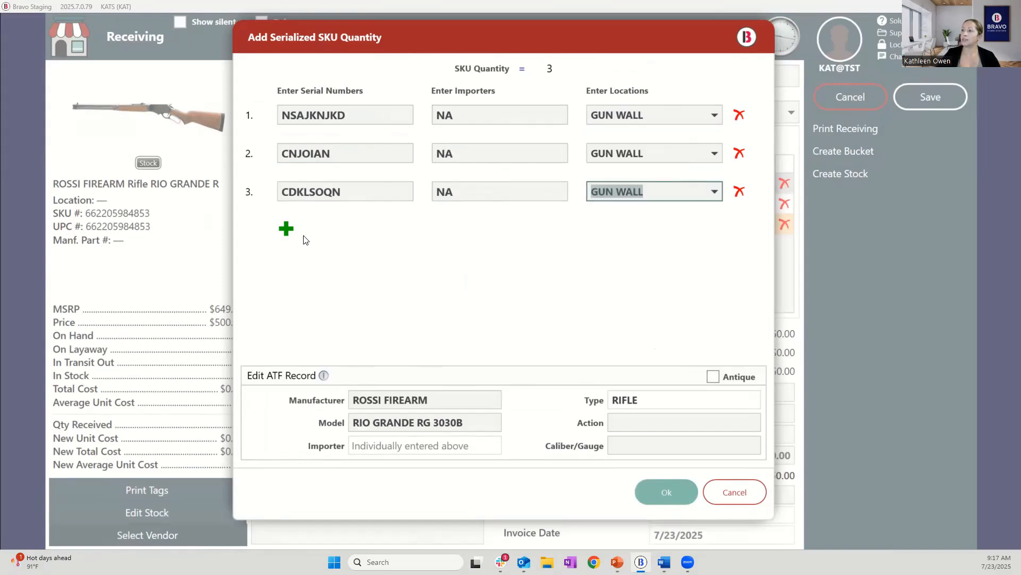
left_click(286, 229)
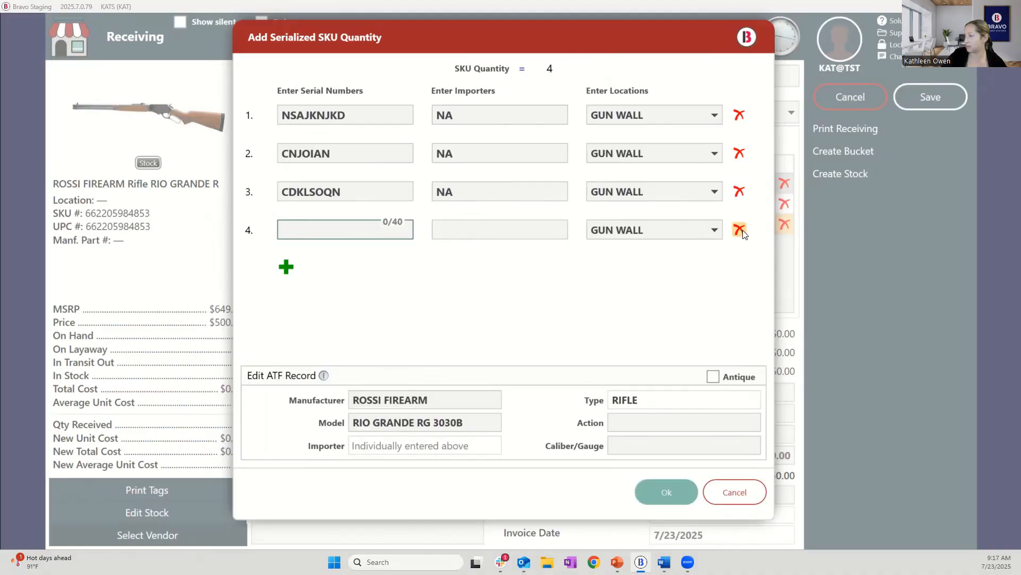
left_click(739, 230)
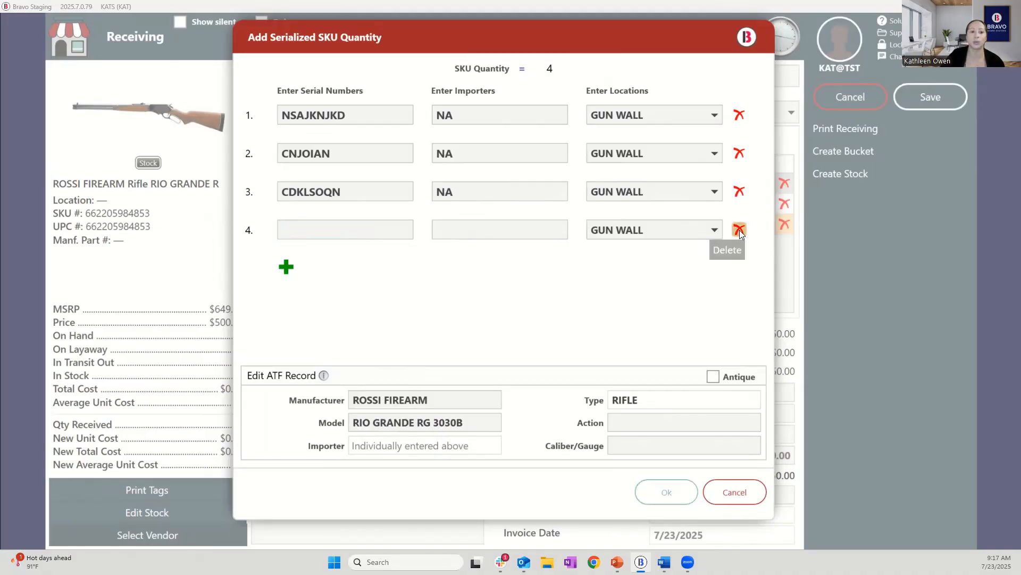
- Complete the Rossi rifle's ATF record with action LEVER ACTION and caliber .30-30, and accept the serialized quantity
key("alt+Tab")
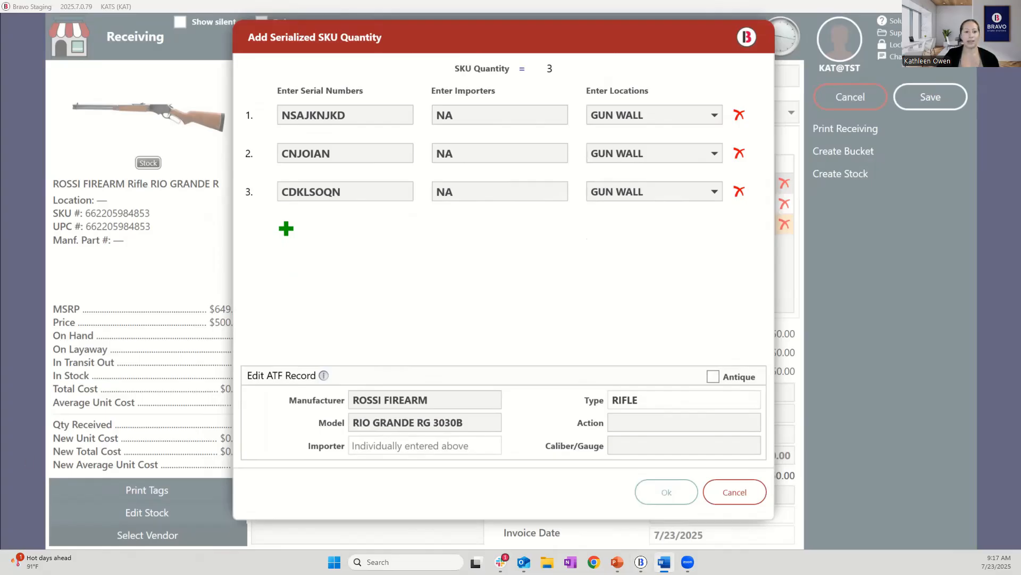
left_click(623, 425)
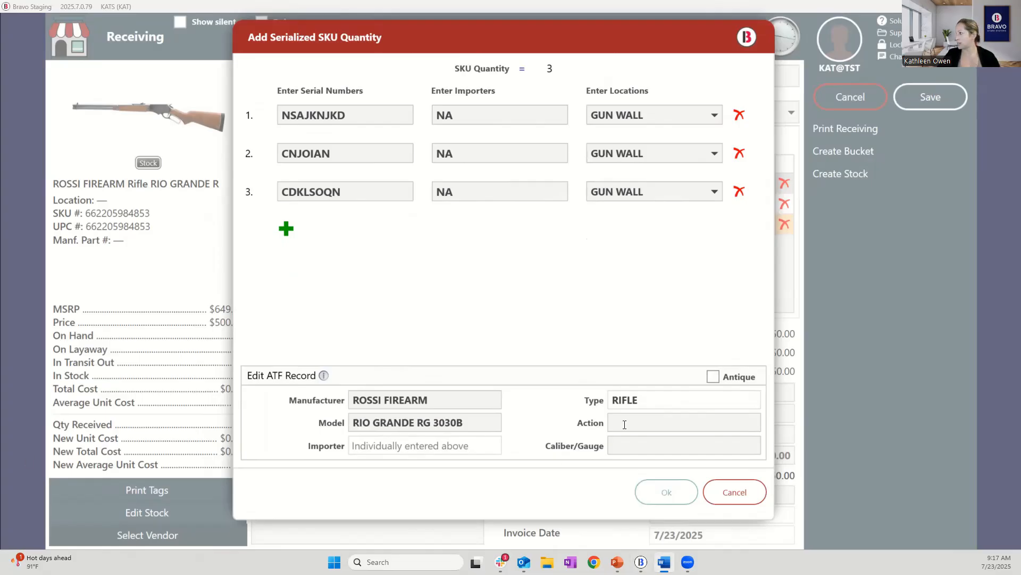
type("LEVER ACTION")
left_click(641, 446)
type(".30")
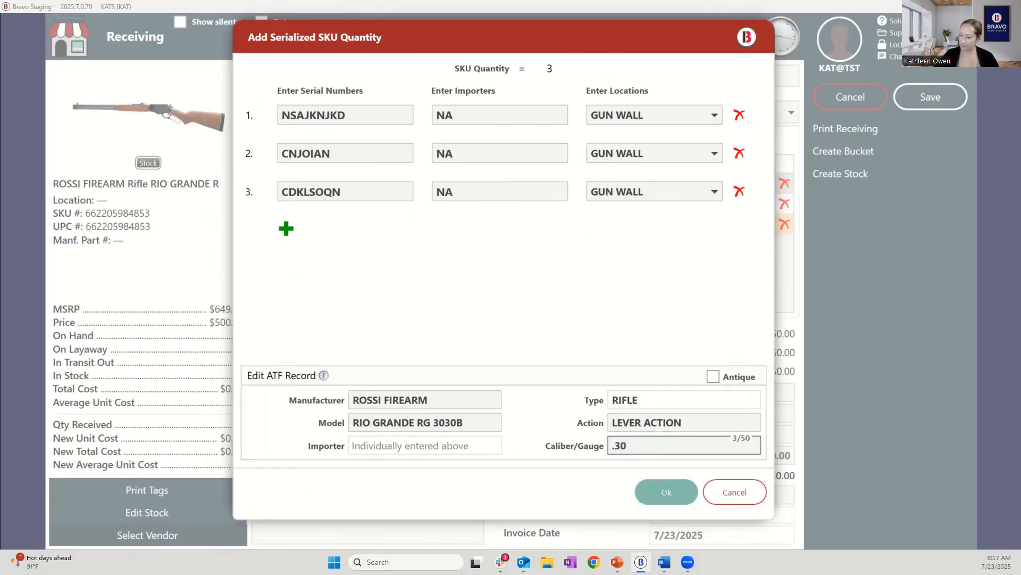
type("-")
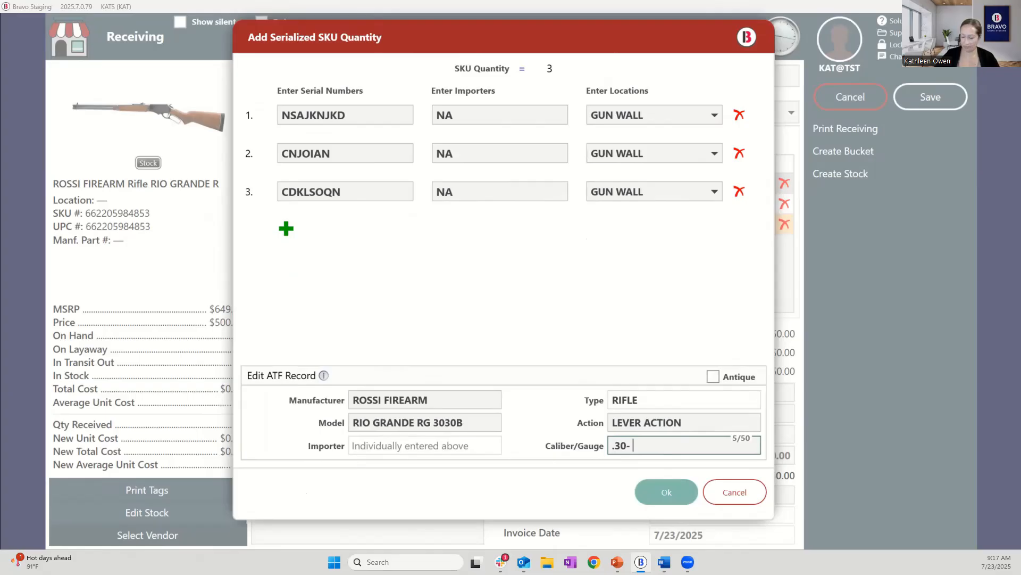
type("30")
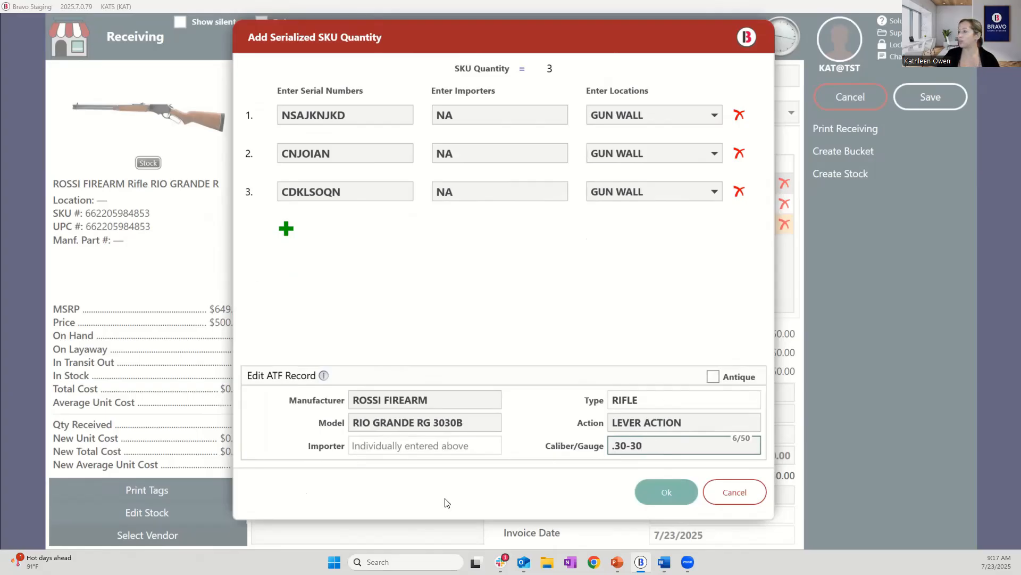
left_click(655, 491)
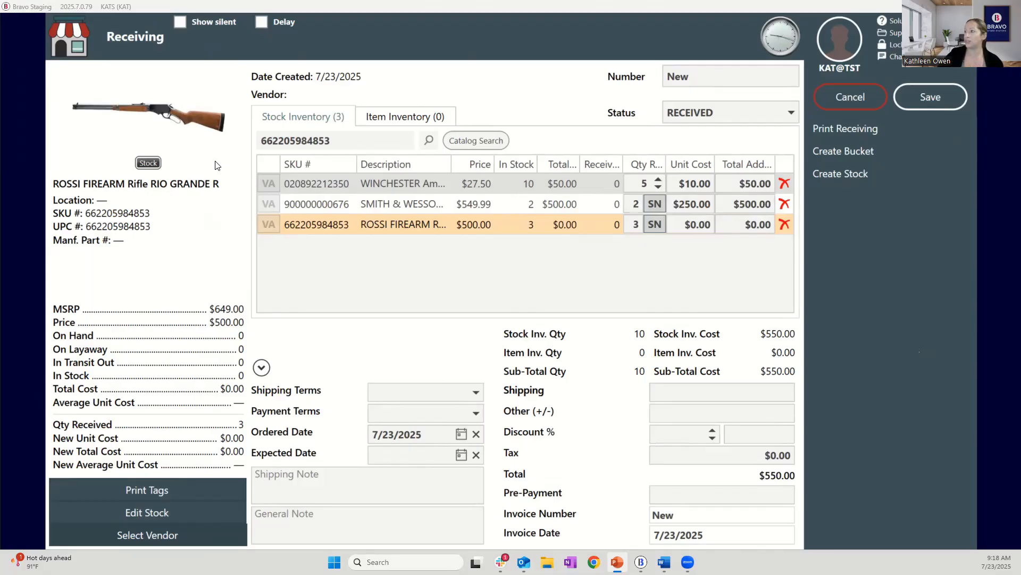
- Try to save the receiving, and bring up the vendor selection for it
left_click(918, 108)
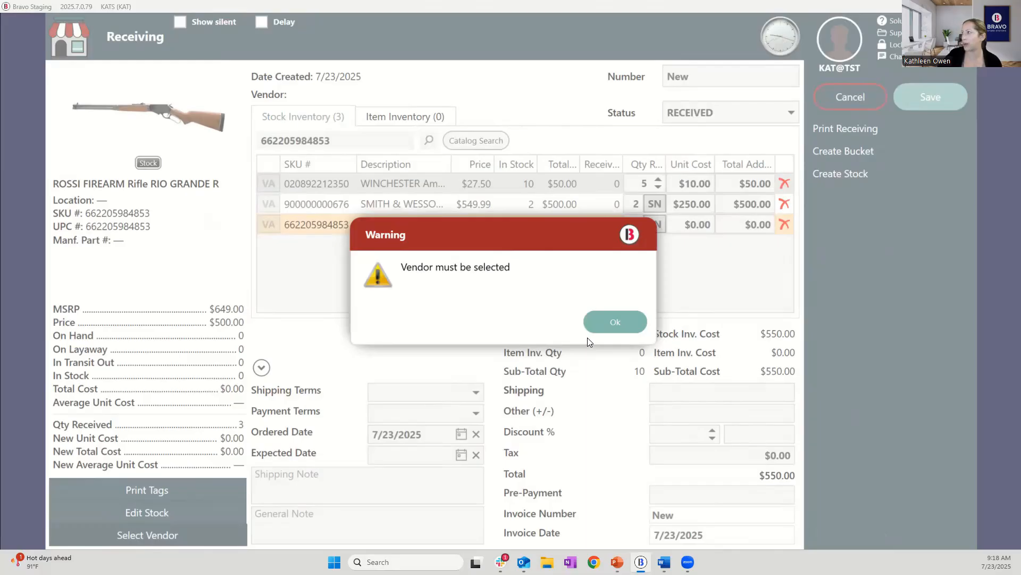
left_click(612, 321)
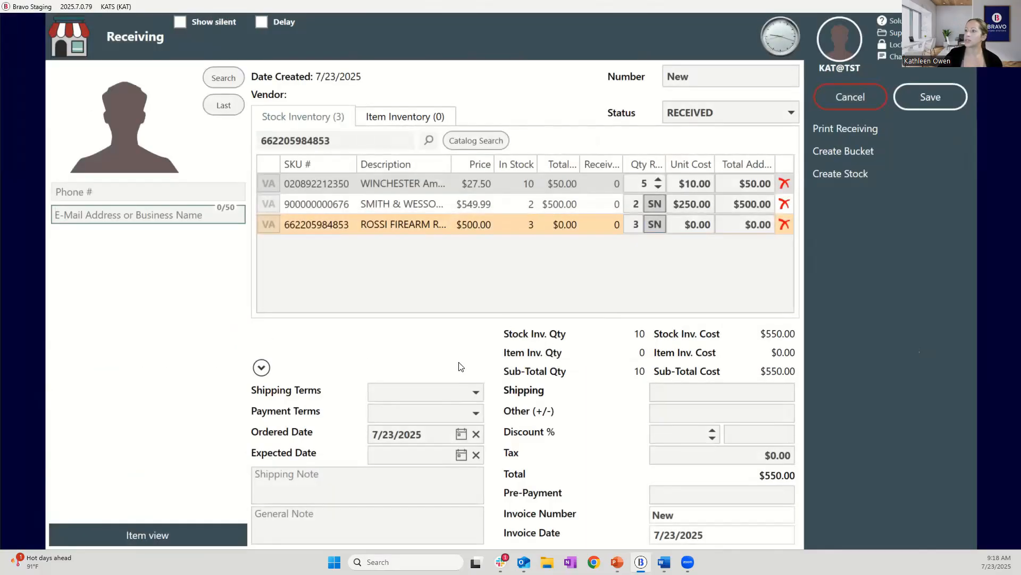
left_click(211, 535)
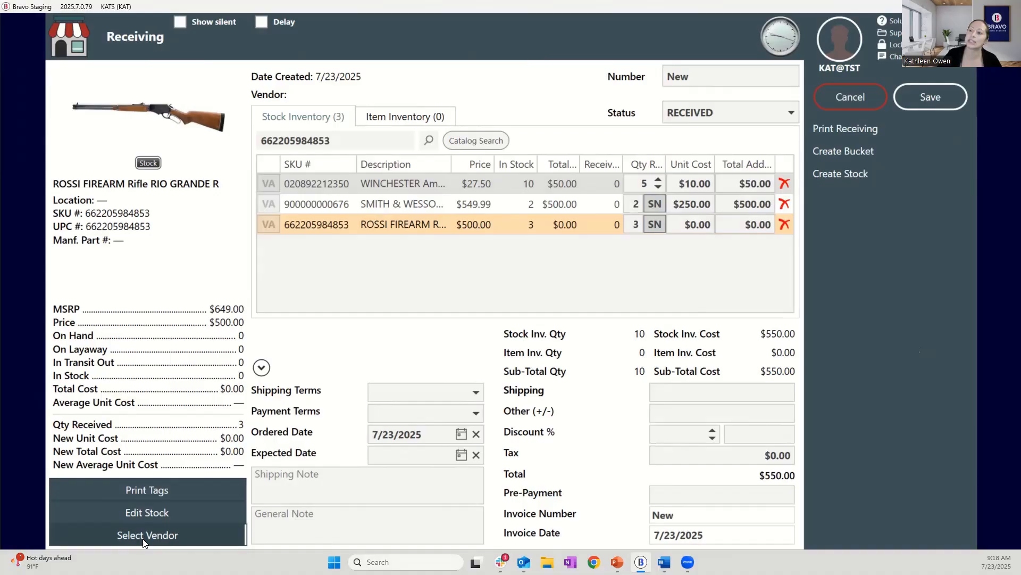
left_click(145, 539)
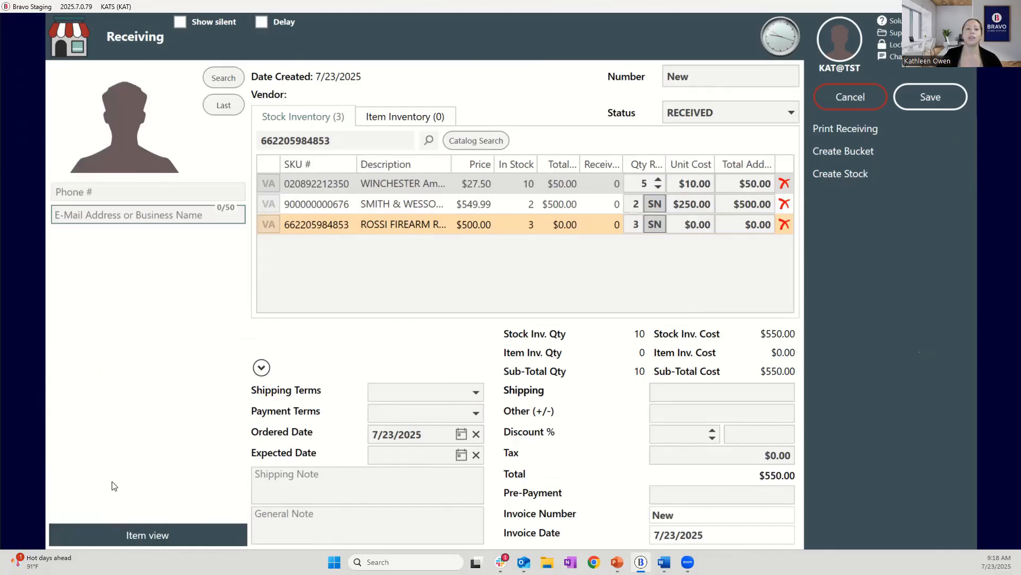
- Search the vendors by business name for ACME and assign the vendor ACME to the receiving
left_click(103, 196)
left_click(102, 219)
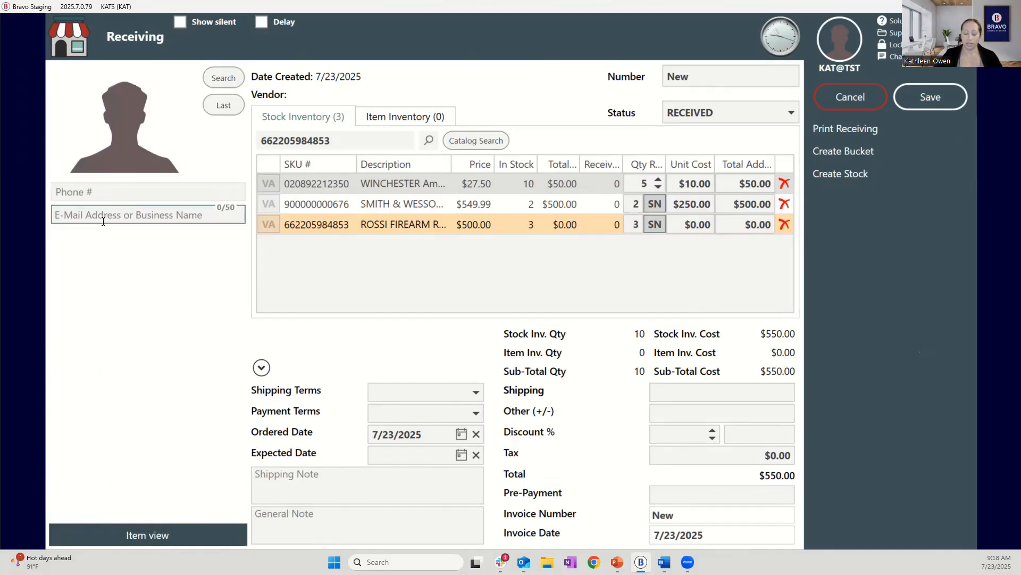
type("ACME")
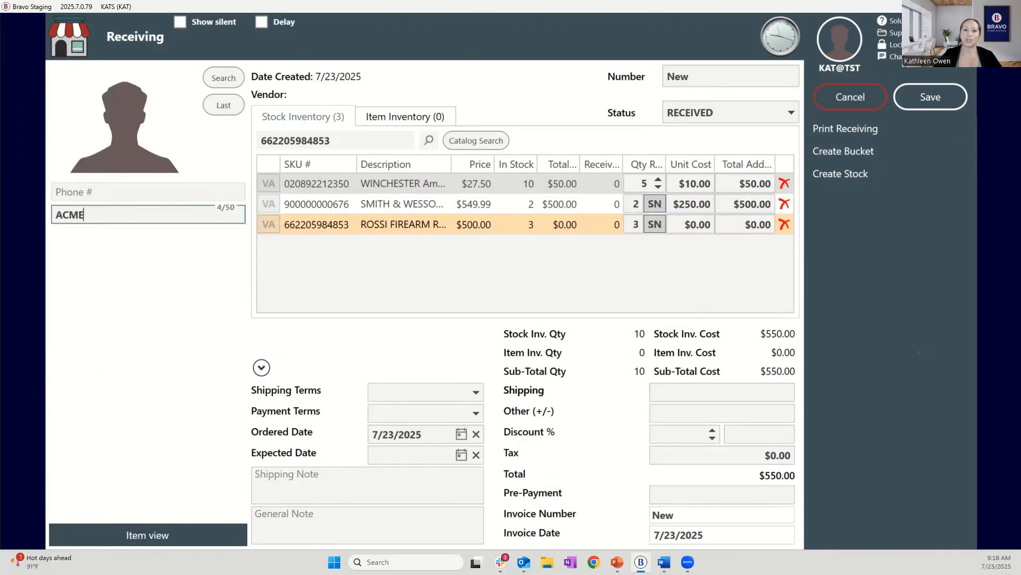
key("Return")
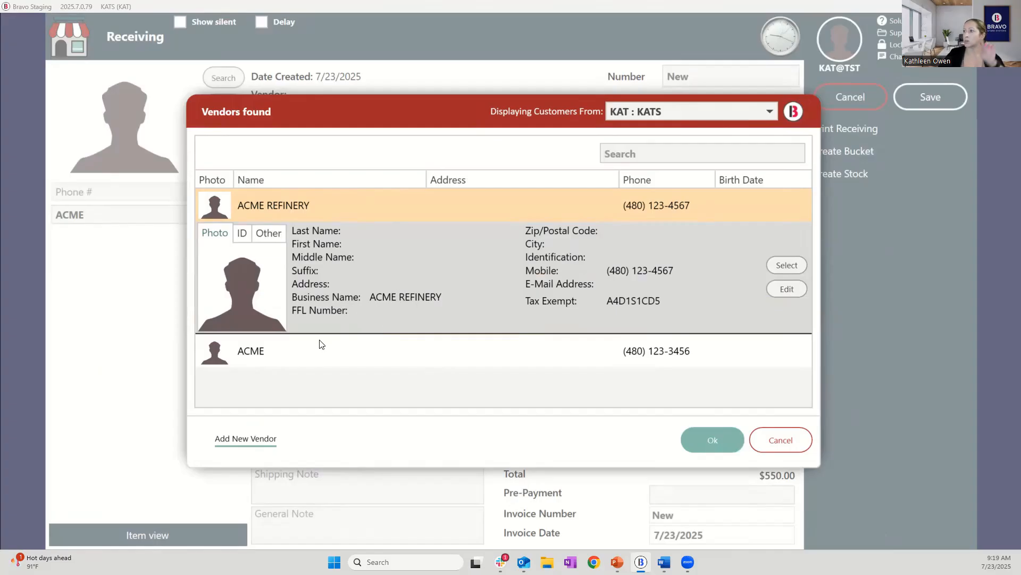
left_click(232, 354)
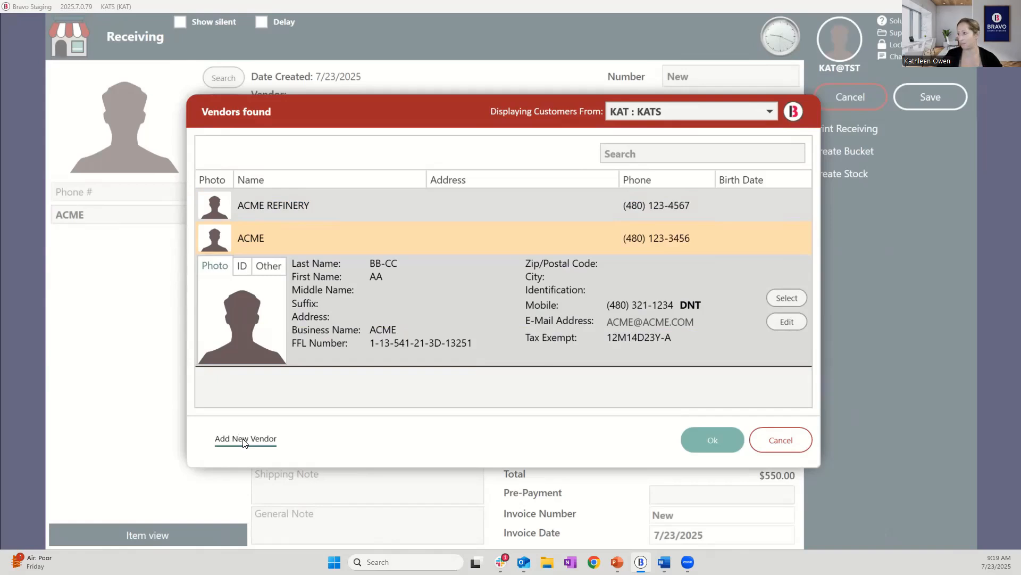
left_click(786, 298)
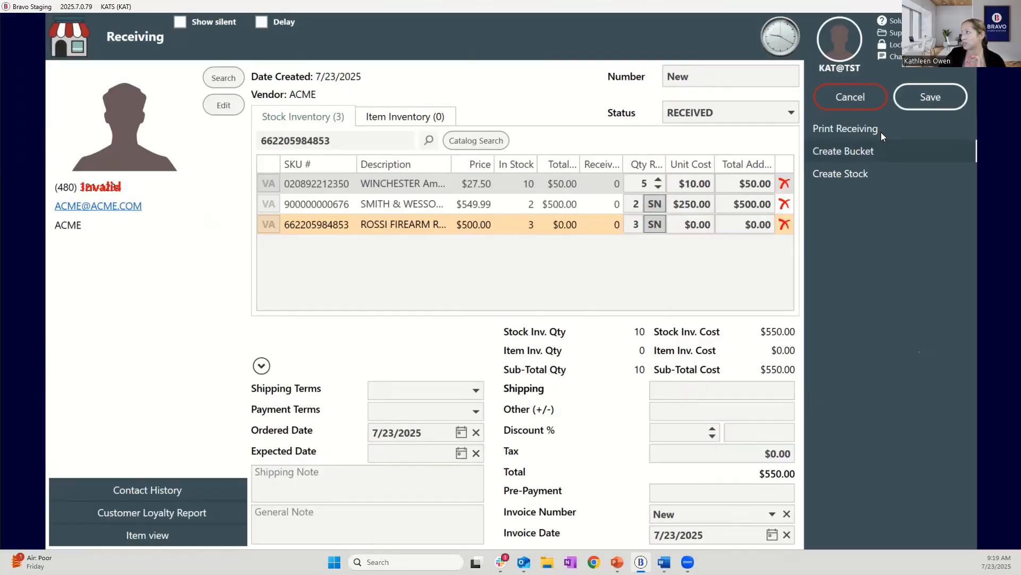
- Try to save the receiving, accepting that items are received without cost
left_click(931, 110)
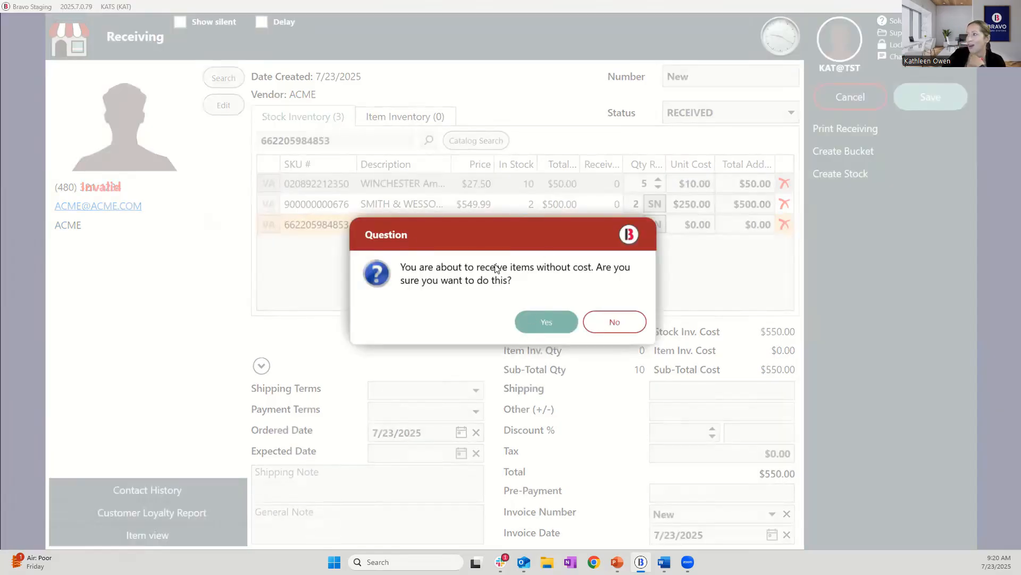
left_click(546, 321)
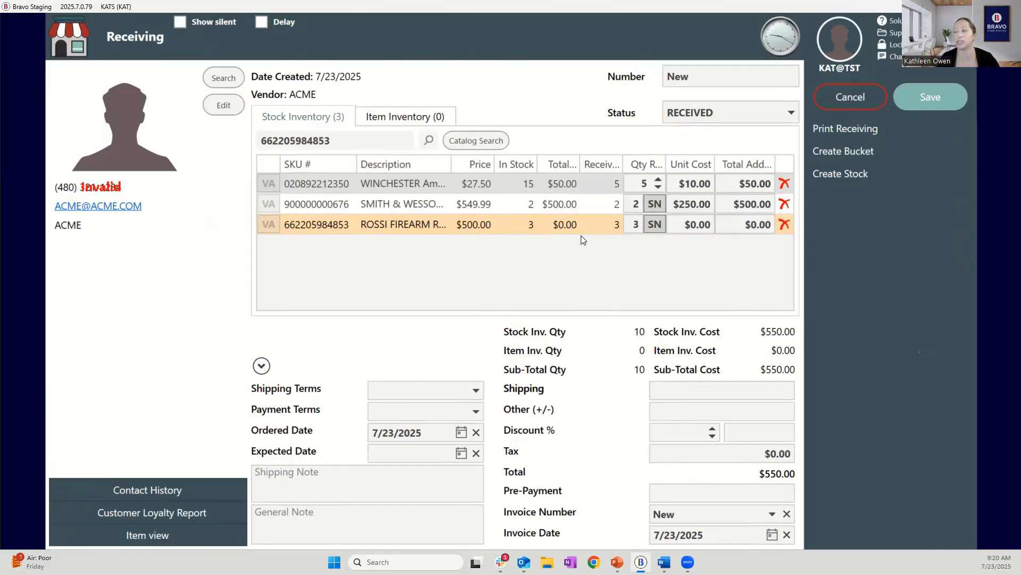
- Set the Rossi rifle line's unit cost to $275.00 and save the receiving
left_click(690, 226)
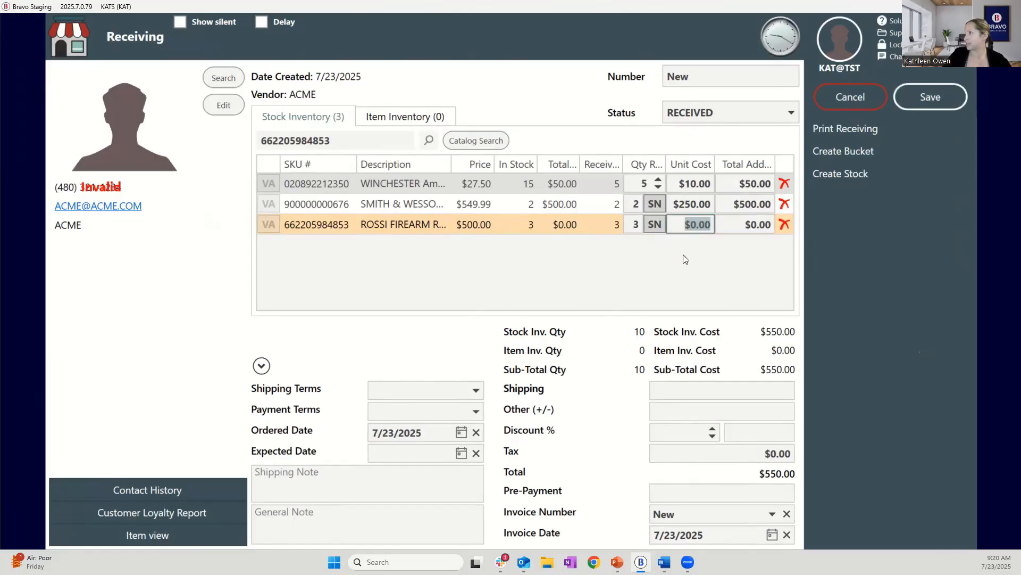
type("275")
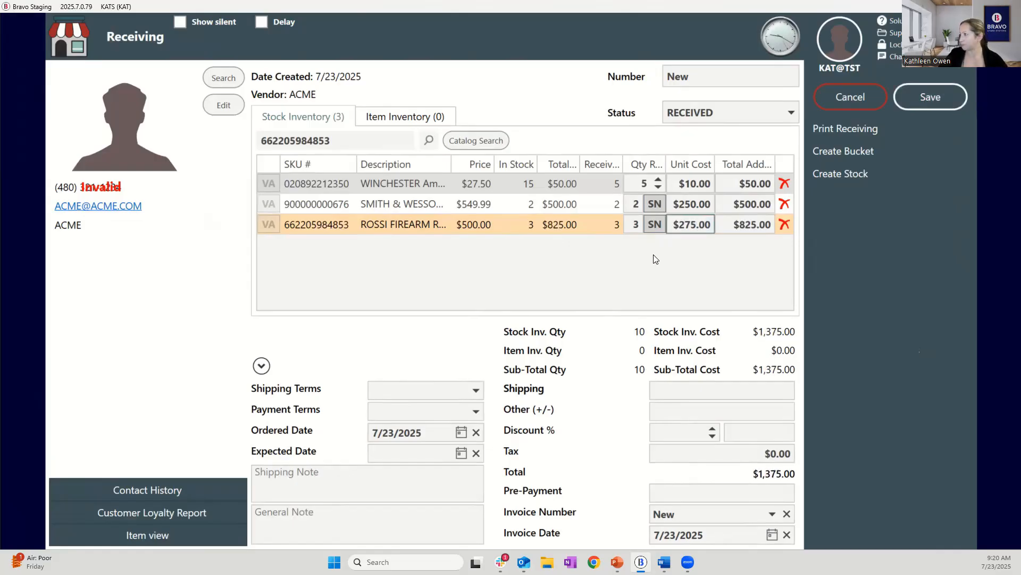
left_click(930, 106)
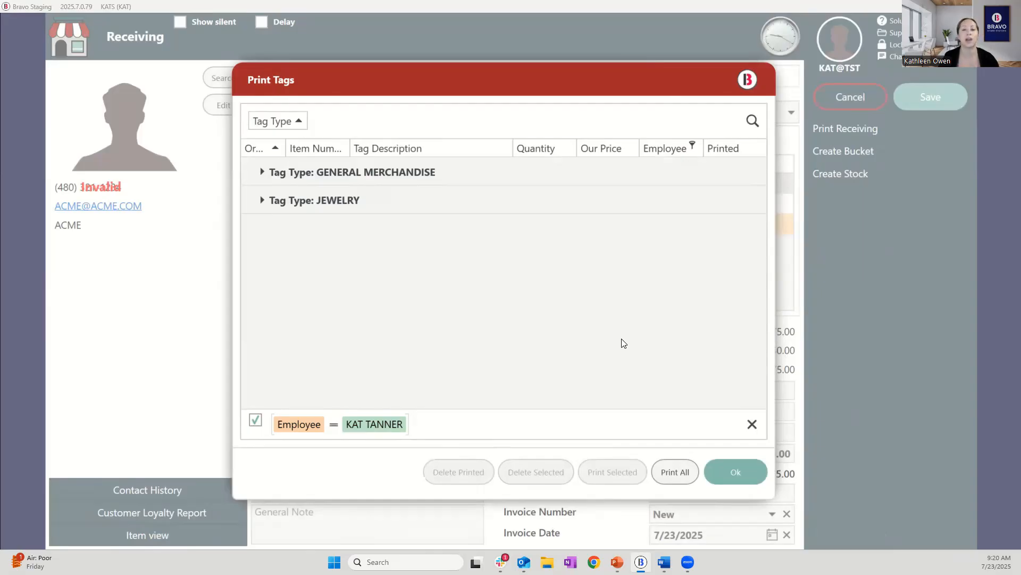
- Expand the General Merchandise tags and examine the entries queued for the received ammunition, pistols and rifles
left_click(262, 172)
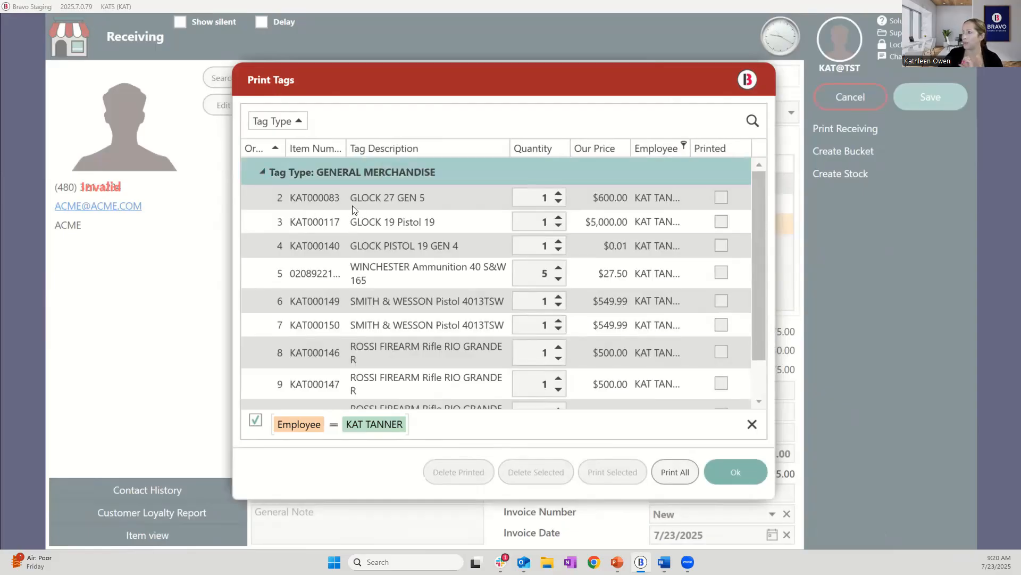
scroll(349, 257, "down", 1)
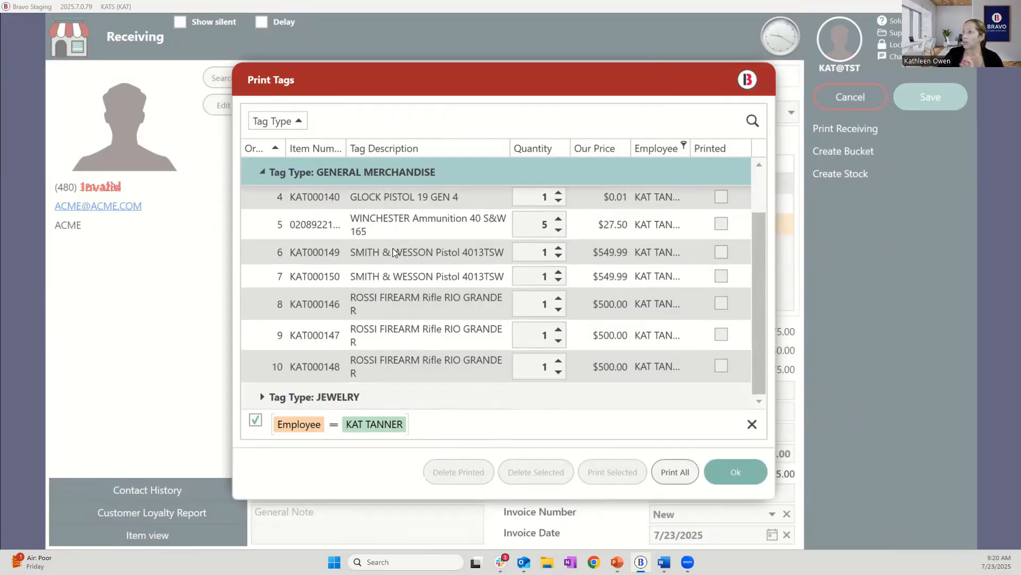
left_click(360, 226)
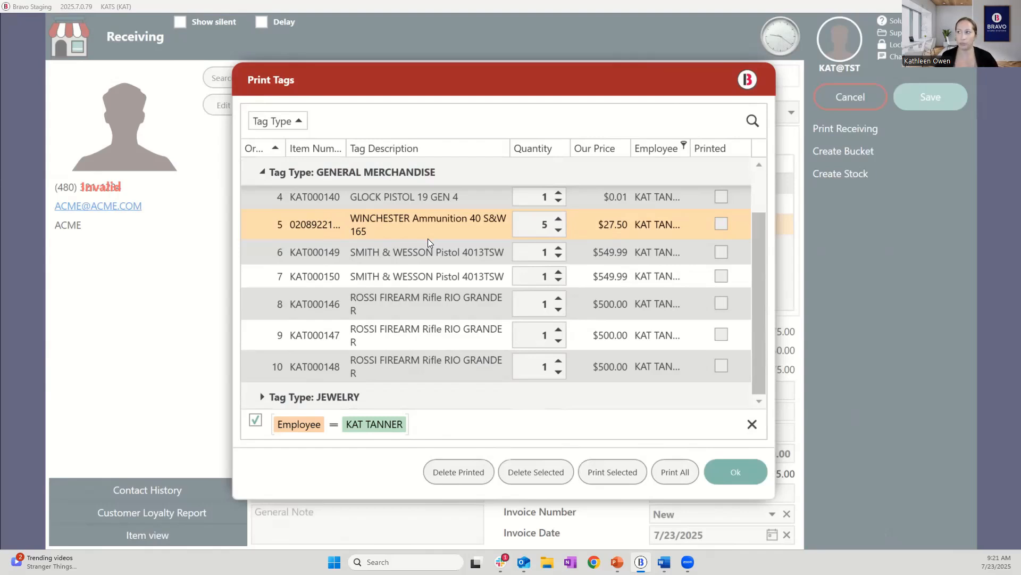
left_click(429, 252)
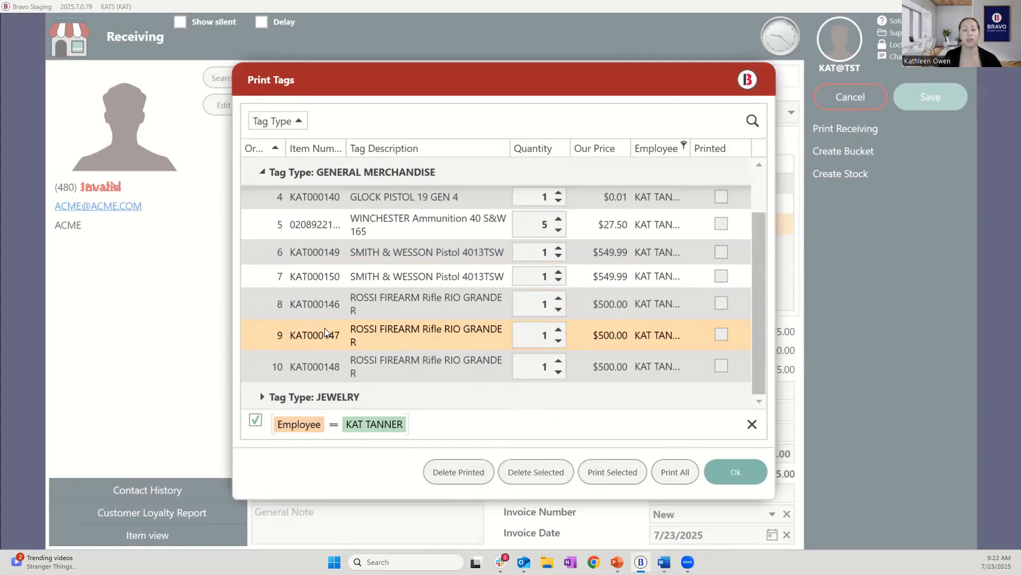
left_click(339, 224)
left_click(355, 378)
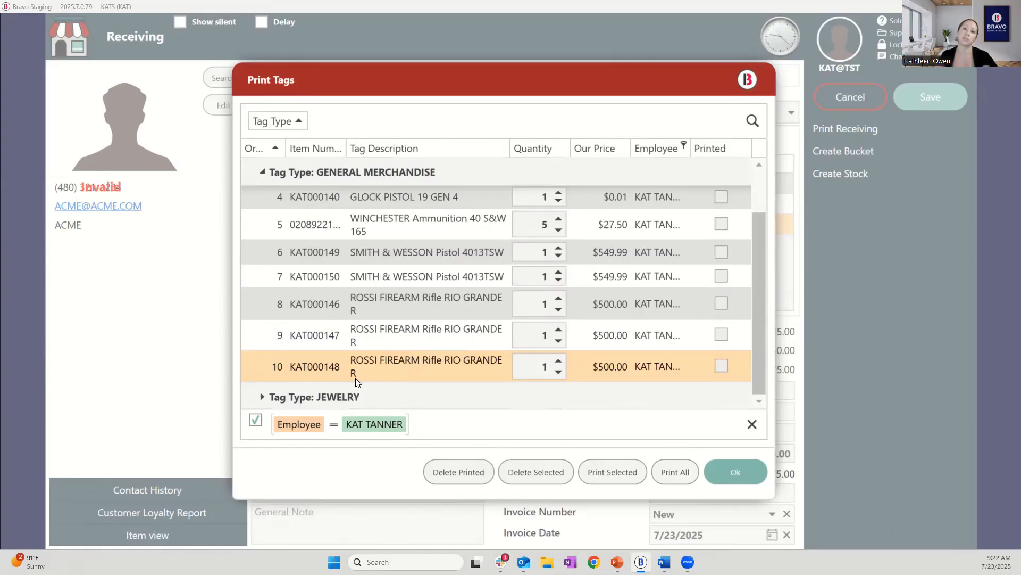
left_click(380, 235)
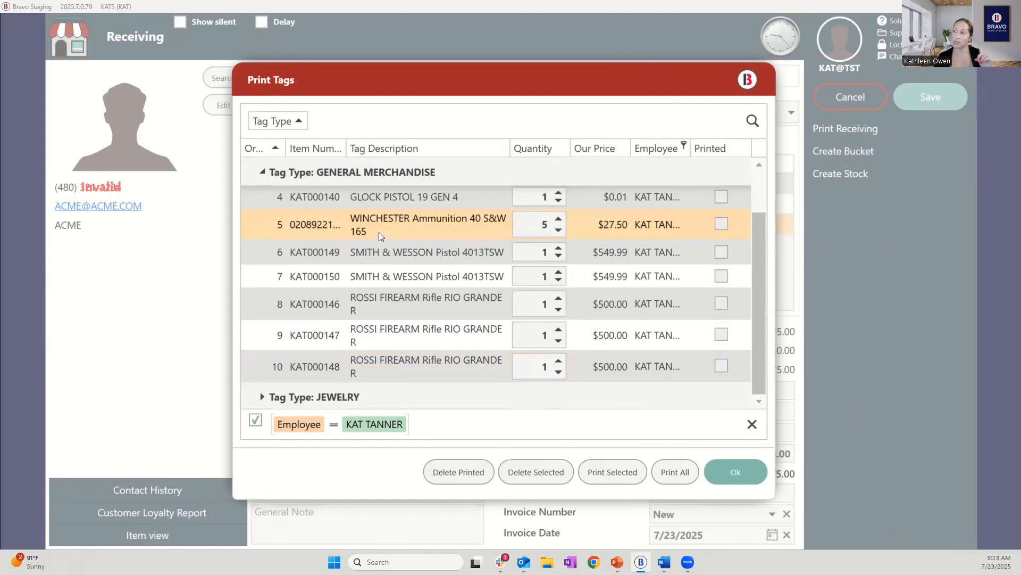
left_click(405, 255)
- Print the tags for the received Winchester ammunition, Smith & Wesson pistols and Rossi rifles, and delete the printed tags from the queue
left_click(417, 222)
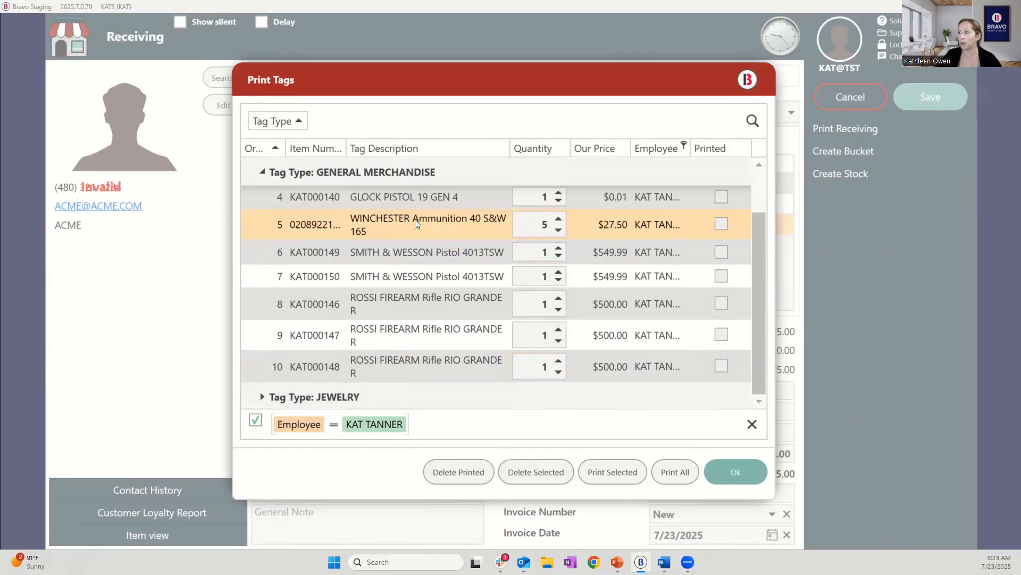
left_click(379, 369, "shift")
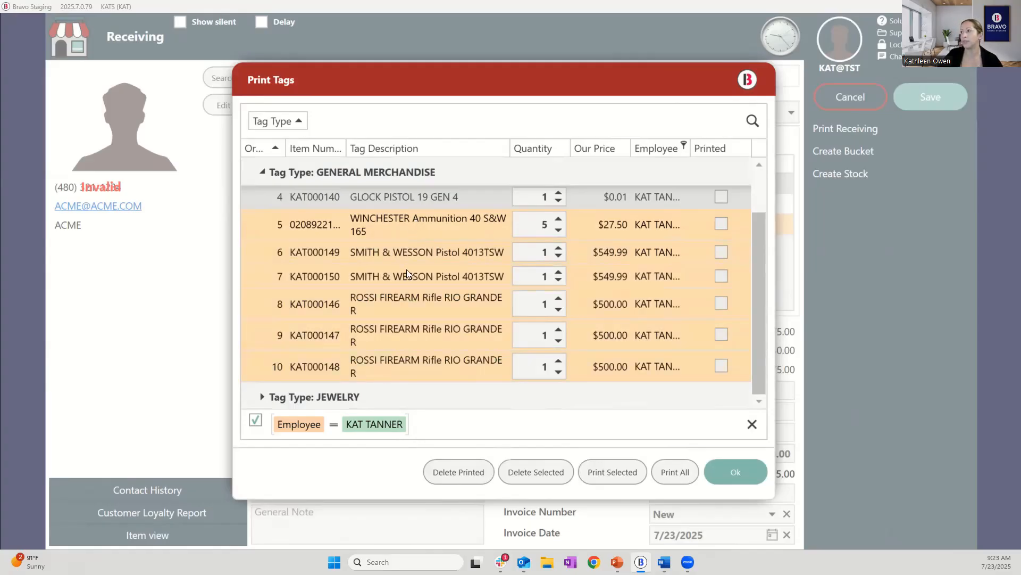
left_click(597, 477)
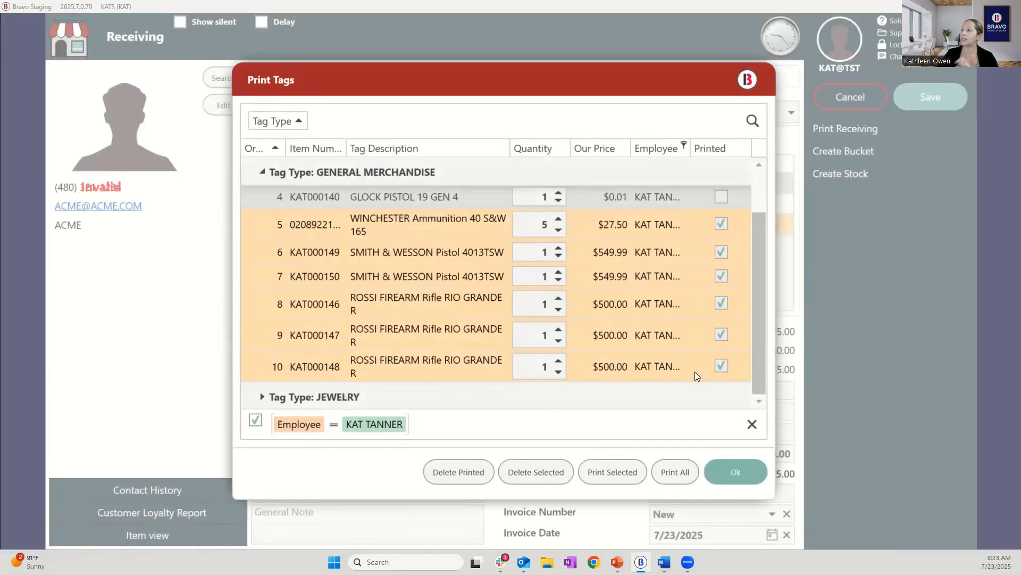
left_click(481, 473)
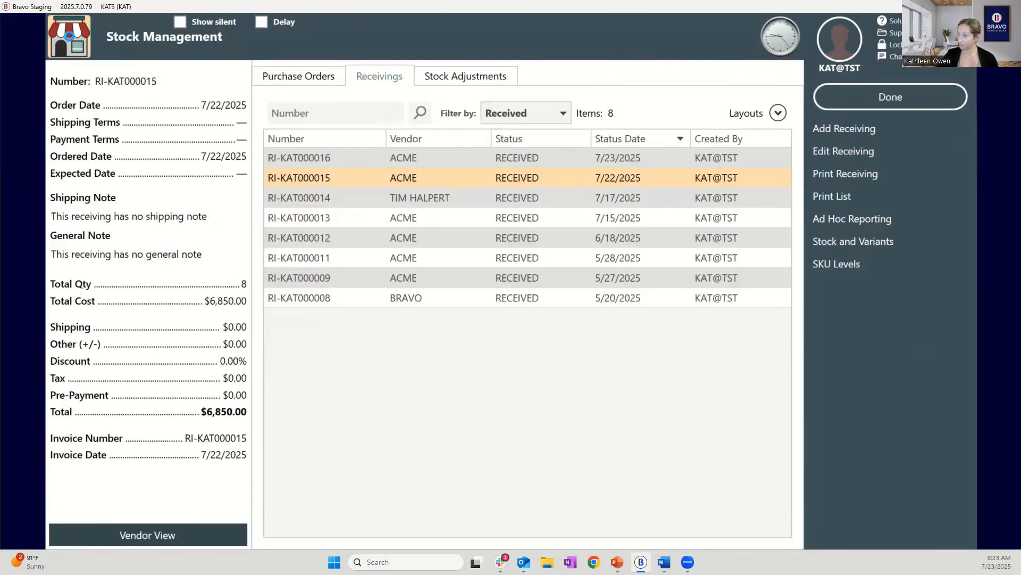
- Return to the dashboard, reopen the inventory's stock management, and start a new receiving with a general merchandise entry in its item inventory
left_click(69, 37)
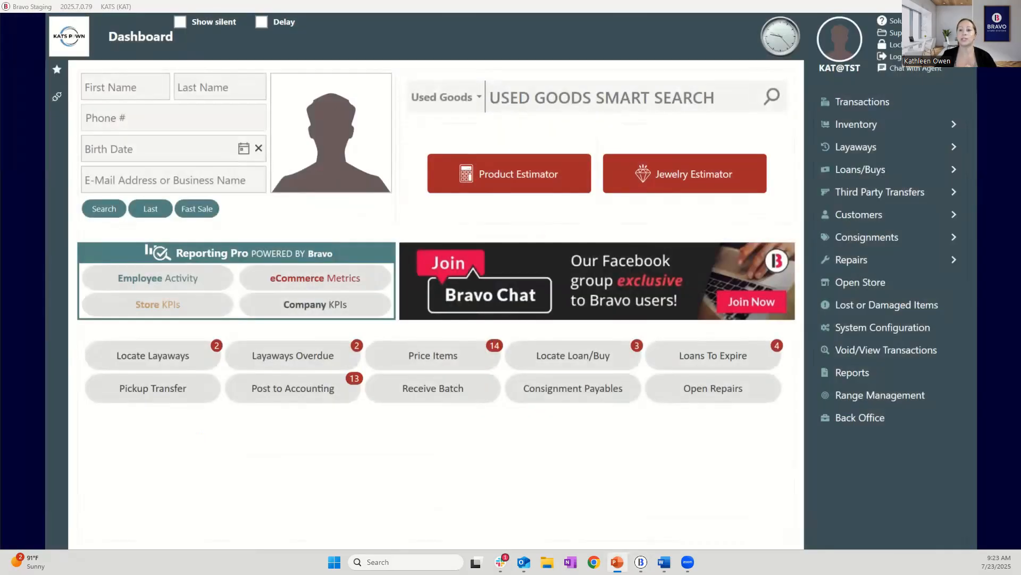
key("alt+Tab")
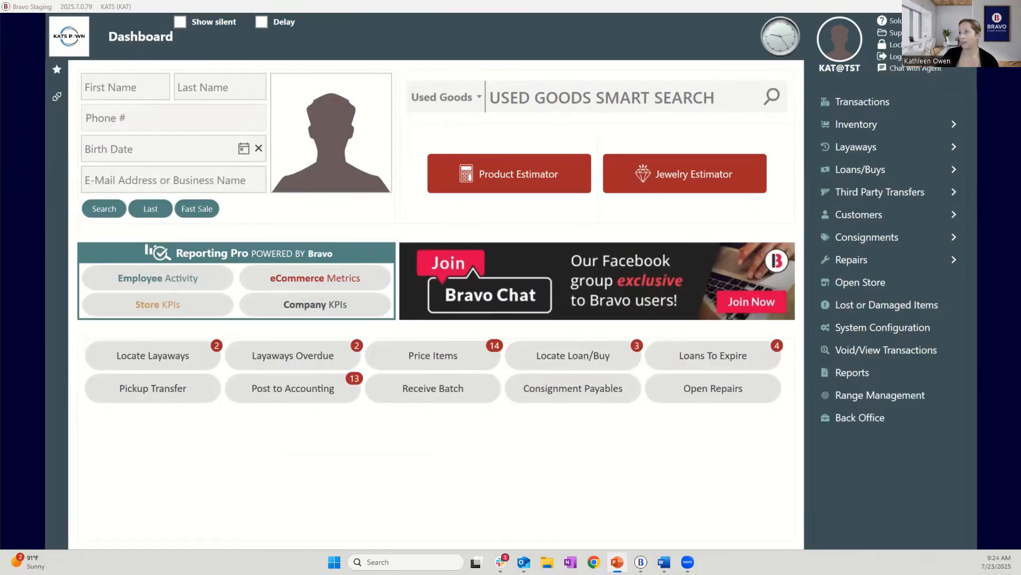
left_click(952, 124)
left_click(918, 202)
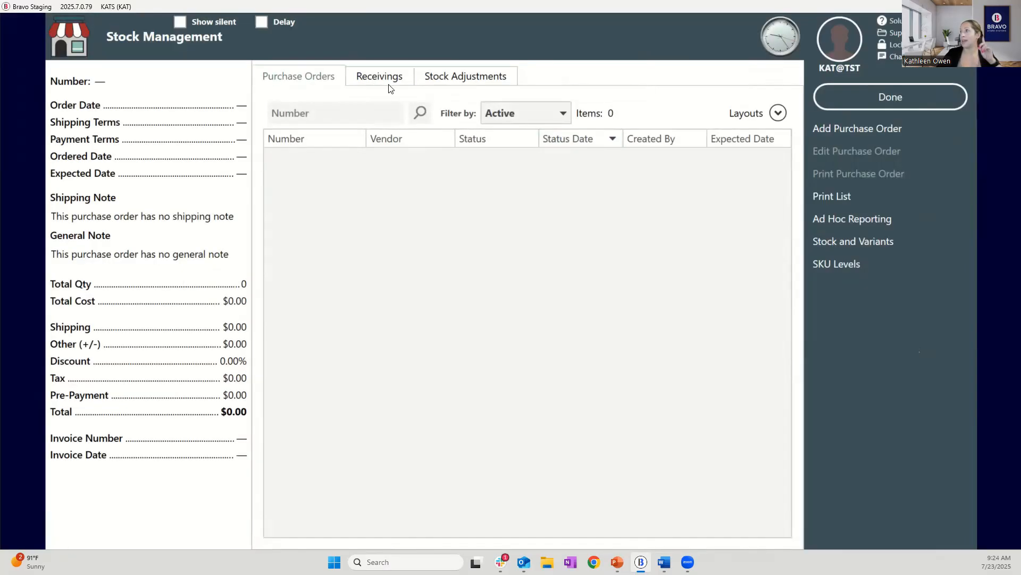
left_click(385, 90)
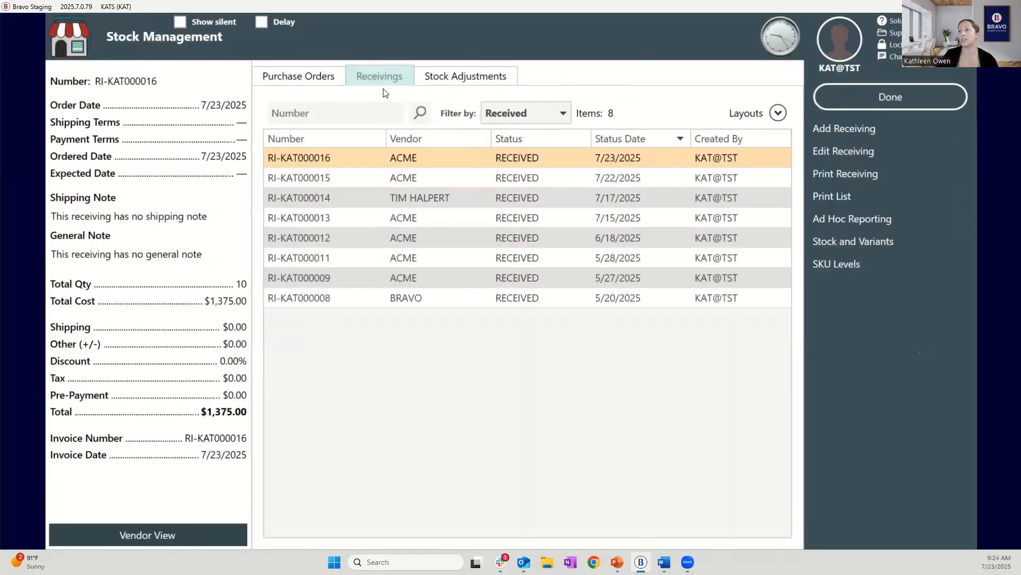
left_click(820, 133)
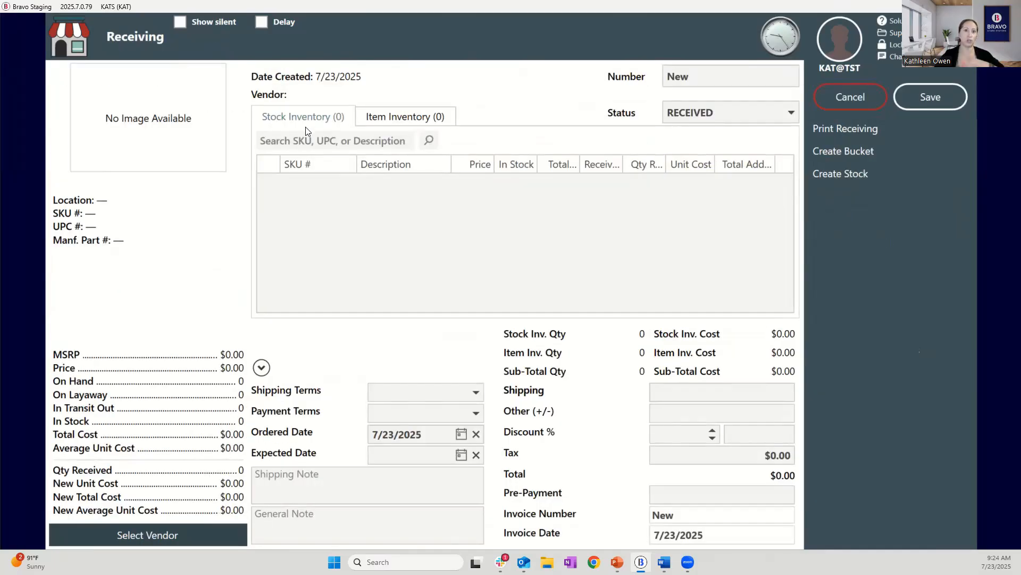
left_click(410, 124)
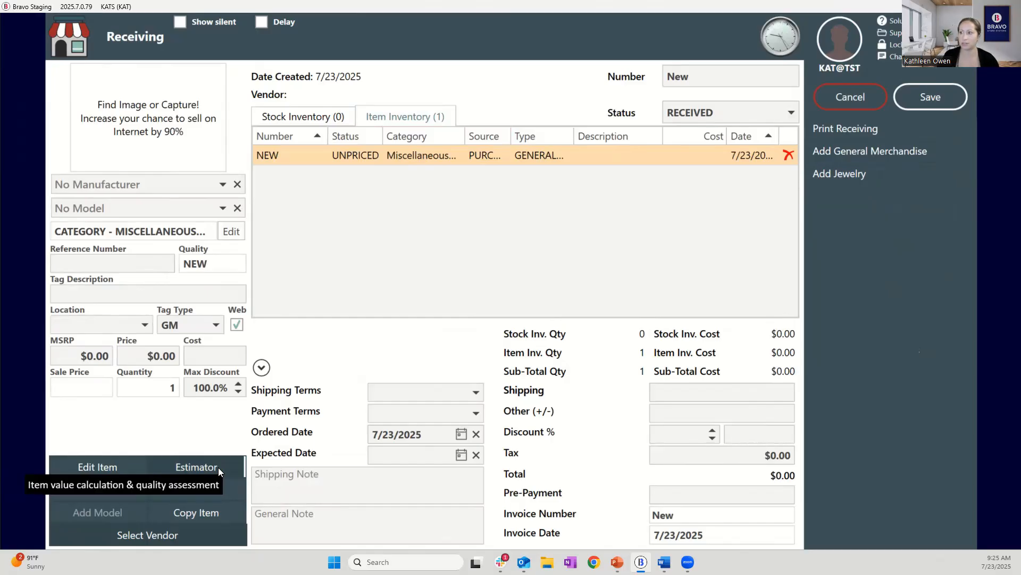
- Edit the new inventory item, assigning GLOCK as the manufacturer and 19 GEN 4 as the model
left_click(126, 468)
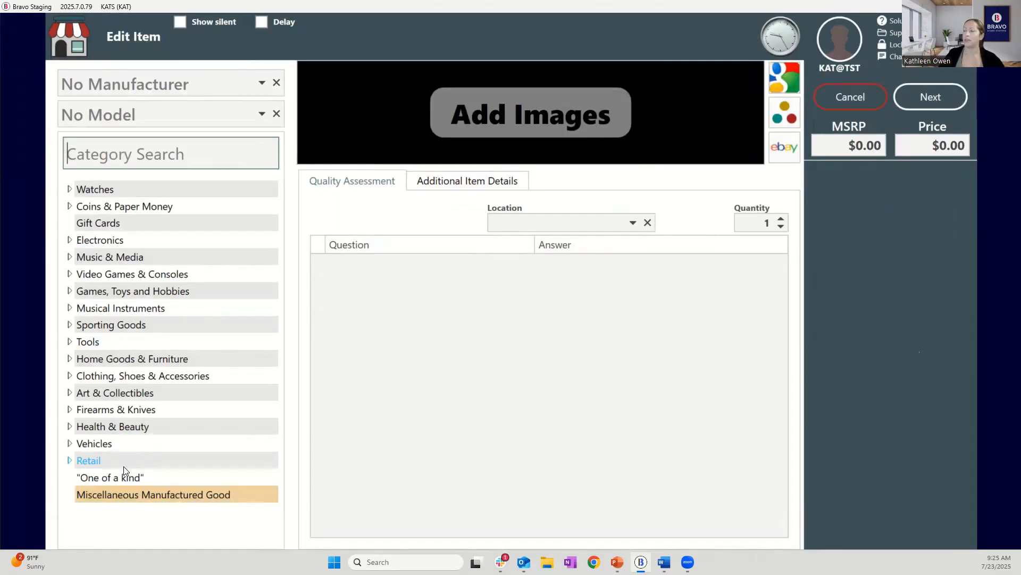
left_click(132, 93)
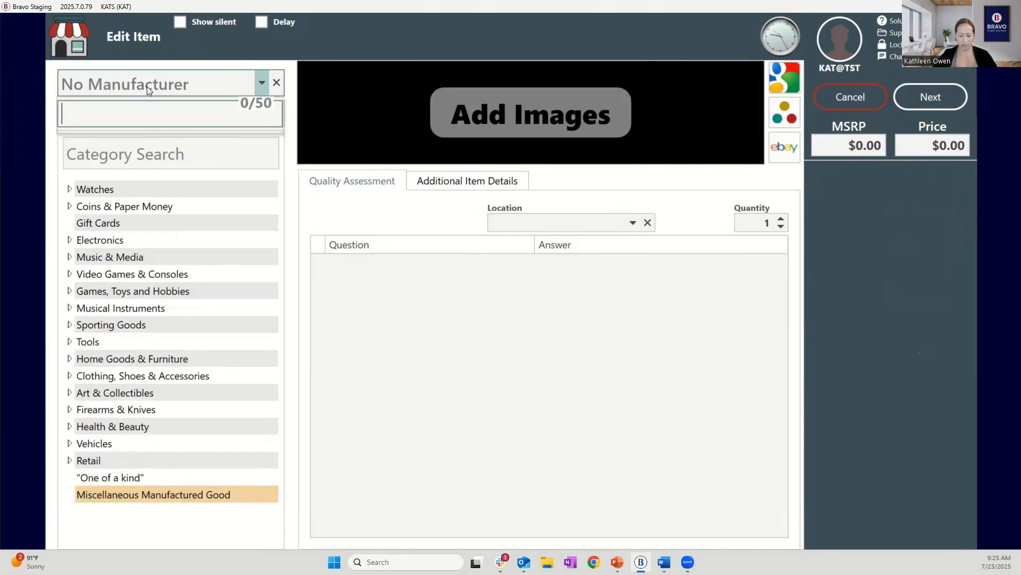
type("GLOCK")
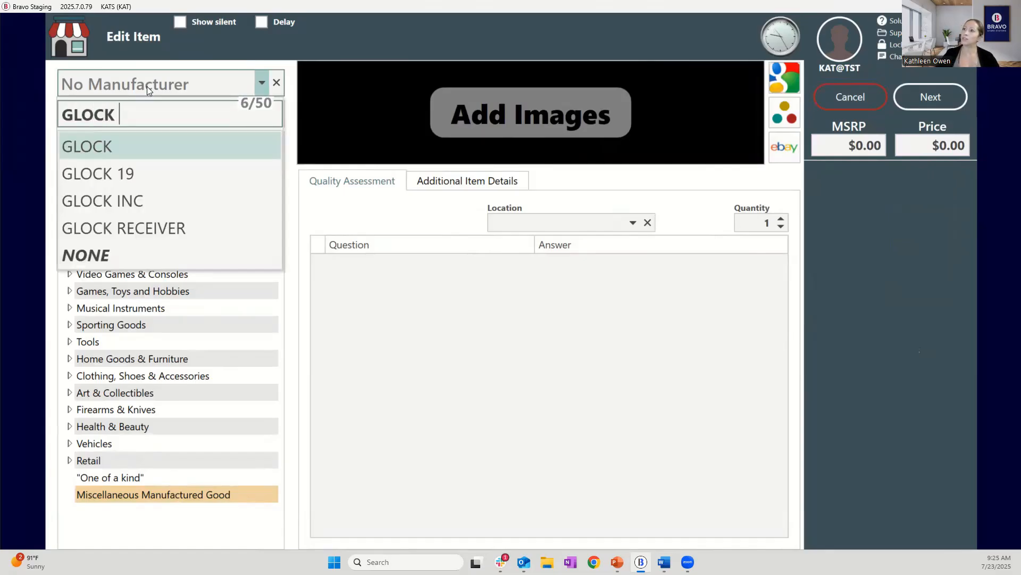
left_click(122, 152)
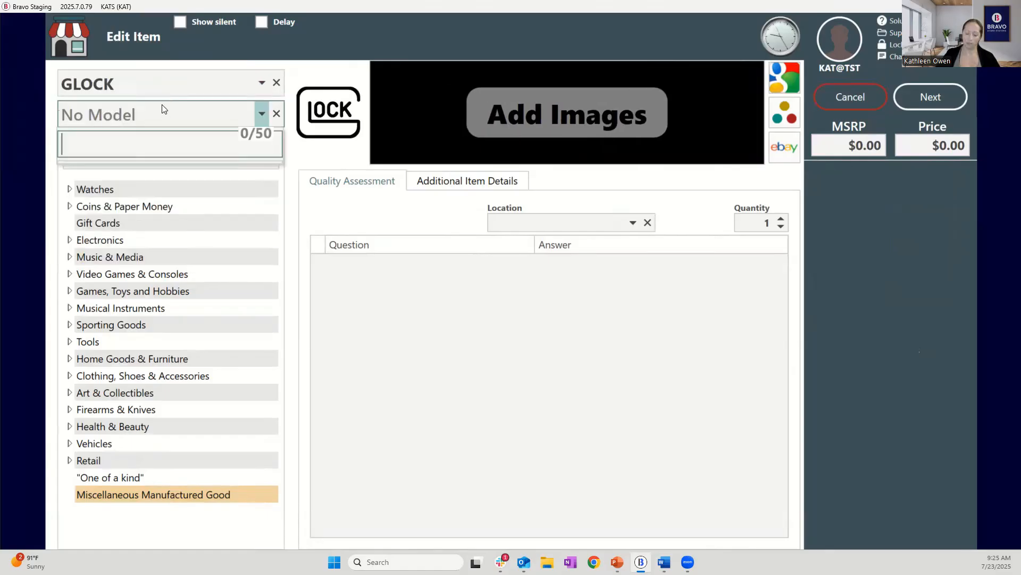
type("19 GEN")
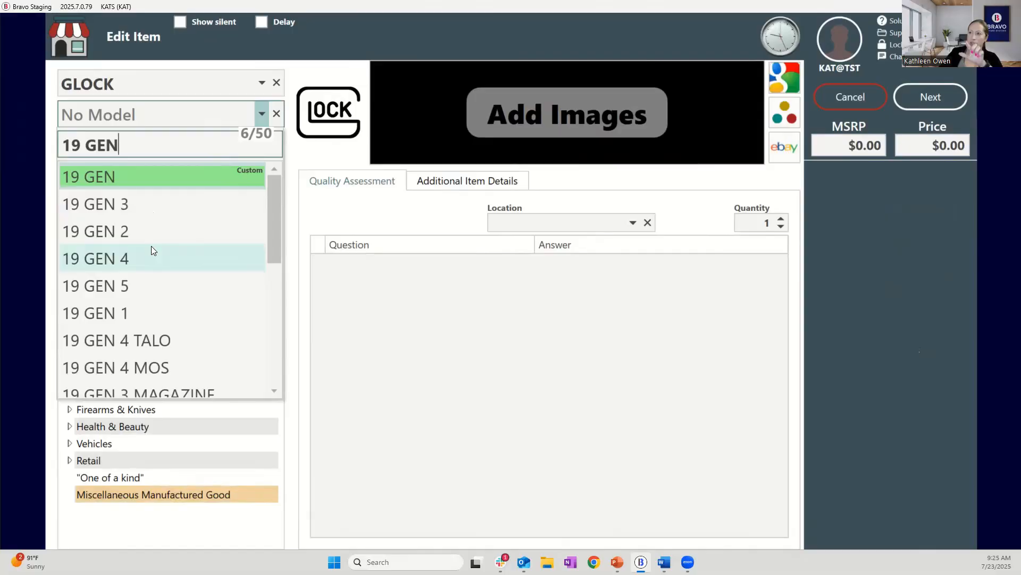
left_click(152, 260)
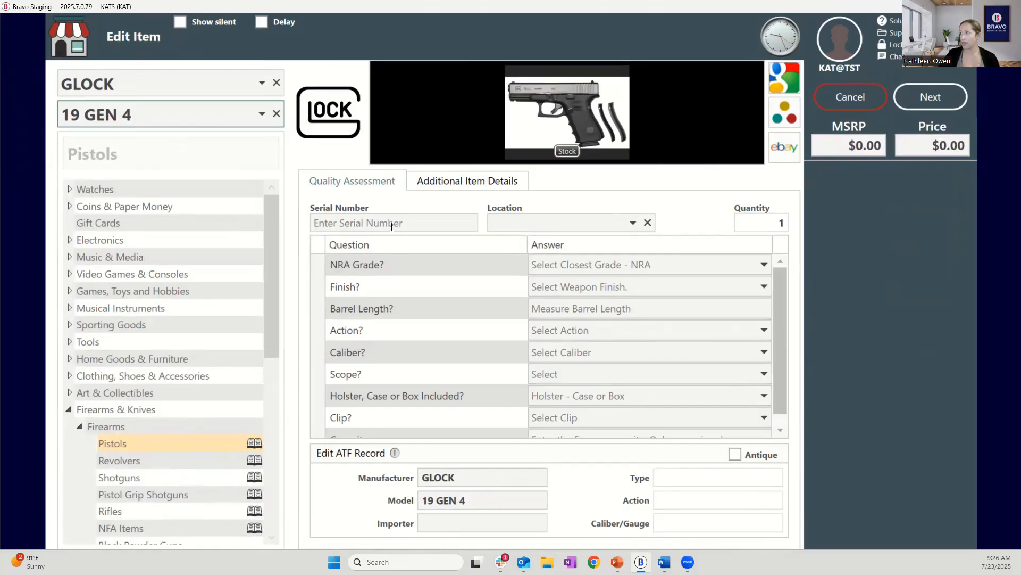
- Set the pistol's serial number to NJAWMJPAP and its action to Semi-Automatic
left_click(850, 146)
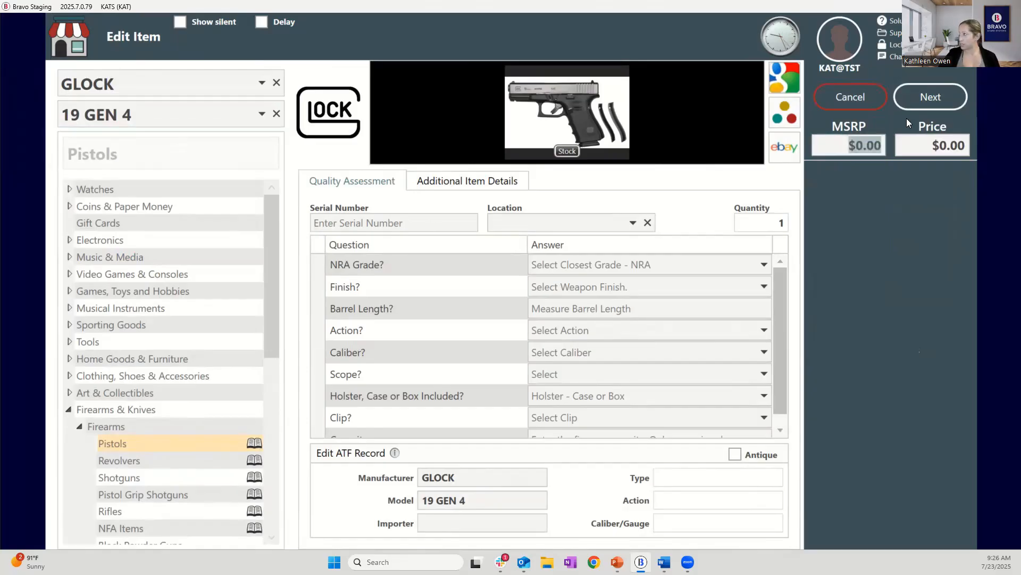
left_click(927, 105)
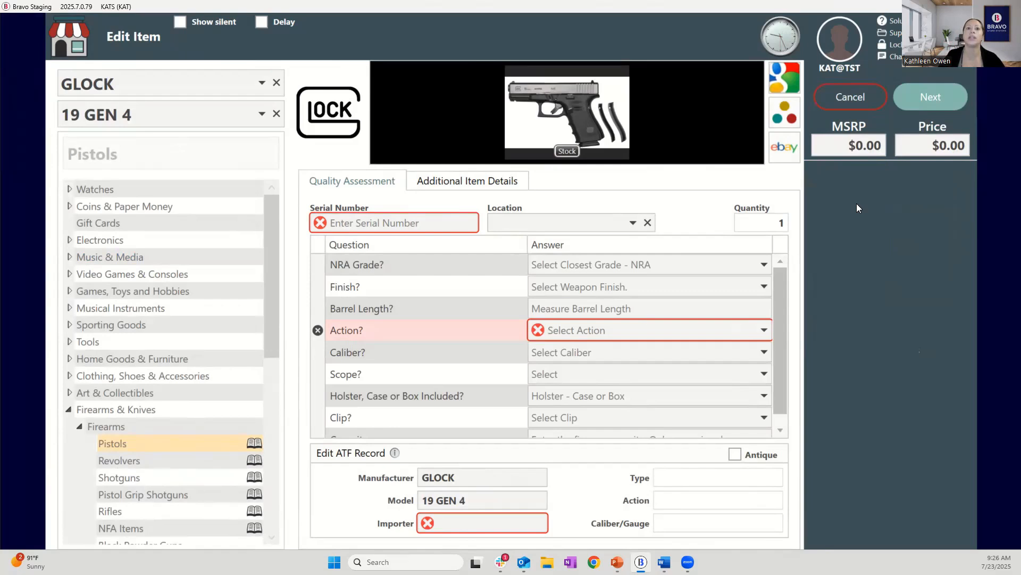
left_click(410, 223)
type("NJAWMJPAP")
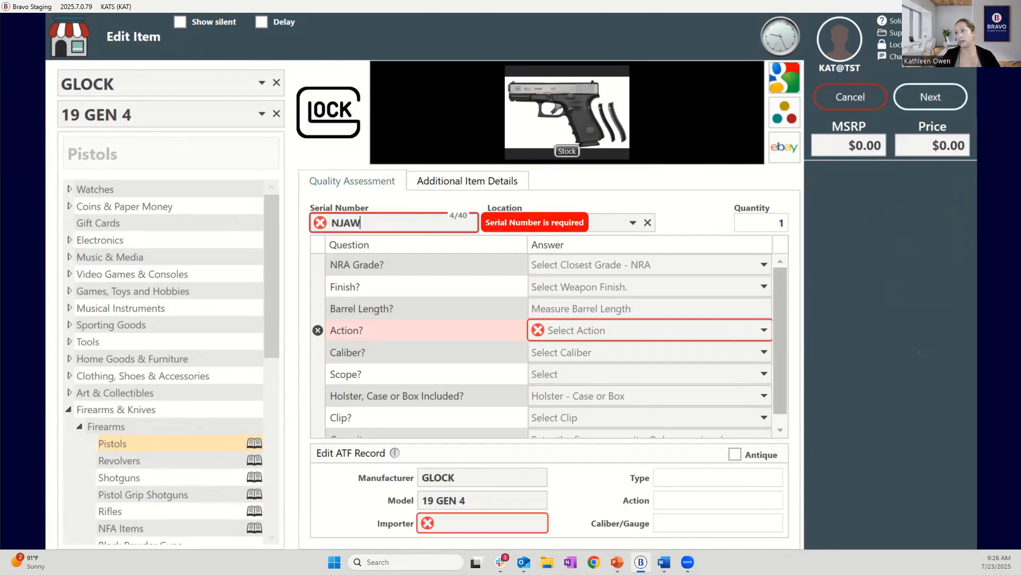
left_click(604, 334)
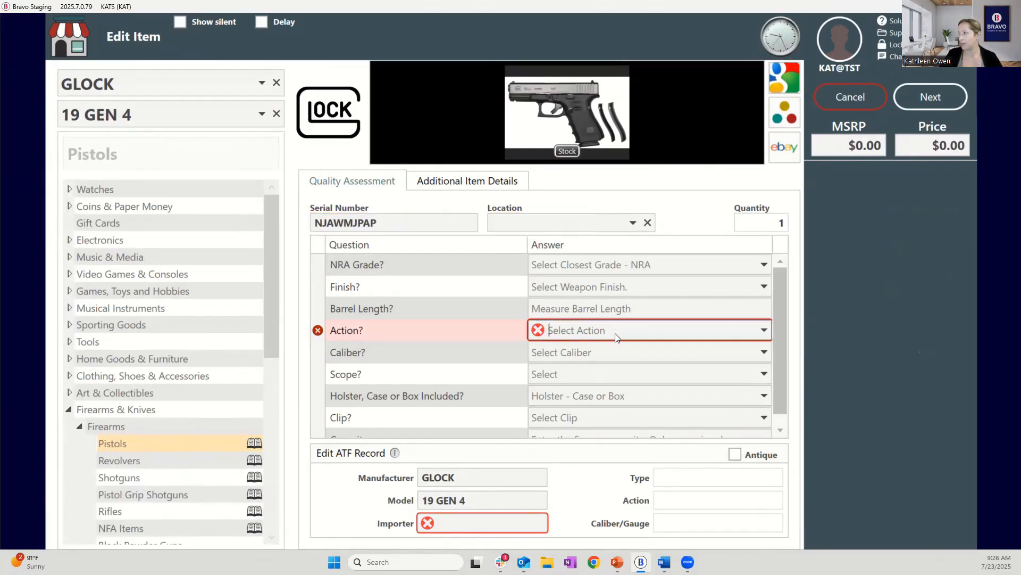
left_click(626, 346)
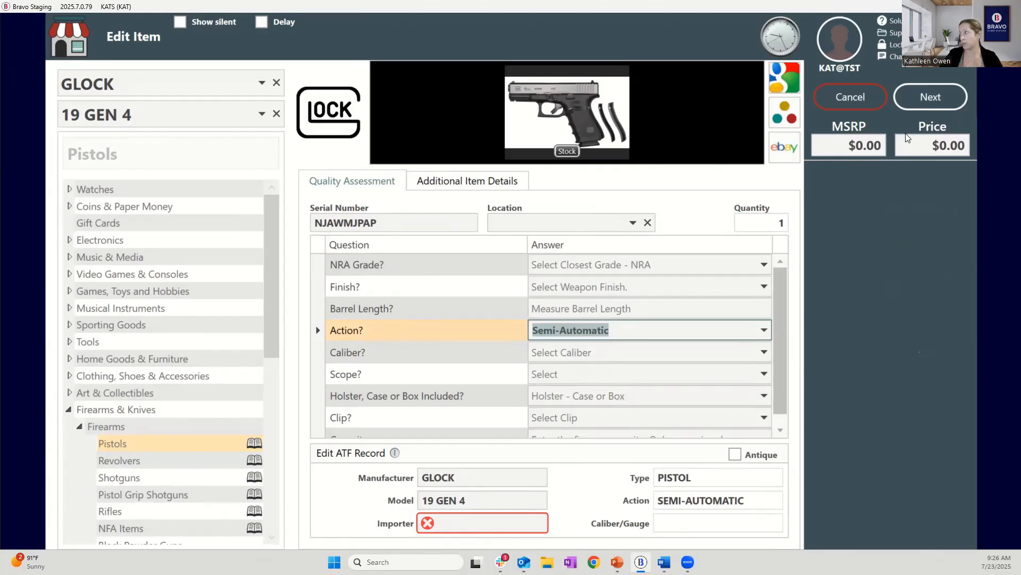
left_click(927, 104)
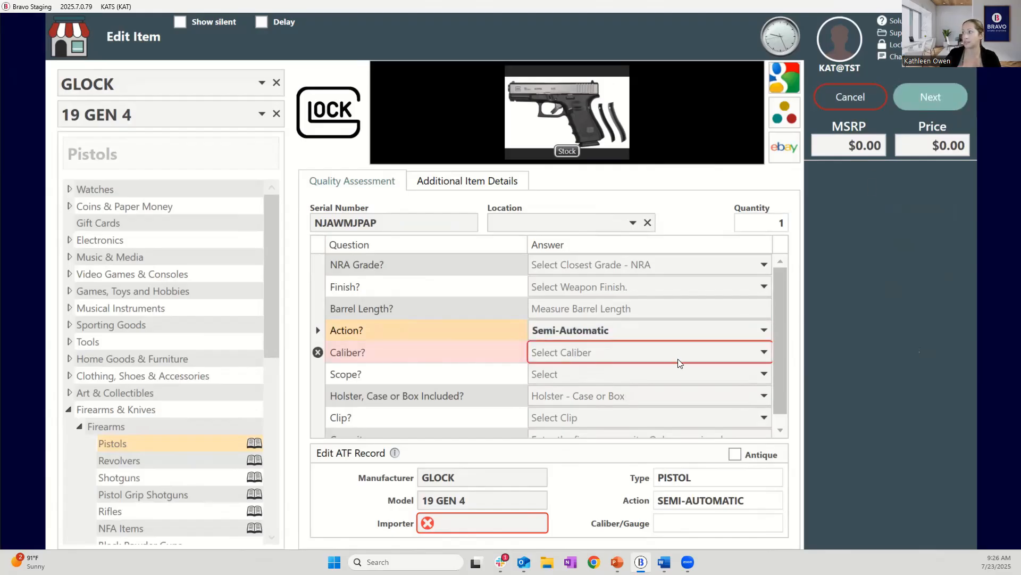
- Set the pistol's caliber to 9mm Luger (9x19) and enter GLOCK as the importer in its ATF record
left_click(734, 357)
left_click_drag(752, 147, 756, 306)
left_click(602, 268)
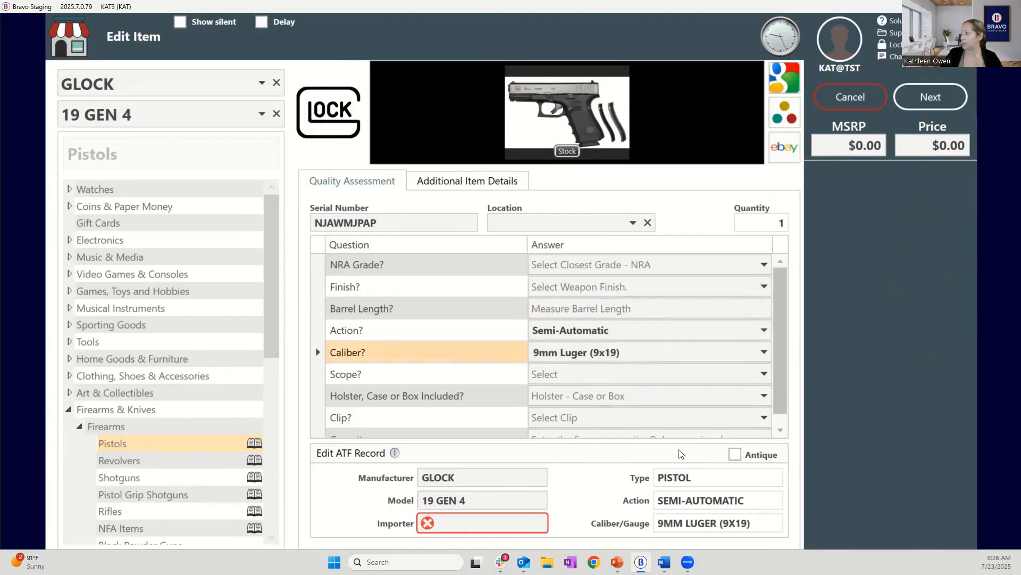
left_click(478, 524)
type("GLOCK")
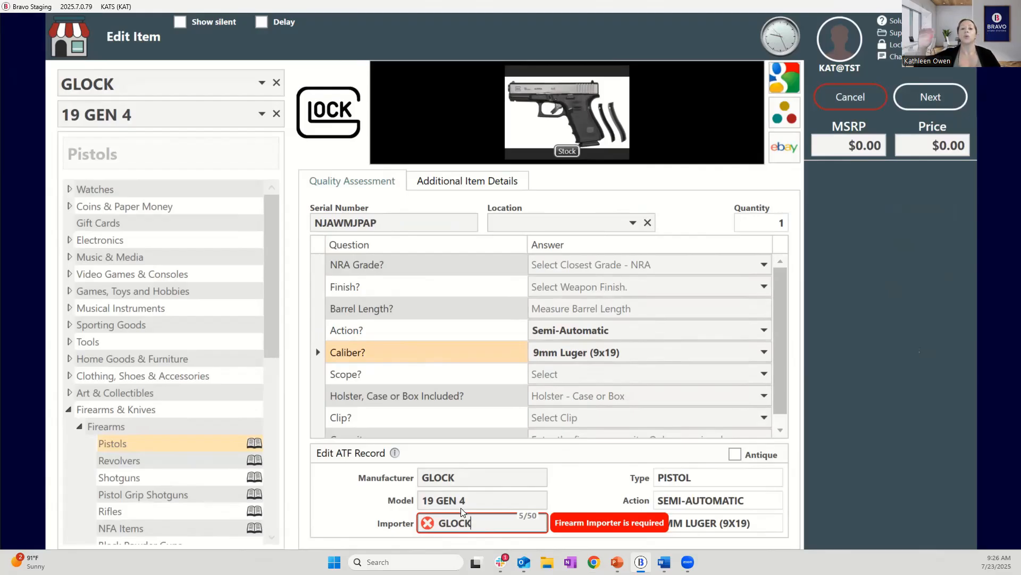
- Set the pistol's MSRP to $540.00 and its price to $500.00, and return to the receiving
left_click(877, 147)
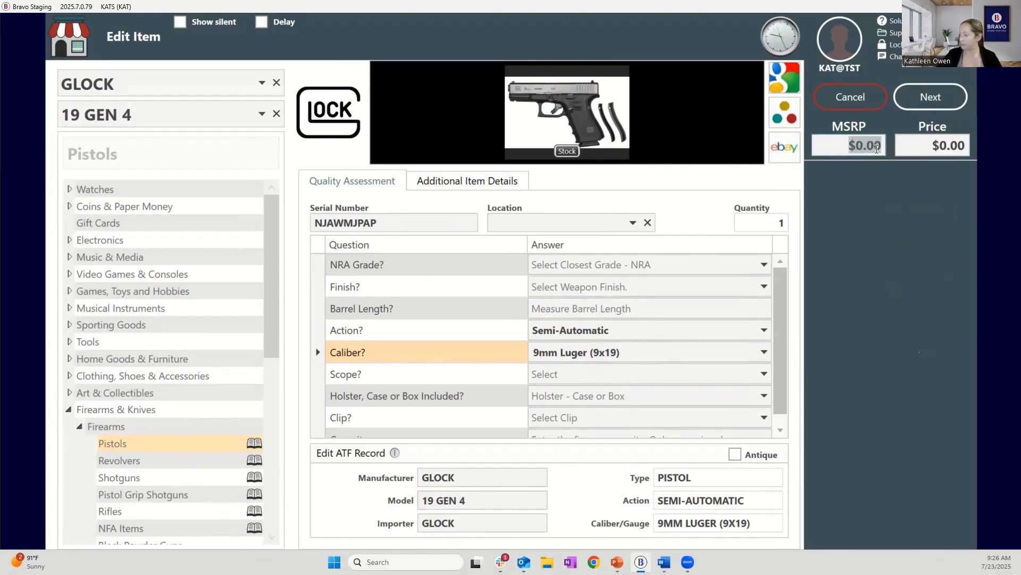
type("540")
key("Tab")
type("500")
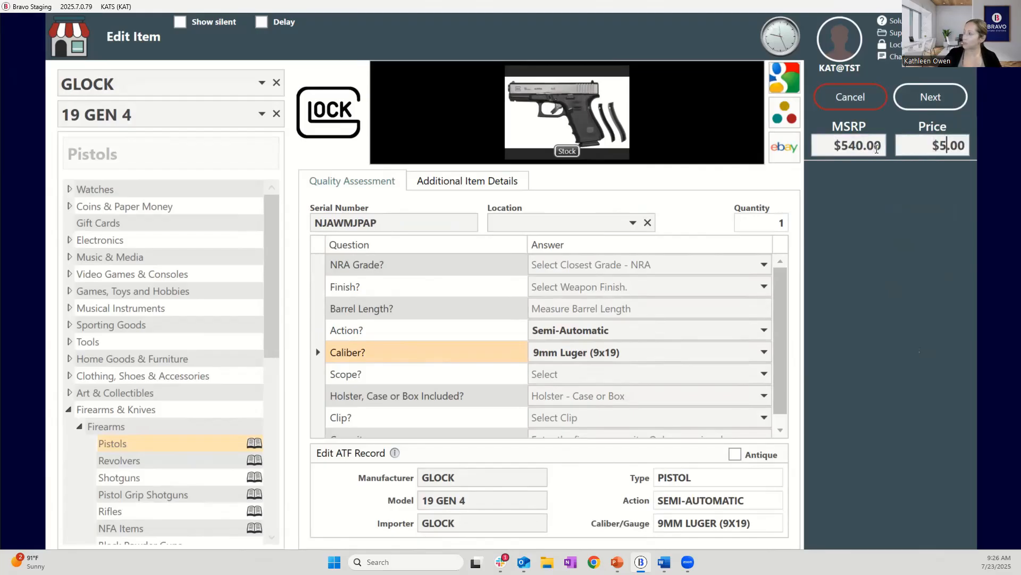
left_click(917, 99)
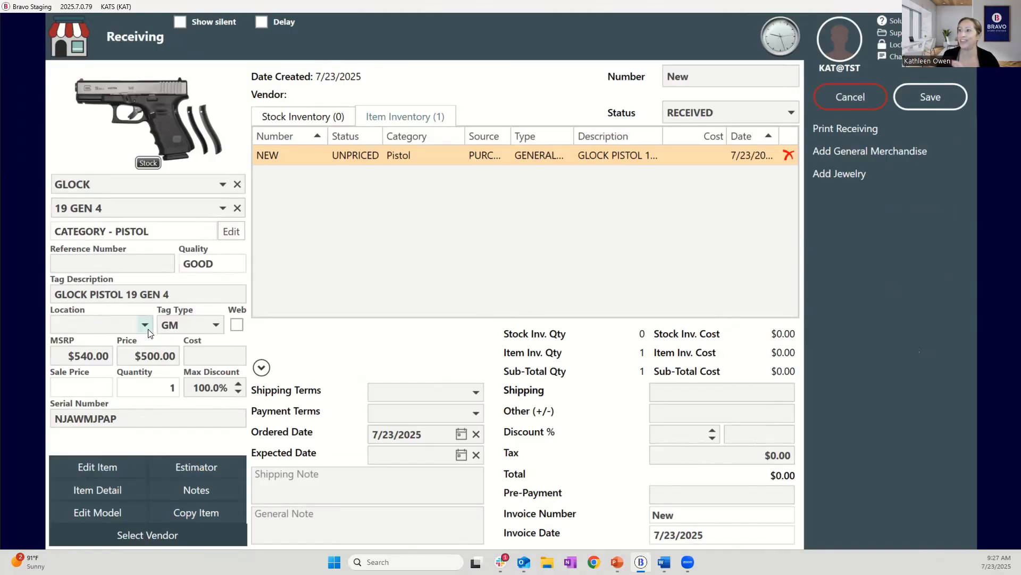
- Set the Glock pistol's location to GUNCASE and its cost to $300.00
left_click(145, 325)
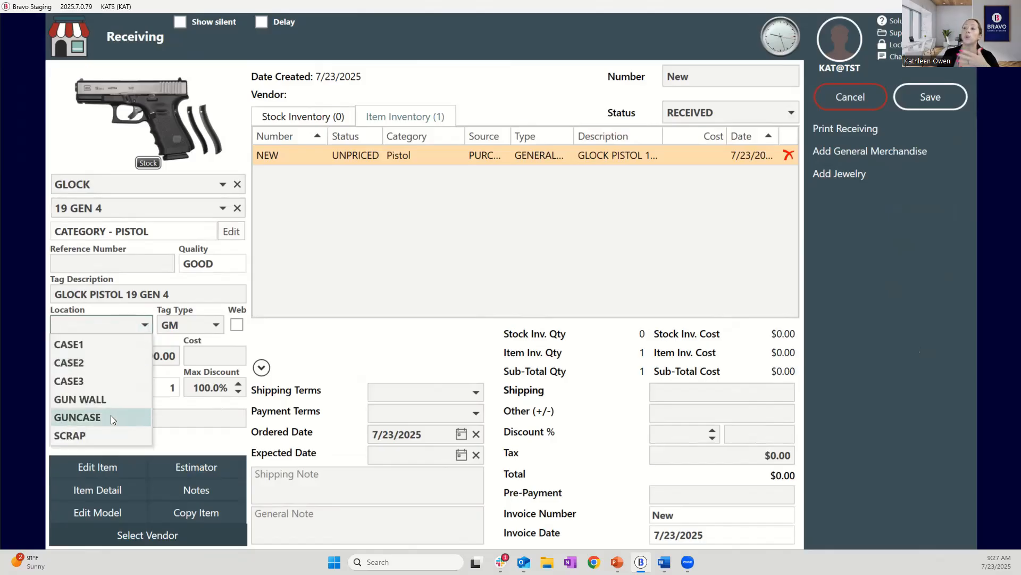
left_click(201, 356)
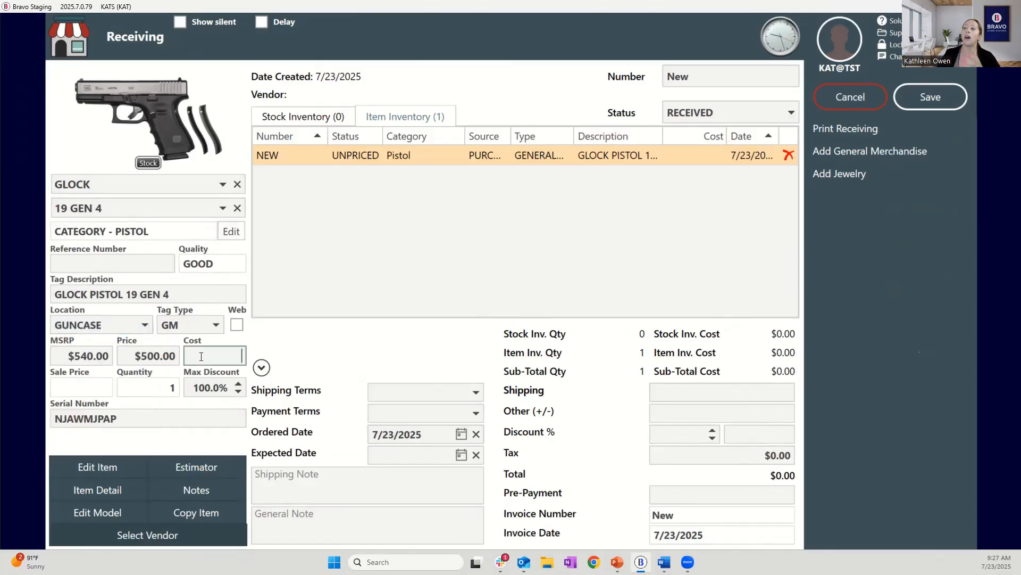
type("300")
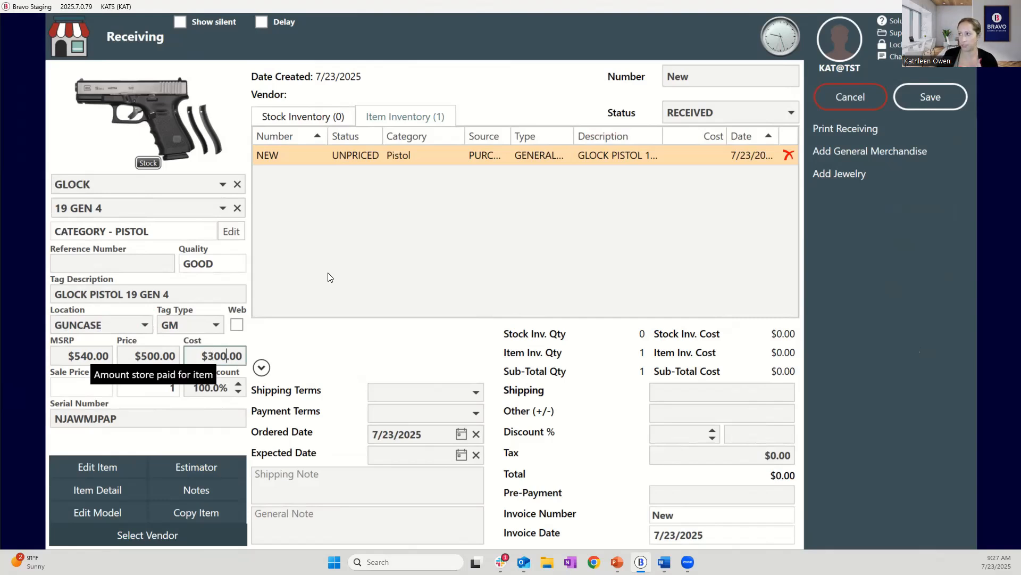
- Copy the Glock pistol within the receiving and give the copy the serial number SJNAKOWMA;
left_click(208, 514)
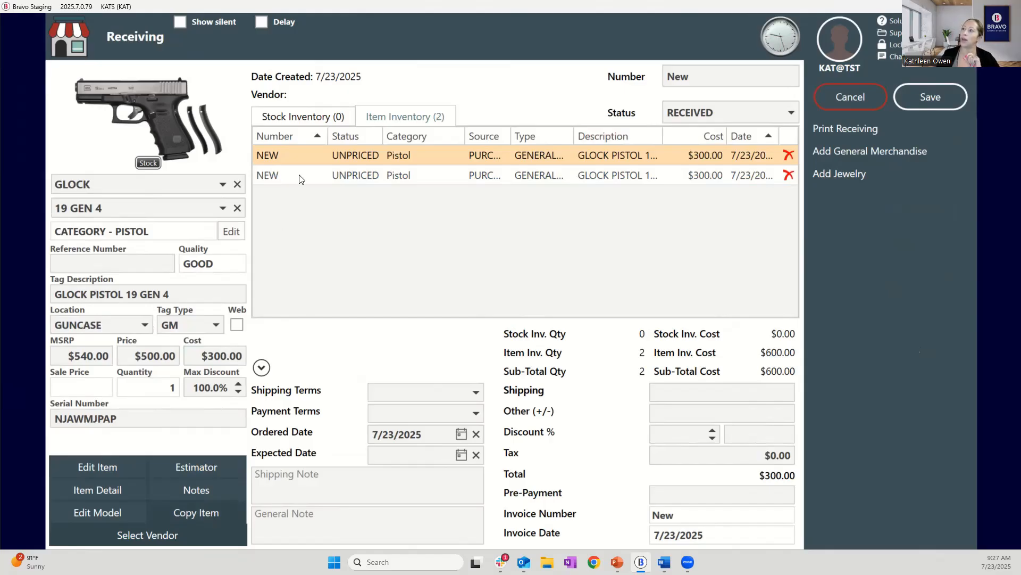
left_click(332, 177)
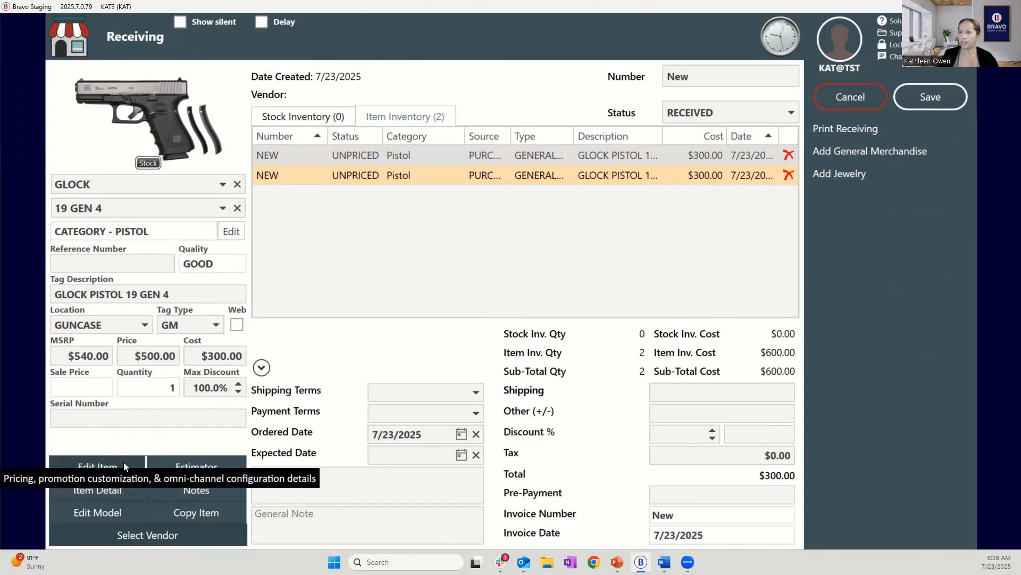
left_click(140, 416)
type("SJNAKOWMA;")
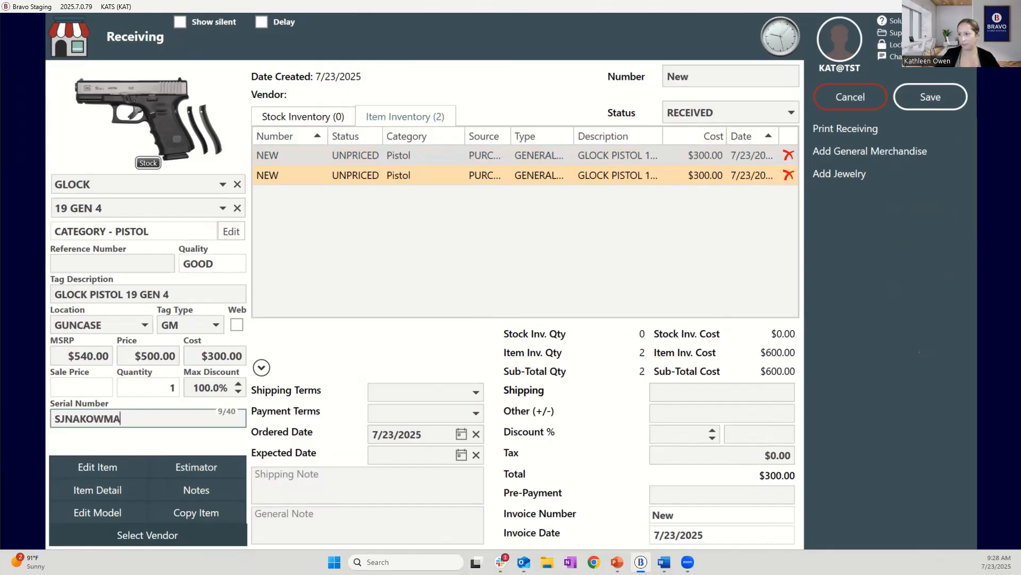
- Edit the copied Glock pistol's details, reselect 9mm Luger (9x19) as its caliber, and return to the receiving
left_click(84, 469)
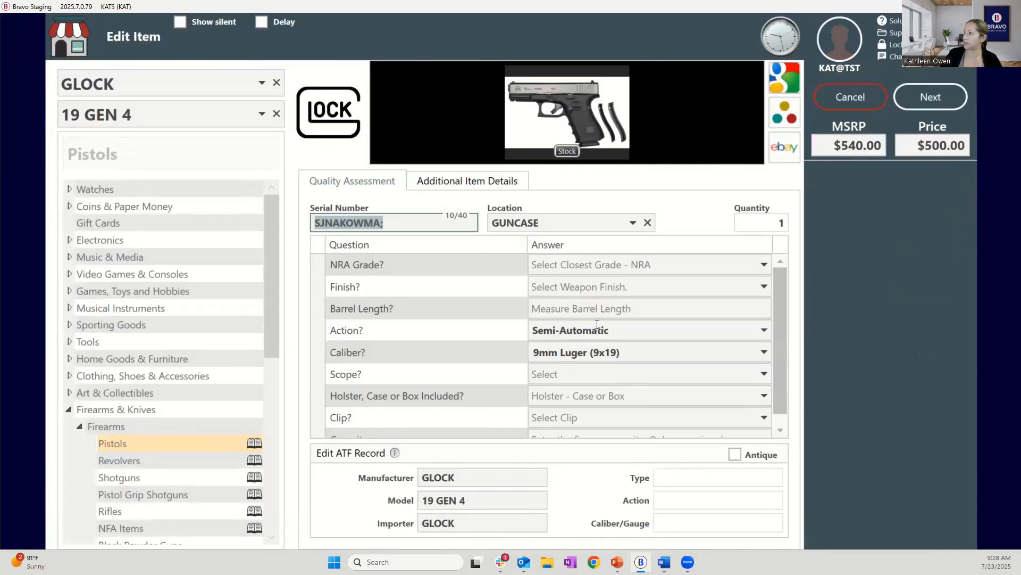
left_click(623, 332)
left_click(617, 351)
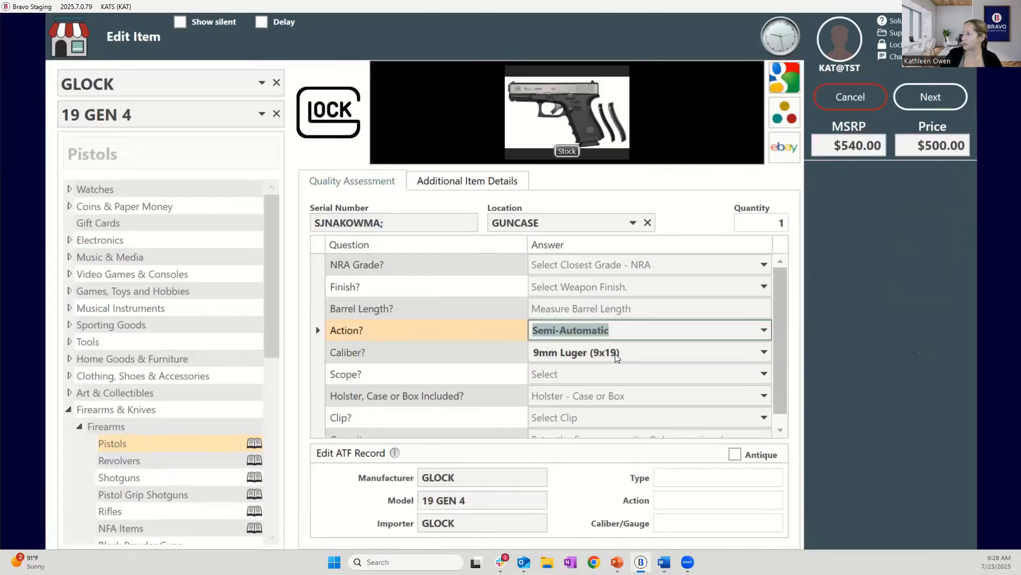
left_click(614, 352)
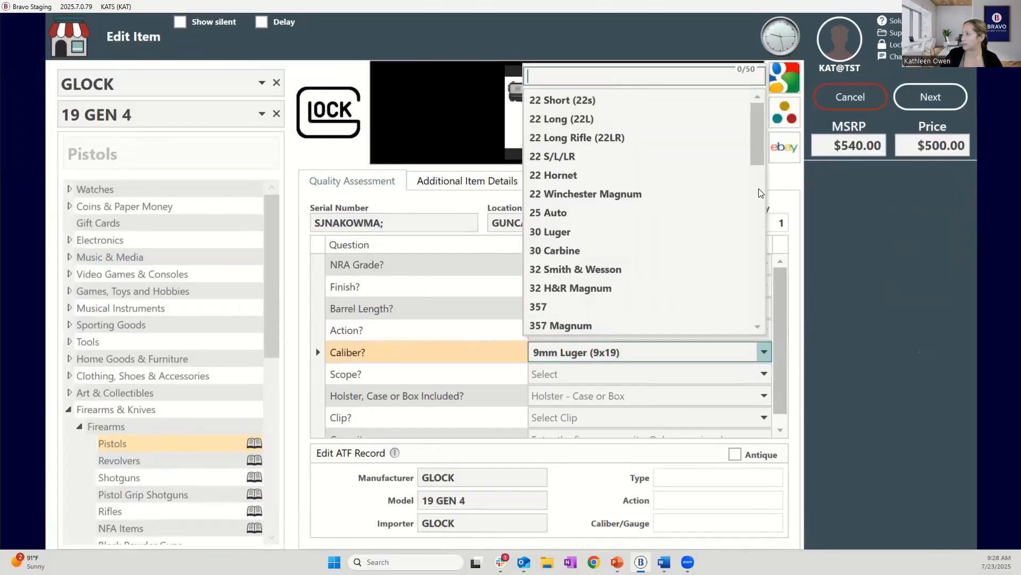
left_click_drag(759, 159, 753, 320)
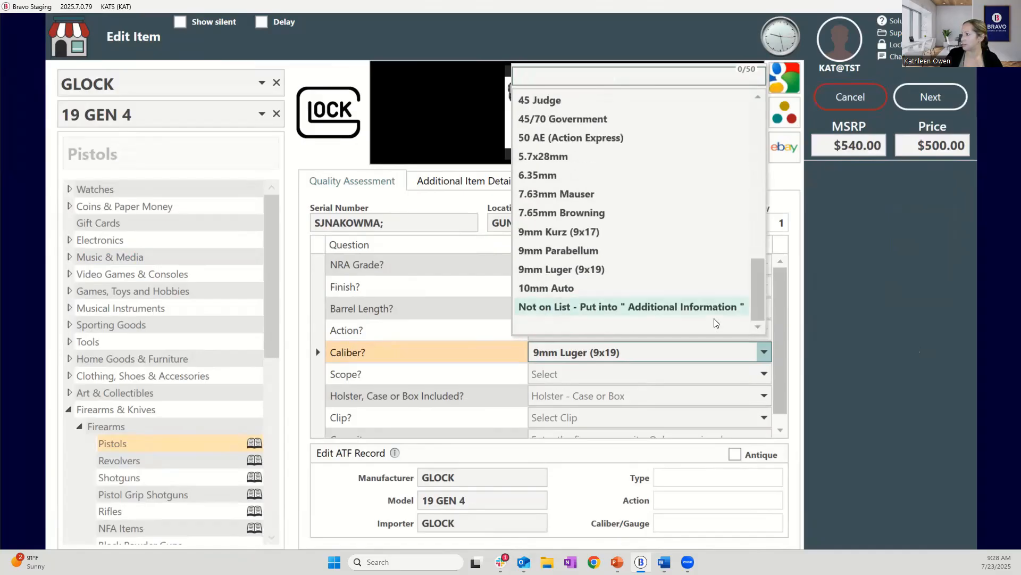
left_click(591, 270)
left_click(929, 103)
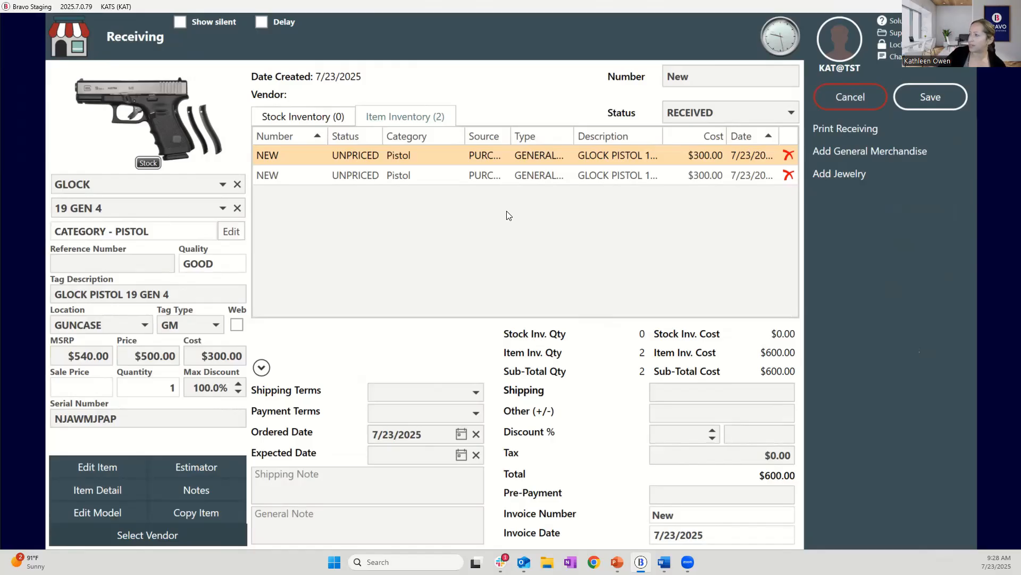
- Add a jewelry item to the receiving and estimate it as 15.00 g of 14K - .585 yellow gold
left_click(825, 174)
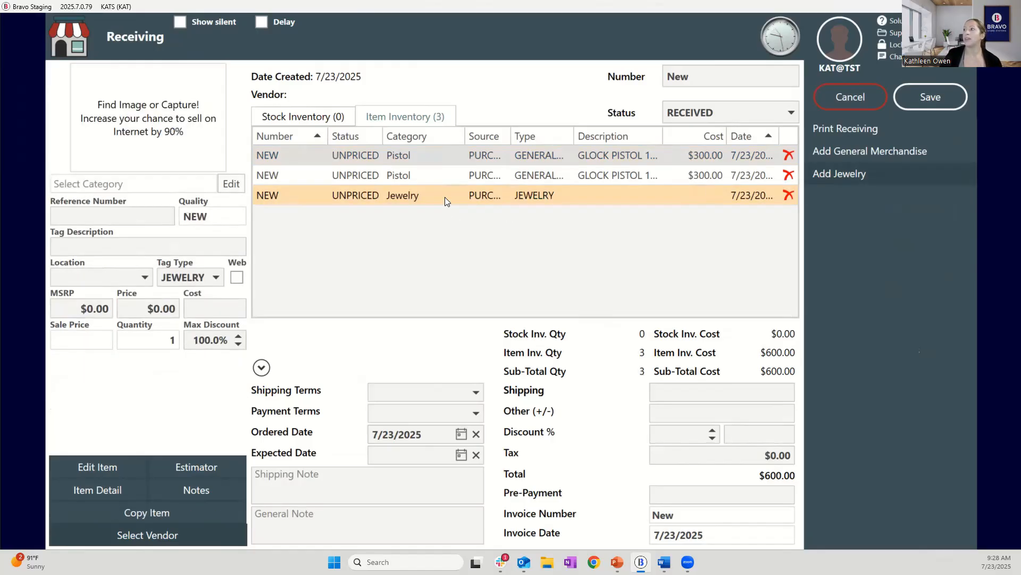
left_click(196, 468)
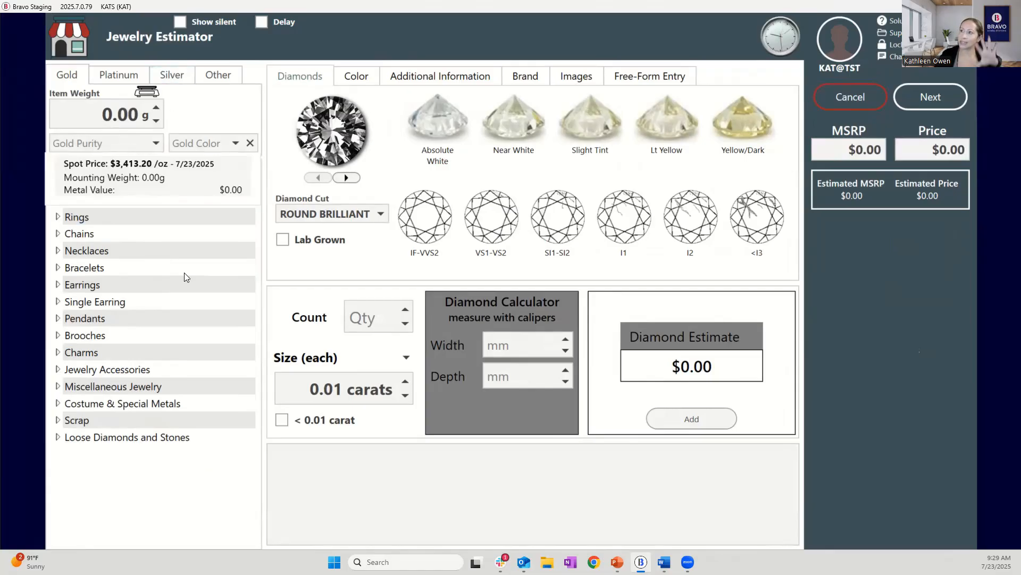
left_click(129, 116)
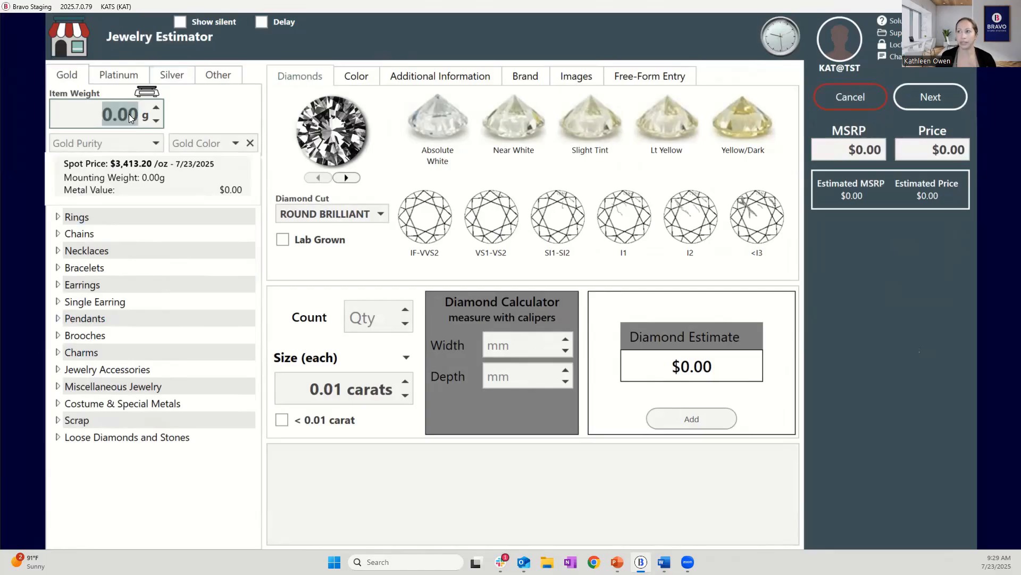
type("1")
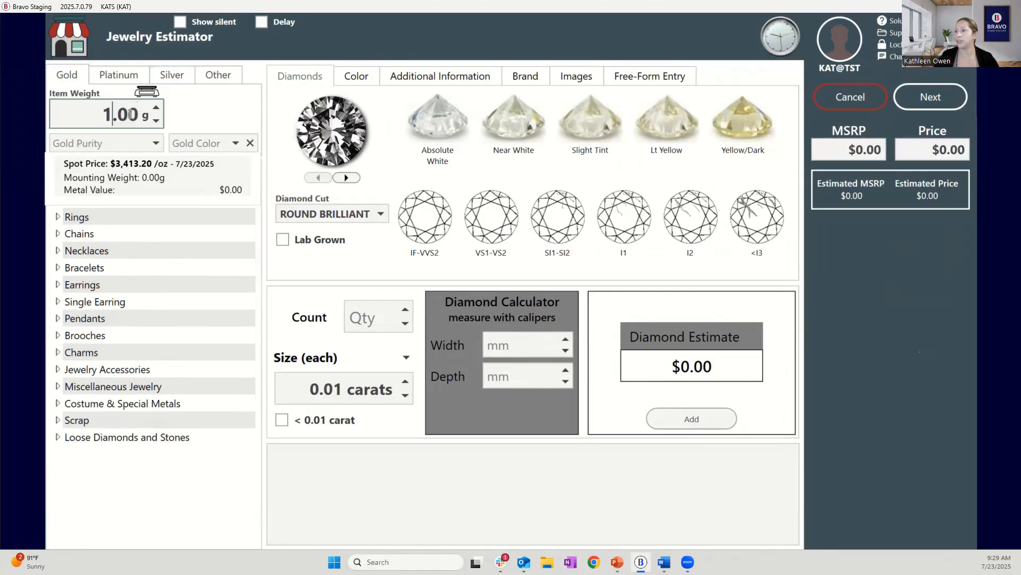
type("5")
key("Tab")
key("Down")
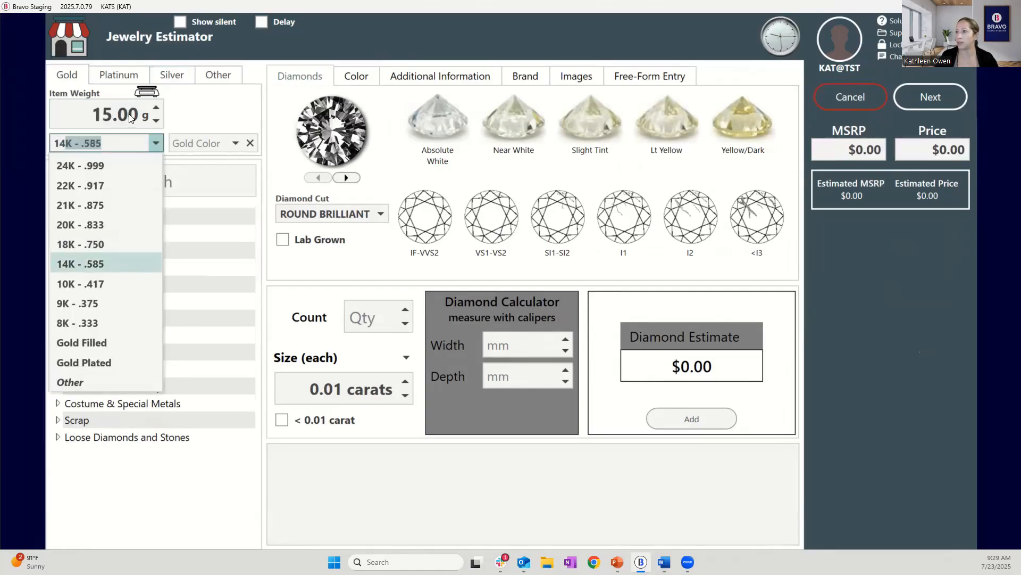
key("Tab")
key("Down")
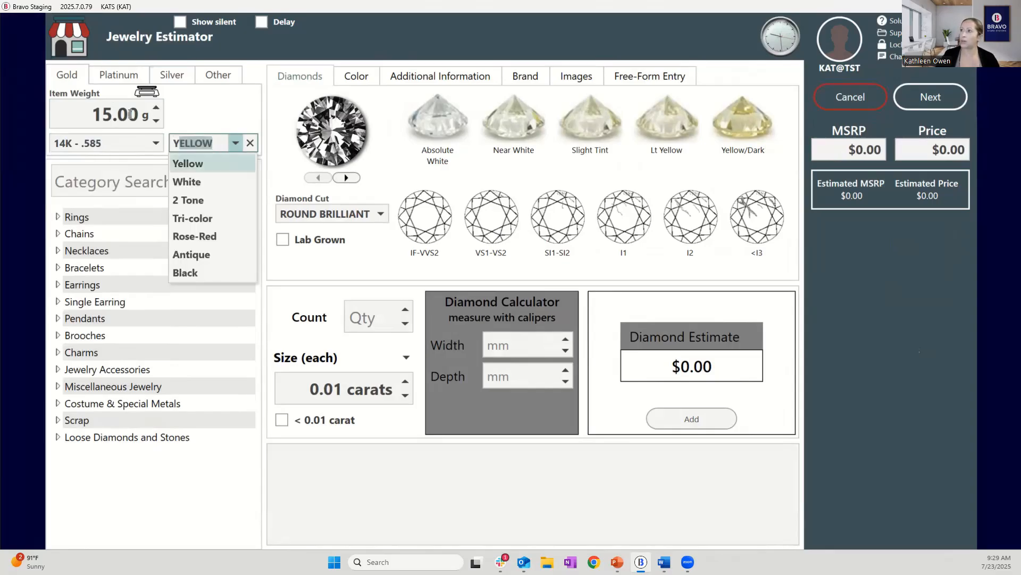
key("Tab")
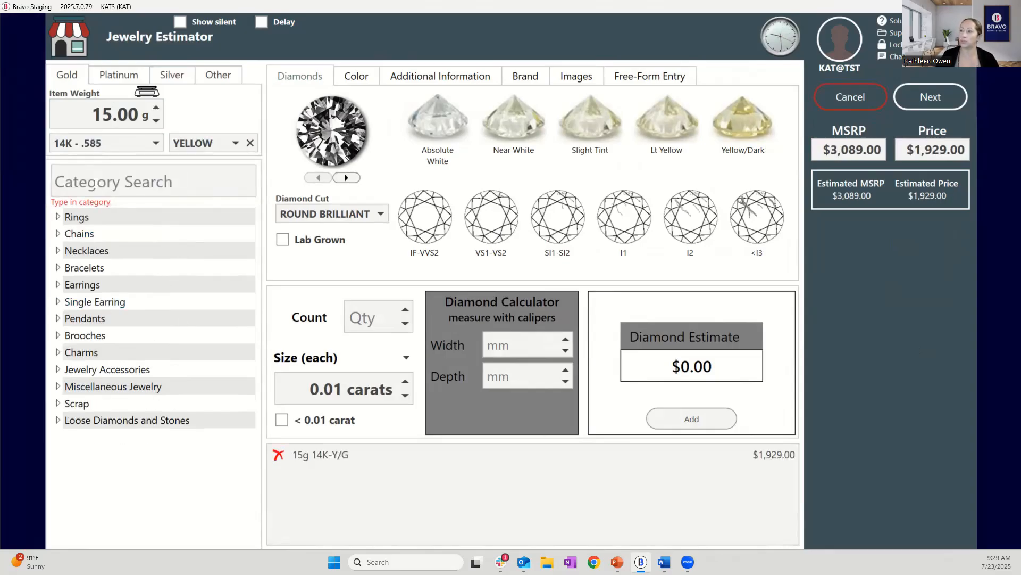
- Categorize the jewelry item under Gold Cuban Chains, with a length of 20.0" and the location CASE1
left_click(95, 183)
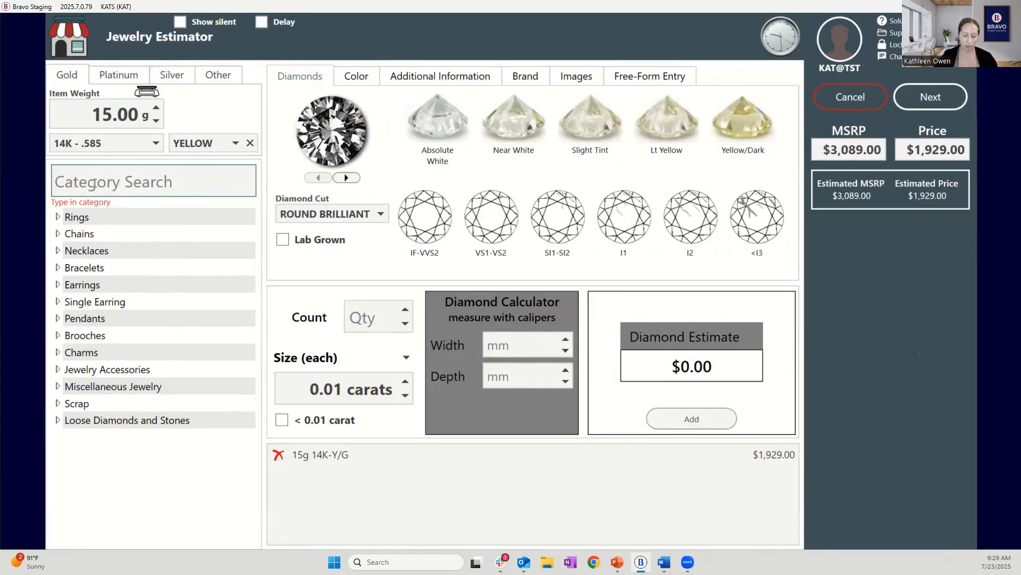
type("CUBAN")
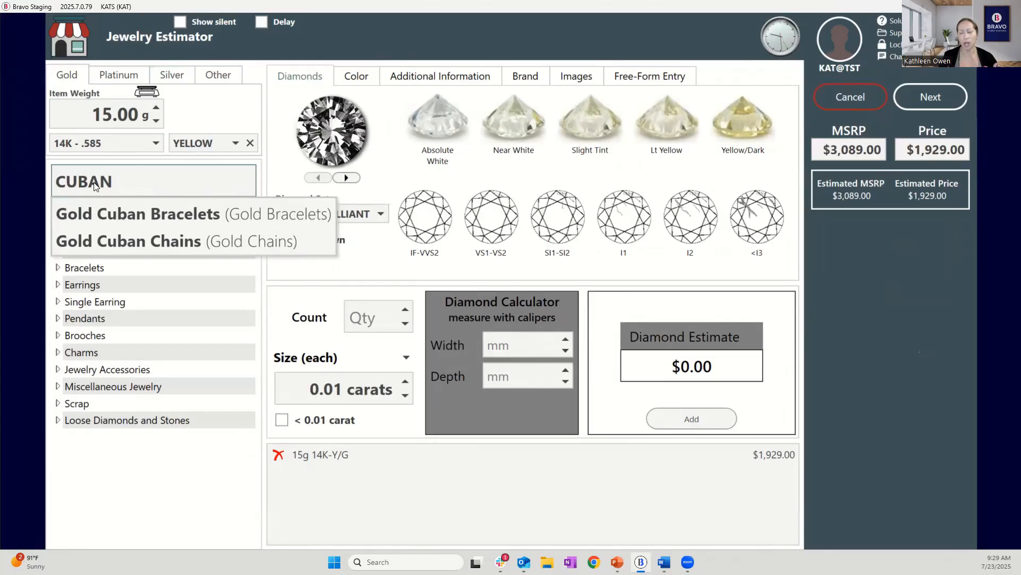
left_click(133, 246)
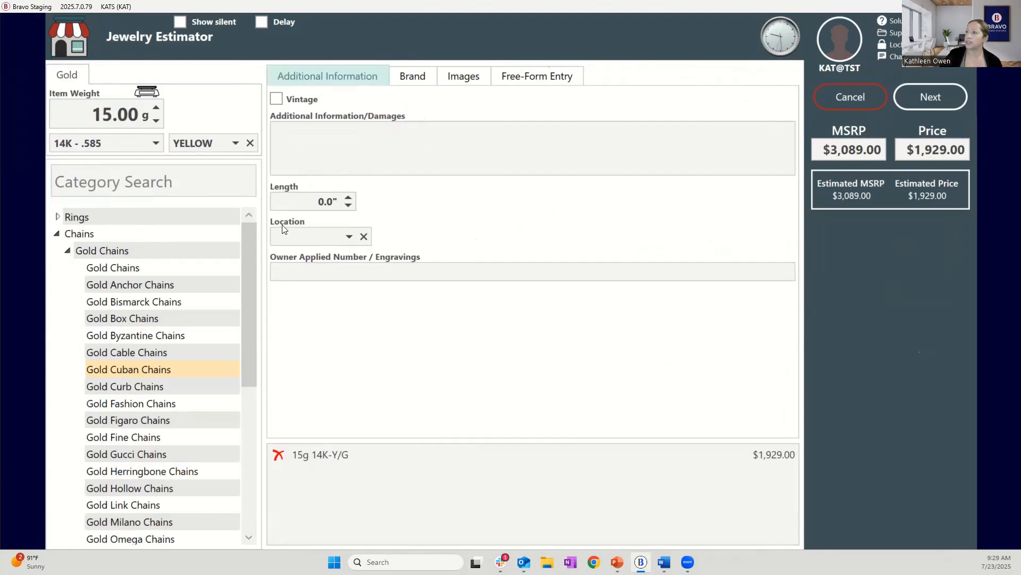
left_click(294, 202)
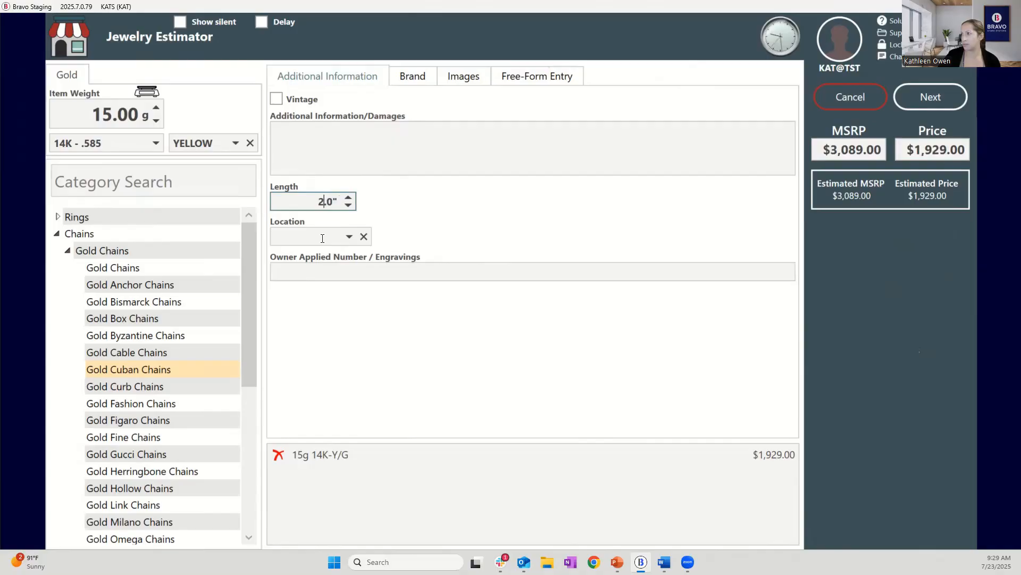
type("20")
left_click(323, 238)
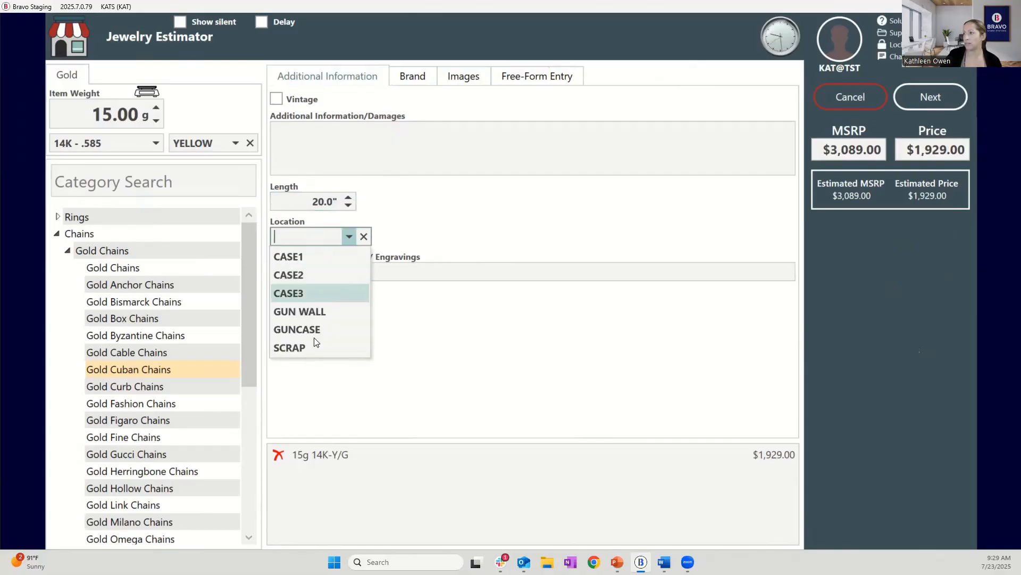
left_click(319, 256)
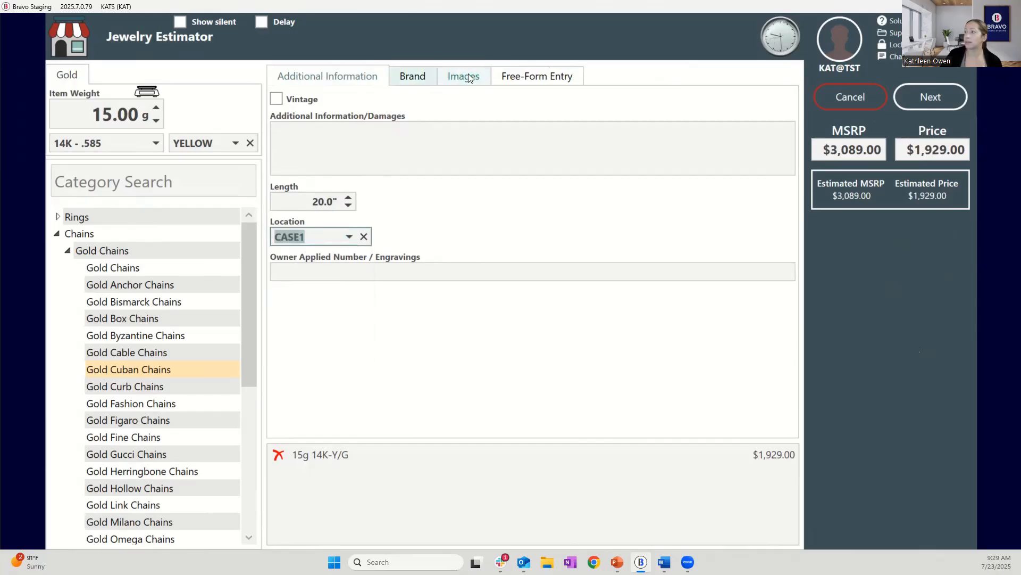
- Auto-generate the Cuban chain's descriptions, and complete its estimate with a price of $1,900.00
left_click(513, 82)
left_click(719, 107)
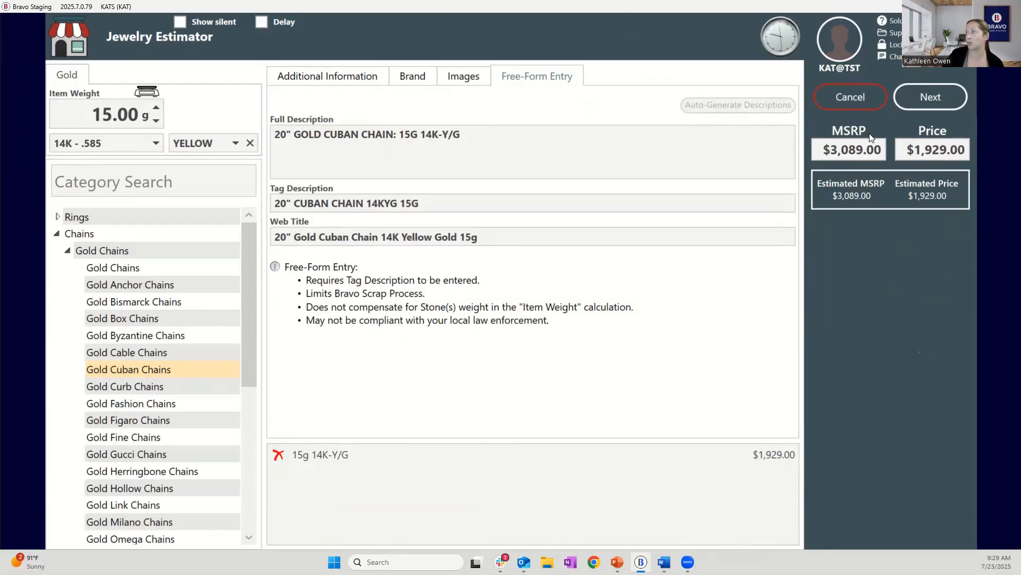
left_click(936, 150)
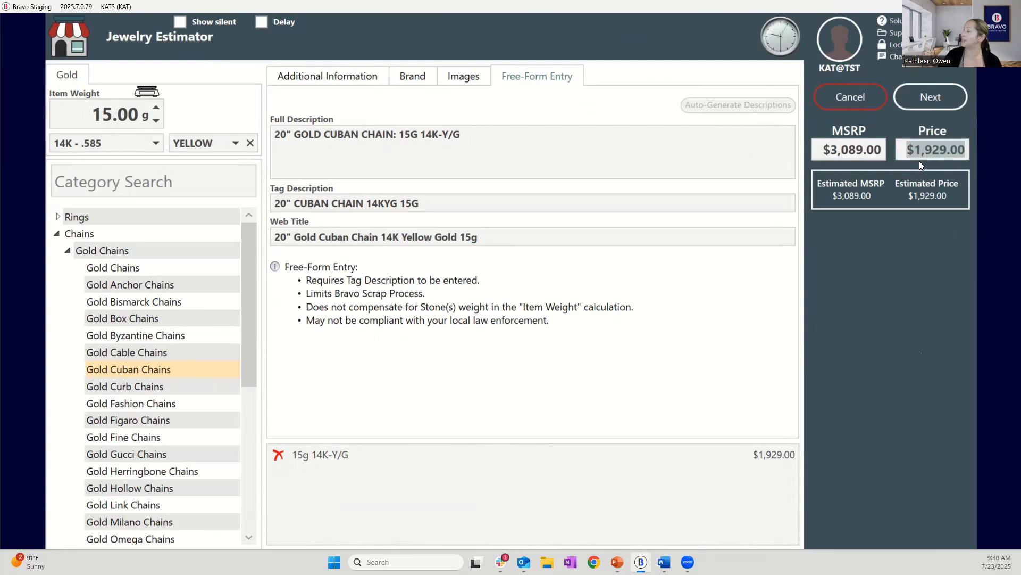
type("1,9")
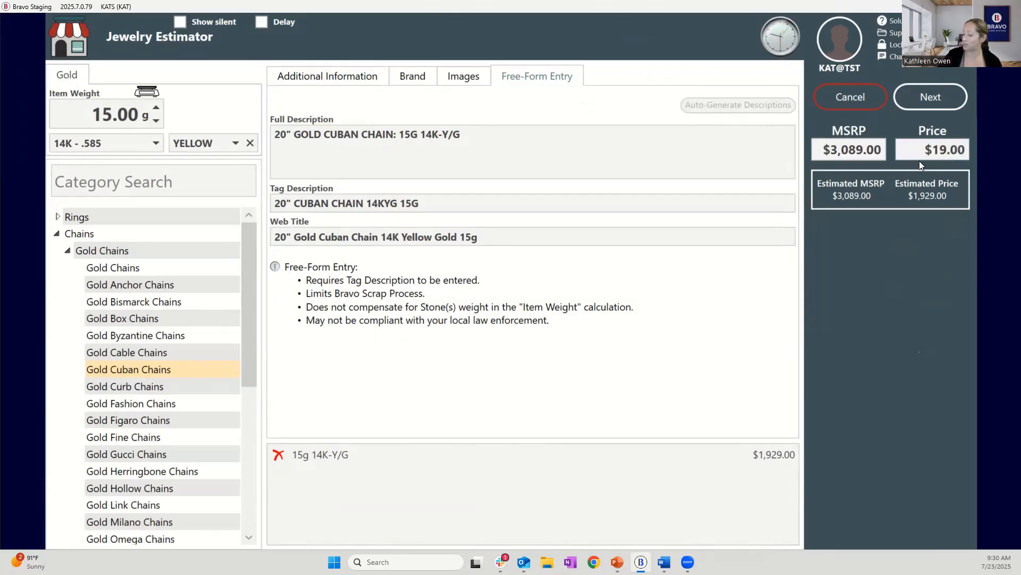
type("00")
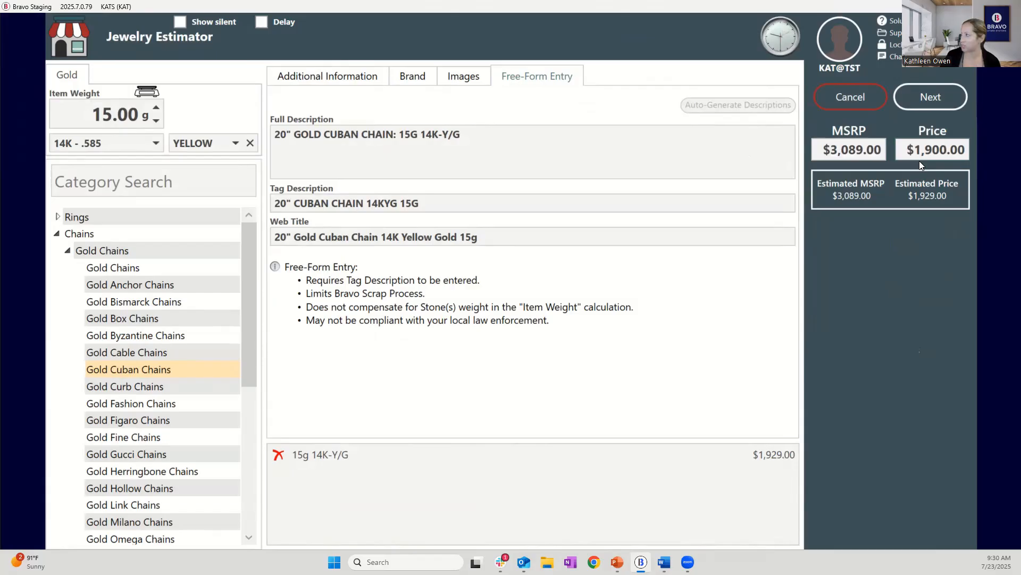
left_click(930, 96)
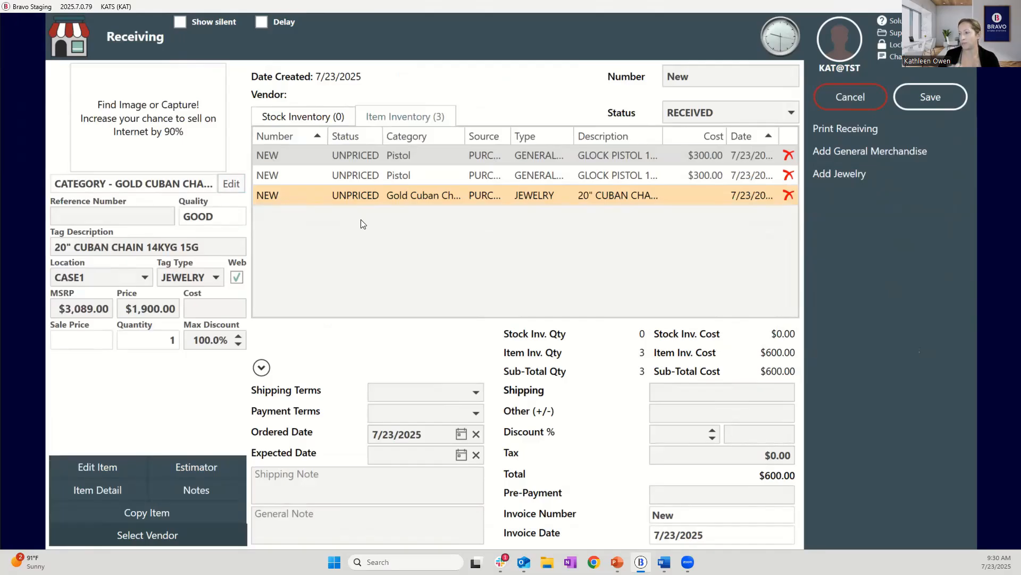
- Set the Cuban chain's cost to $1,500.00 in the receiving
left_click(217, 309)
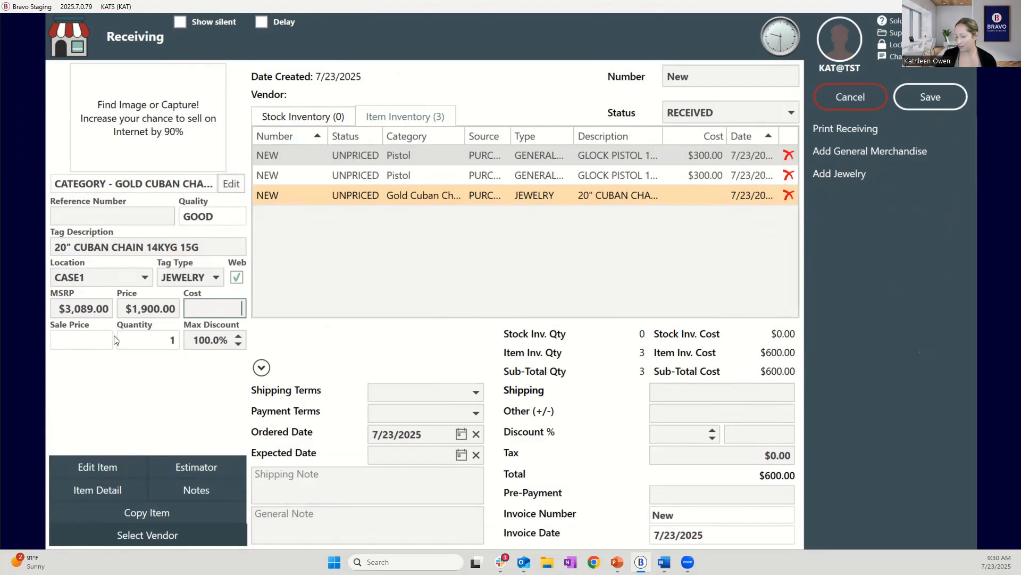
type("1500")
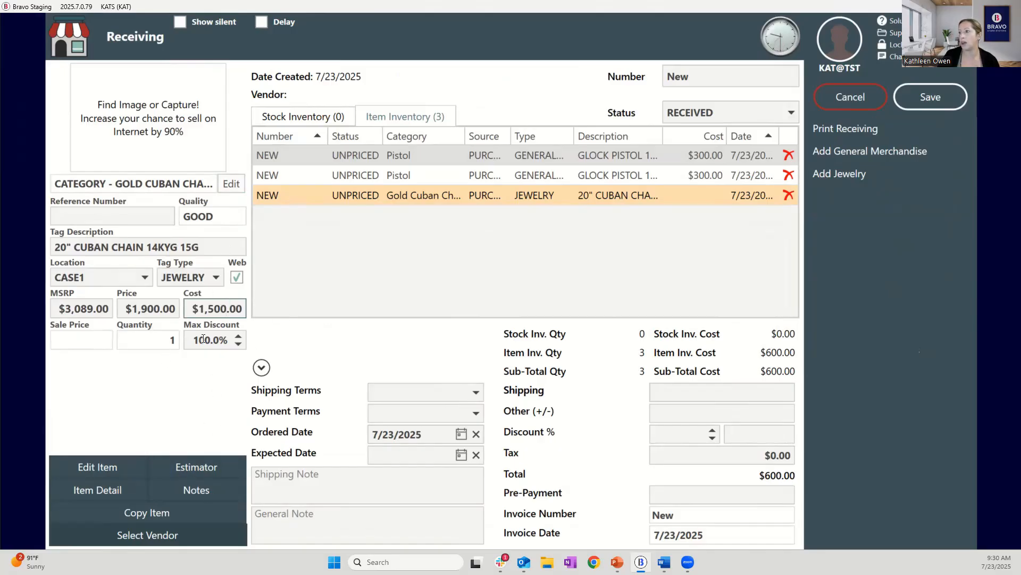
key("Tab")
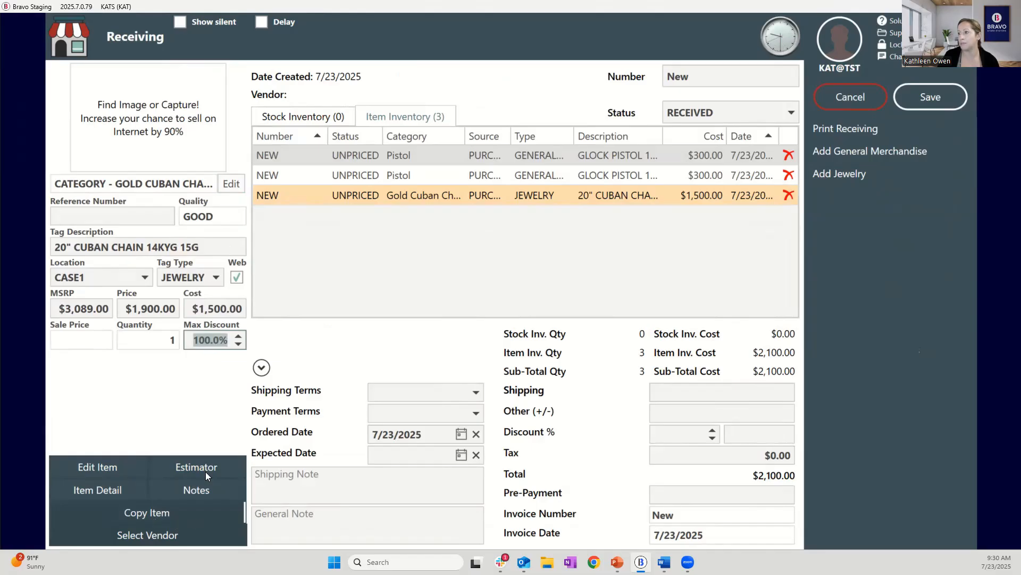
- Make 6 copies of the Cuban chain in the receiving with Copy Multiple
right_click(398, 195)
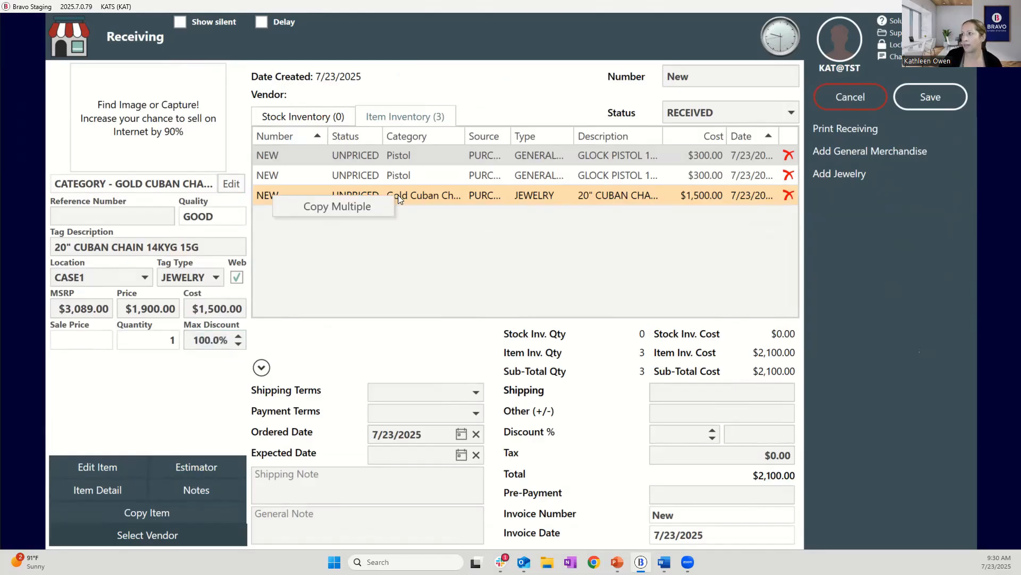
left_click(362, 204)
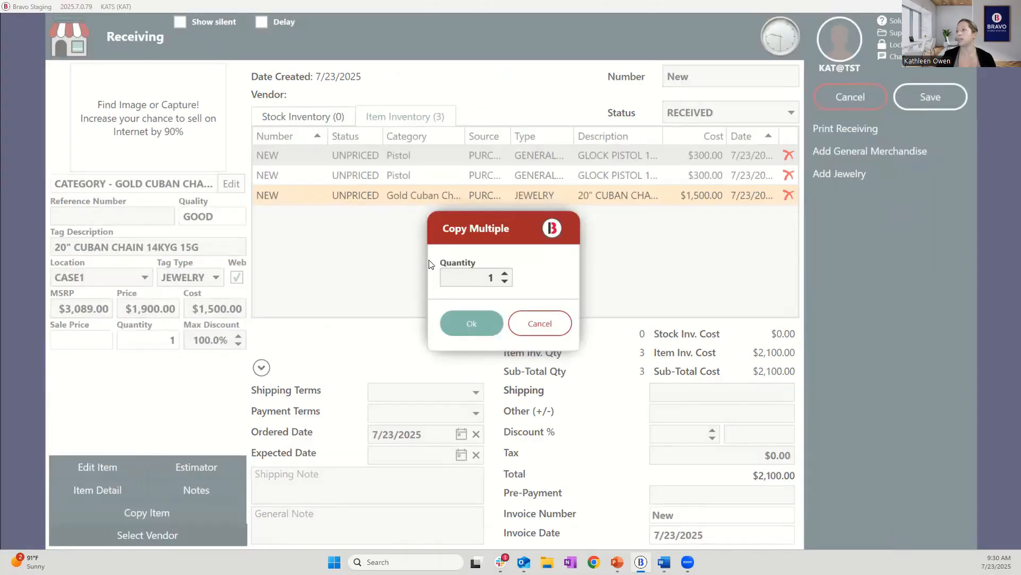
left_click(479, 276)
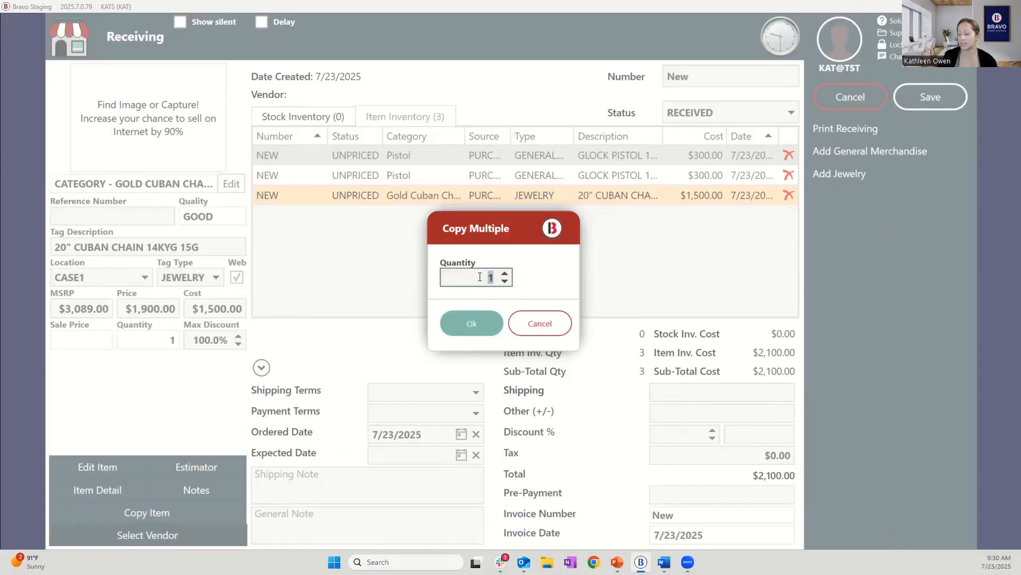
type("6")
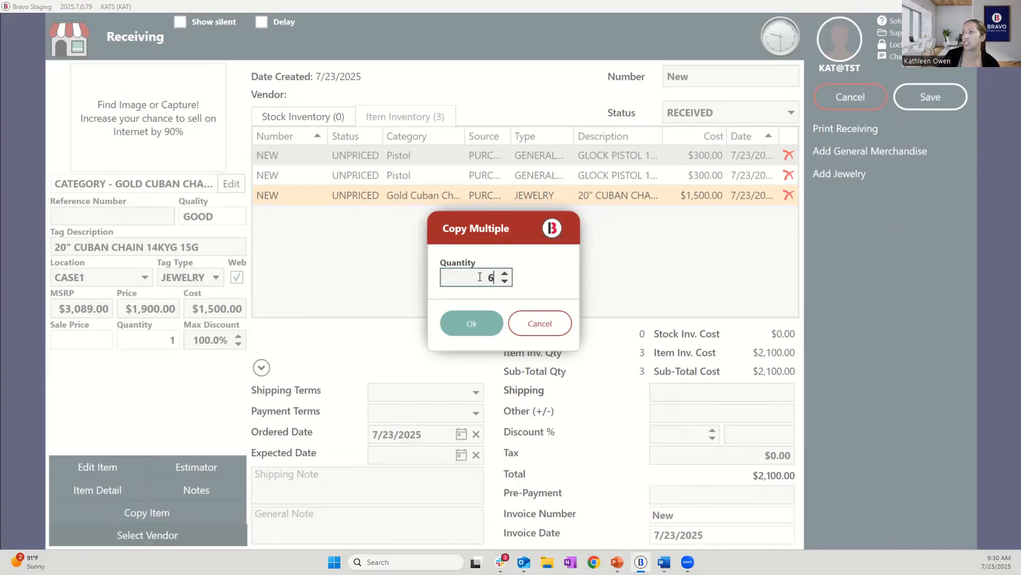
left_click(487, 325)
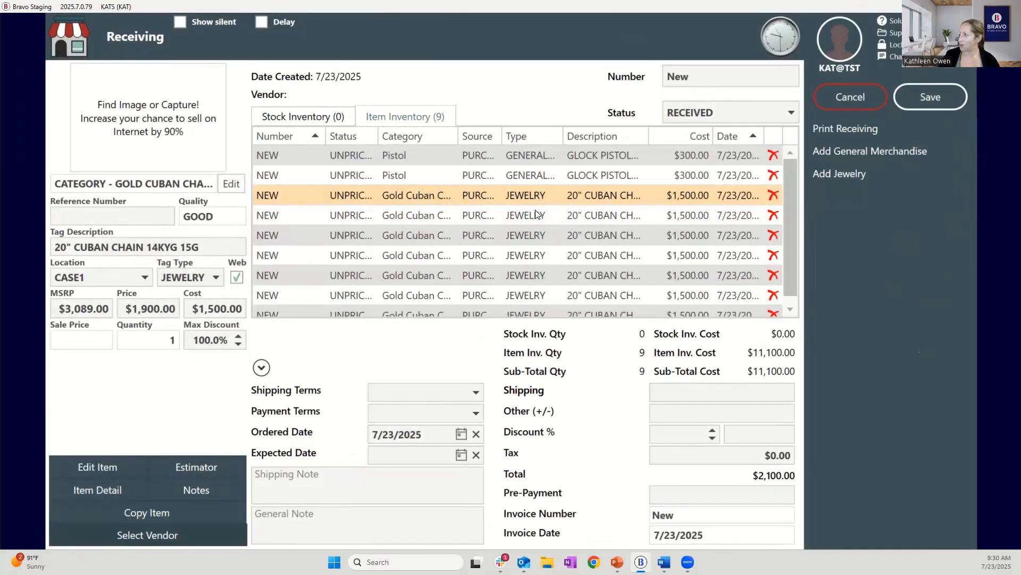
- Review the pistols and the copied Cuban chains in the receiving's item inventory
left_click(536, 155)
left_click(534, 172)
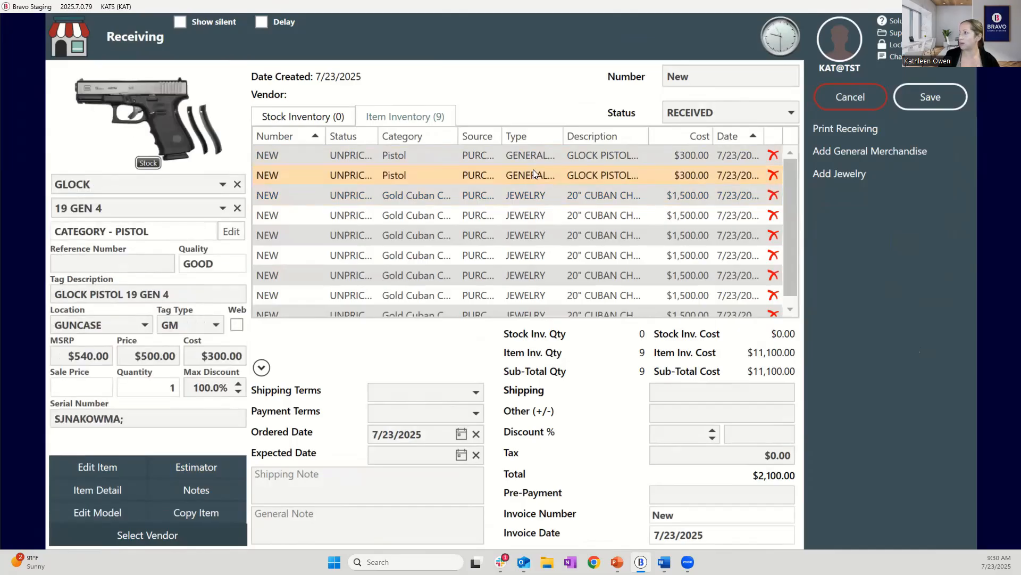
left_click(514, 196)
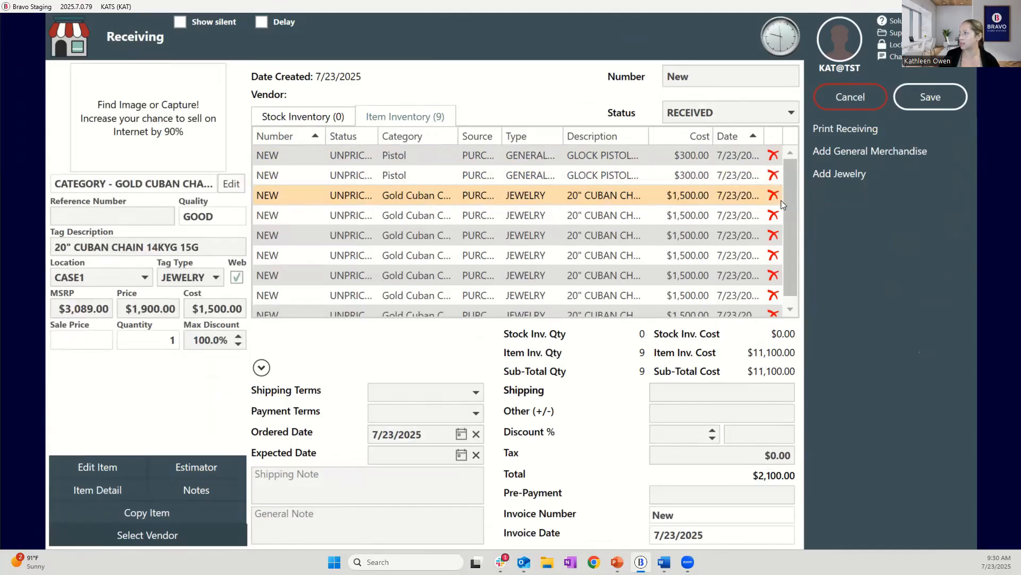
left_click_drag(789, 207, 788, 225)
left_click(525, 304)
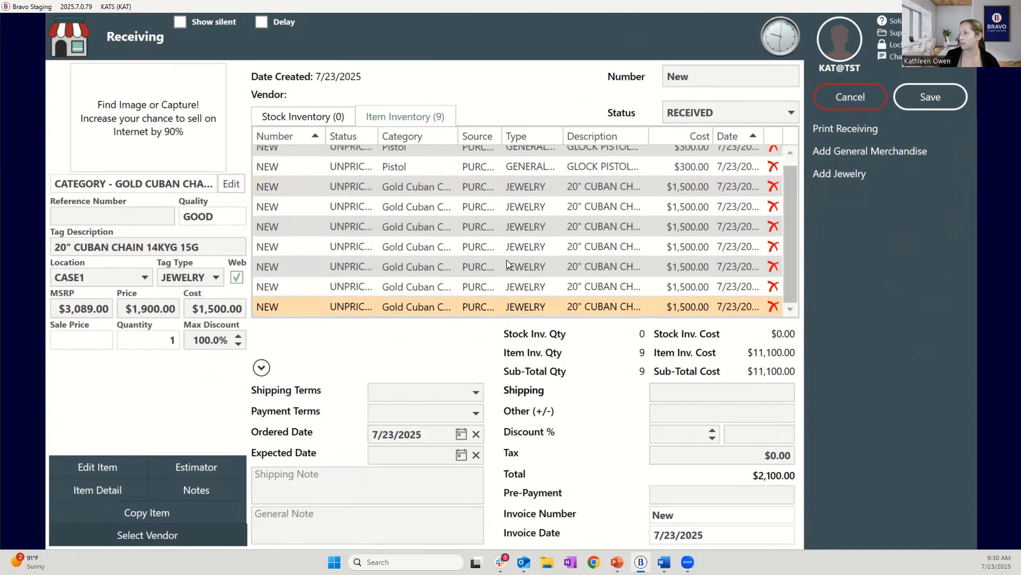
left_click(495, 203)
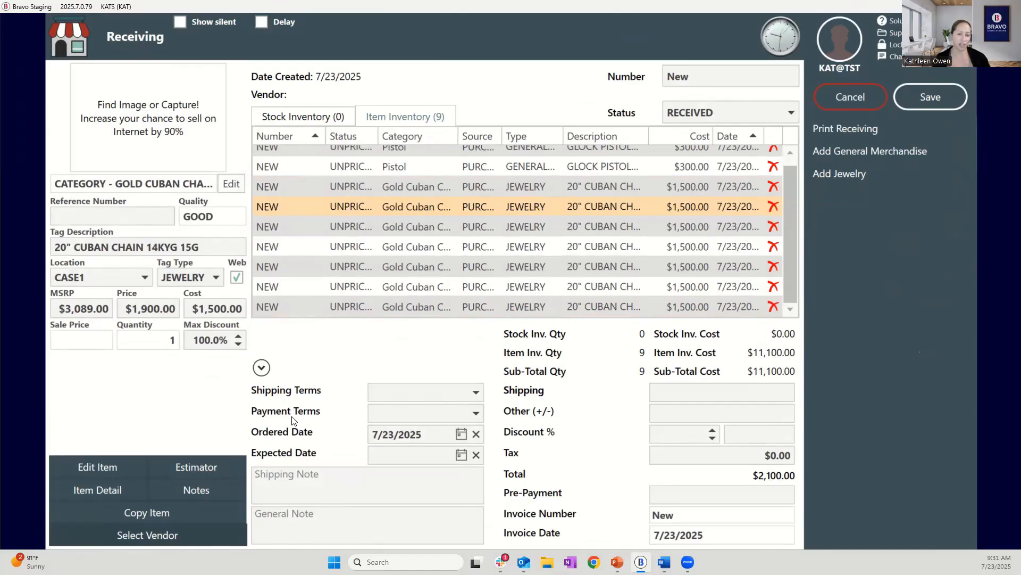
- Assign the existing vendor ACME to the receiving and save it
left_click(181, 539)
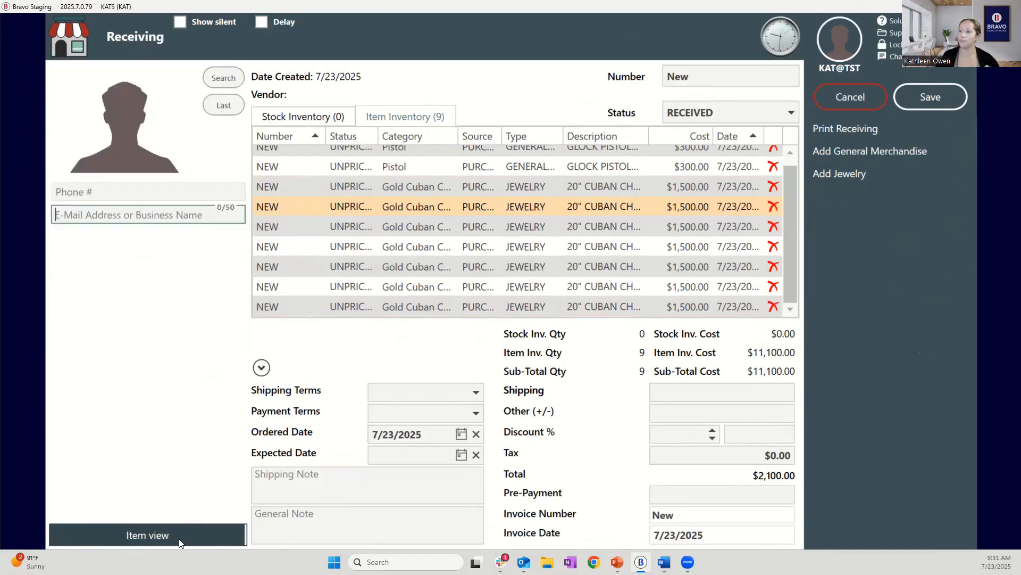
type("ACME")
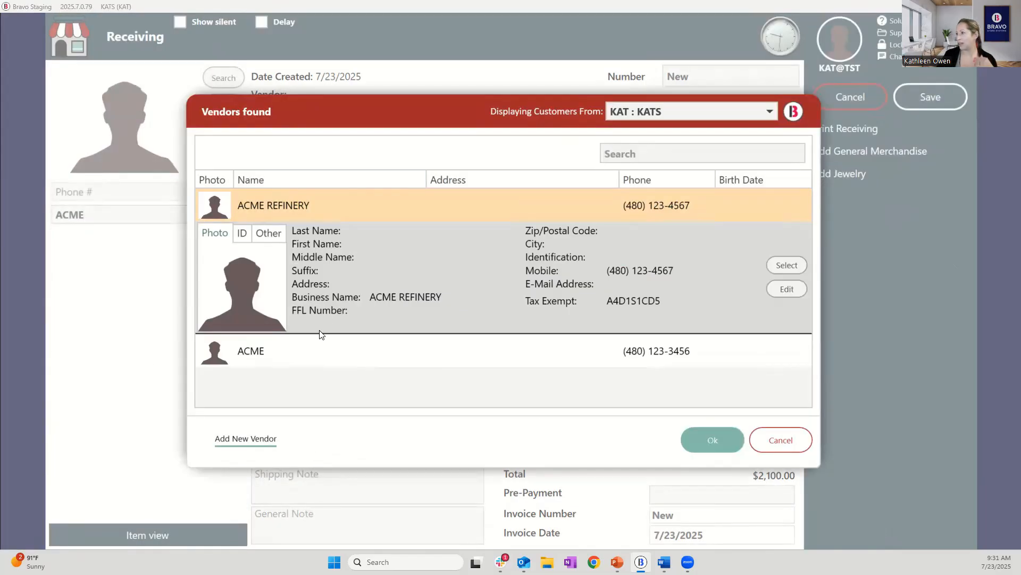
left_click(336, 359)
left_click(779, 301)
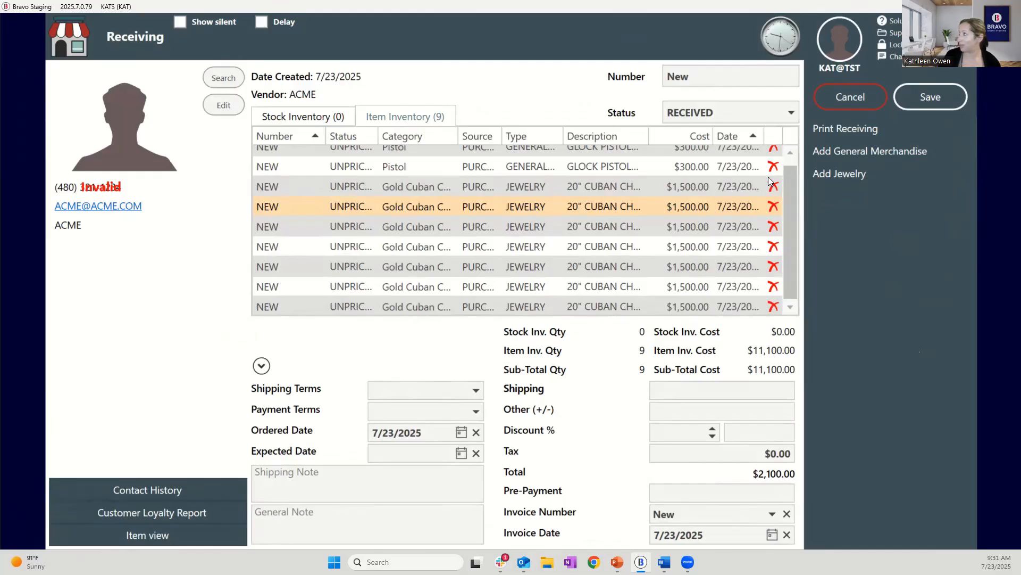
left_click(951, 97)
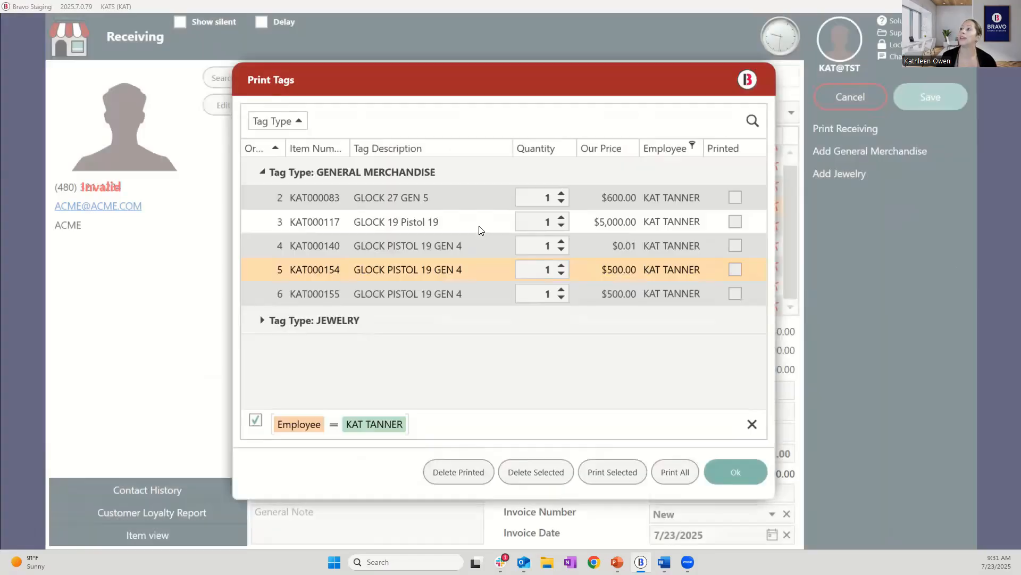
- Print the tags of the three GLOCK PISTOL 19 GEN 4 items and clear them from the tag list
left_click(381, 197)
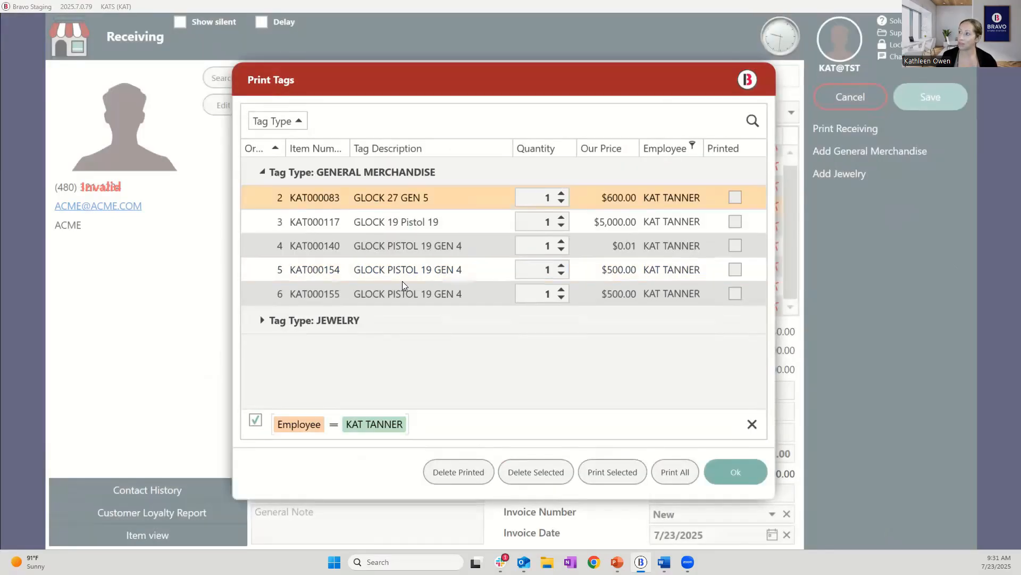
left_click(446, 249)
left_click(441, 290, "shift")
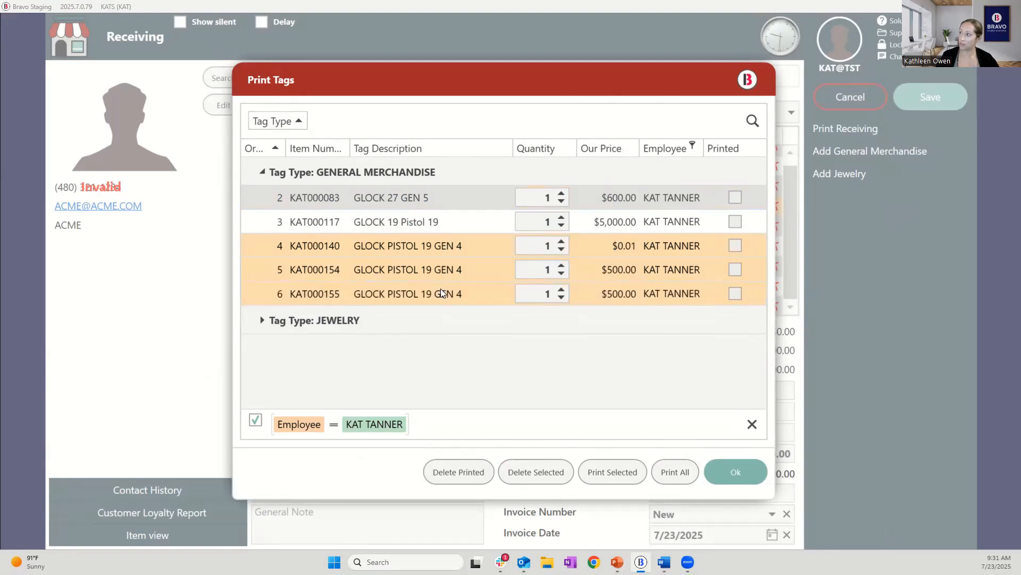
left_click(614, 474)
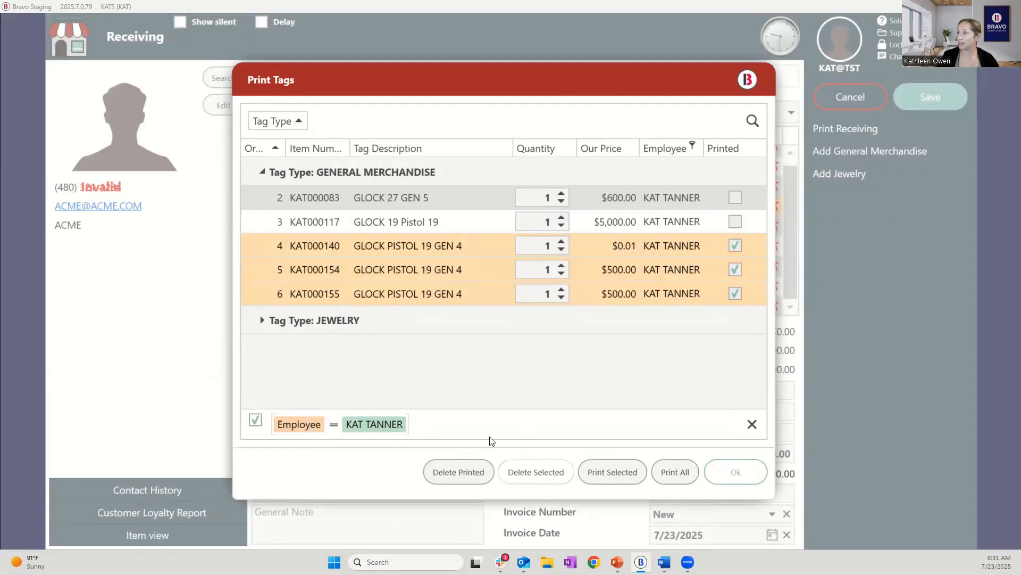
- Print the seven 20" CUBAN CHAIN 14KYG 15G jewelry tags, clear them from the tag list, and finish tag printing
left_click(264, 249)
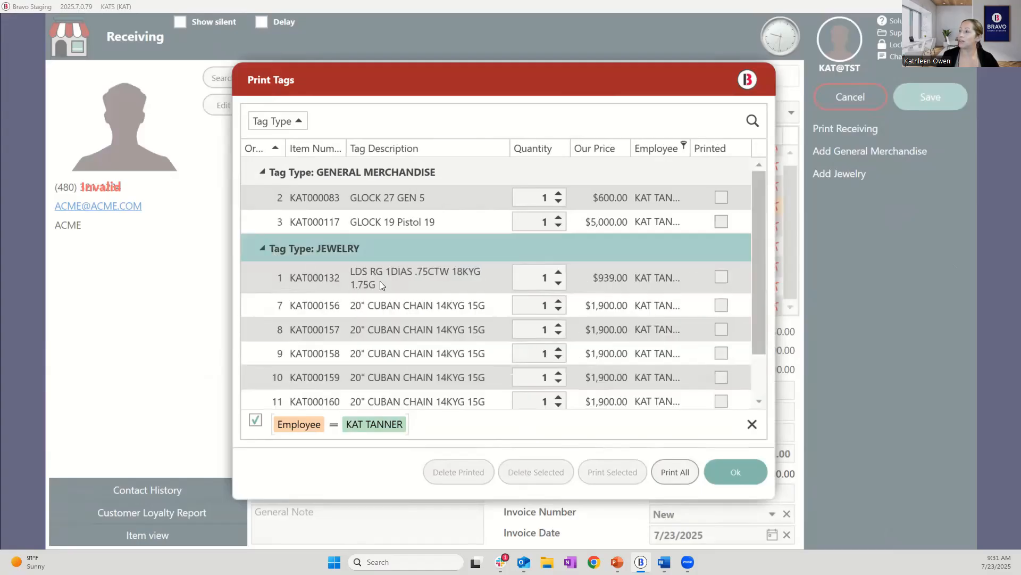
left_click(398, 312)
scroll(412, 318, "down", 1)
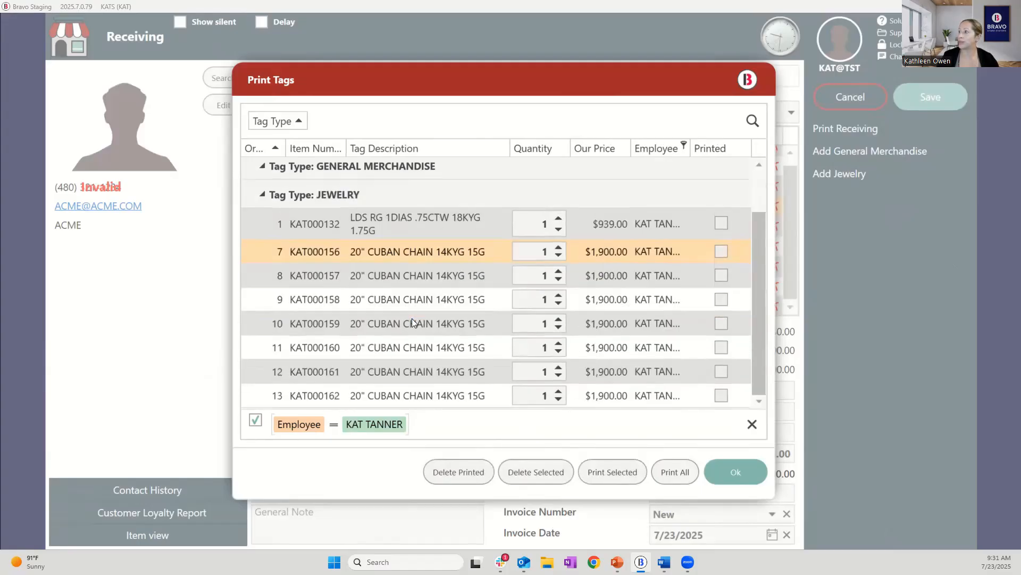
left_click(423, 395, "shift")
left_click(612, 471)
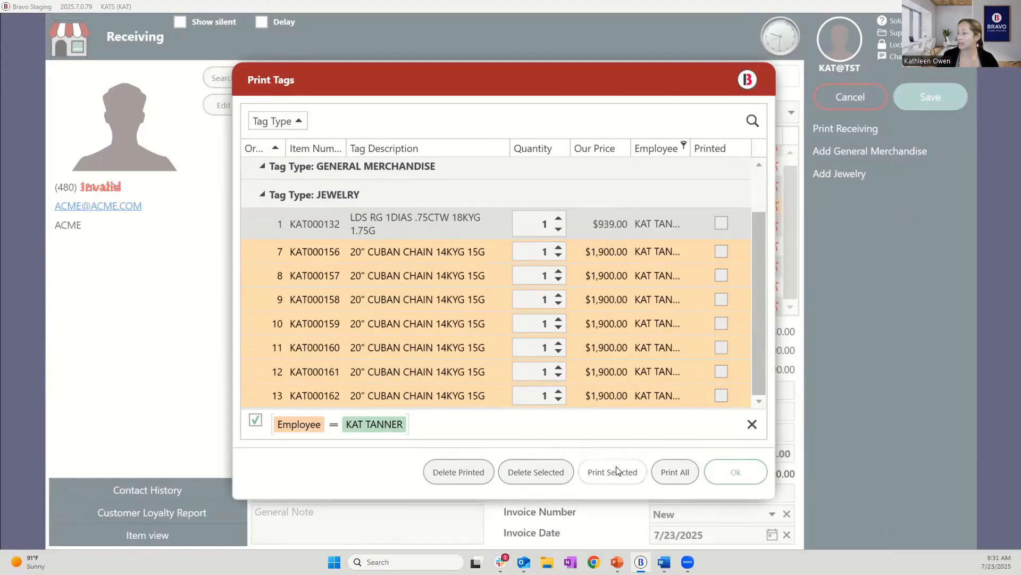
left_click(609, 321)
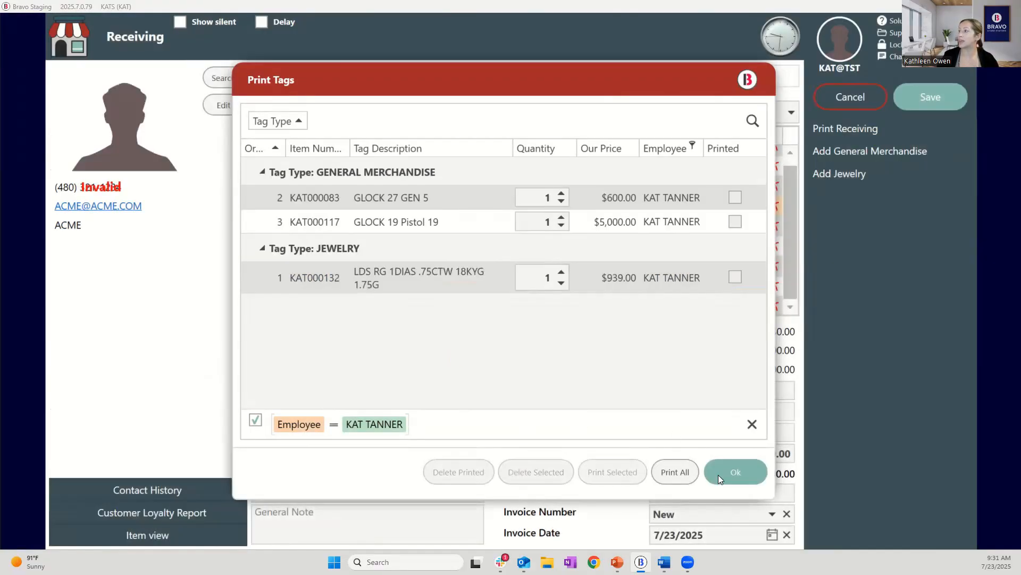
left_click(720, 474)
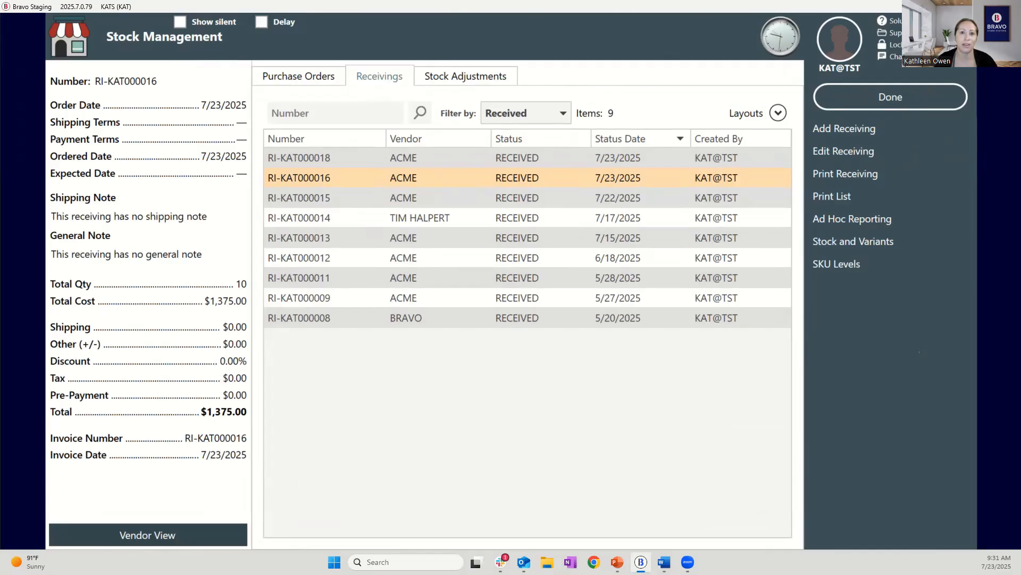
key("alt+Tab")
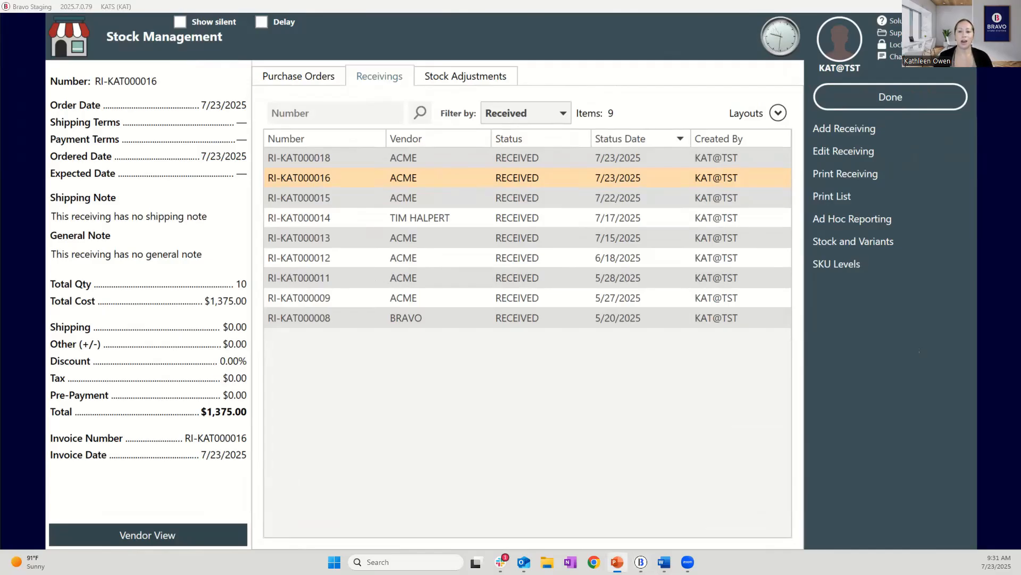
key("Right")
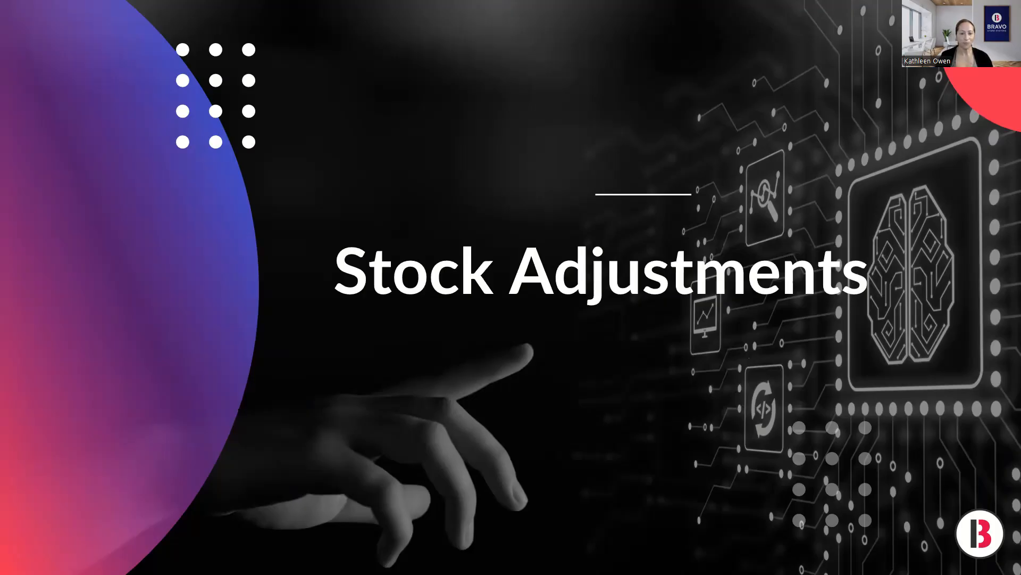
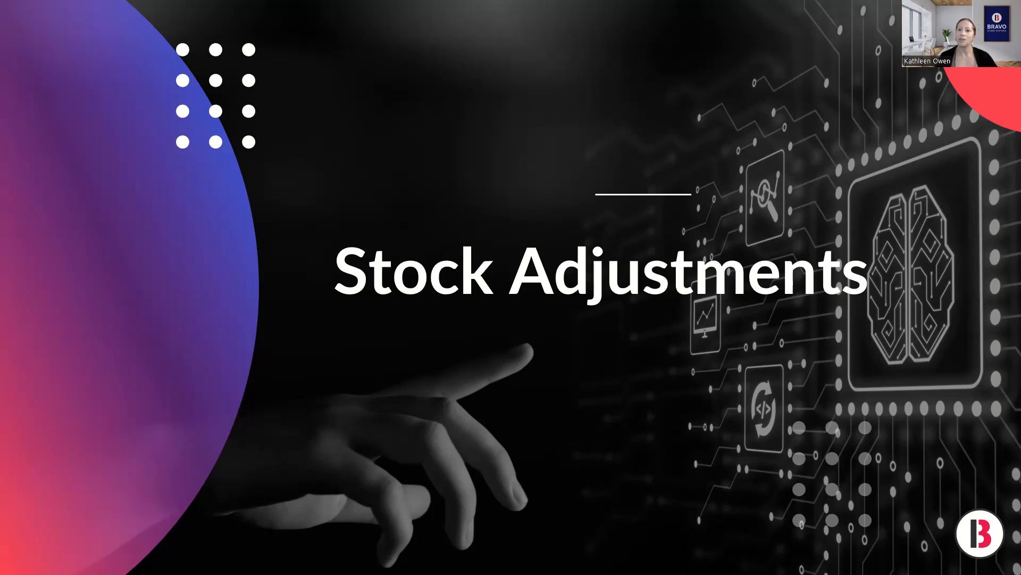
key("Escape")
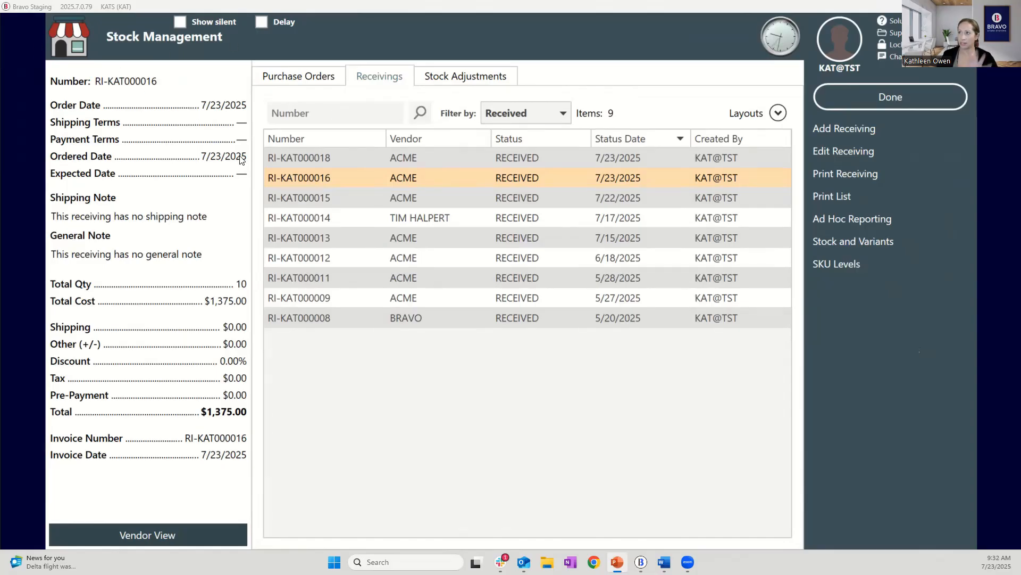
left_click(446, 76)
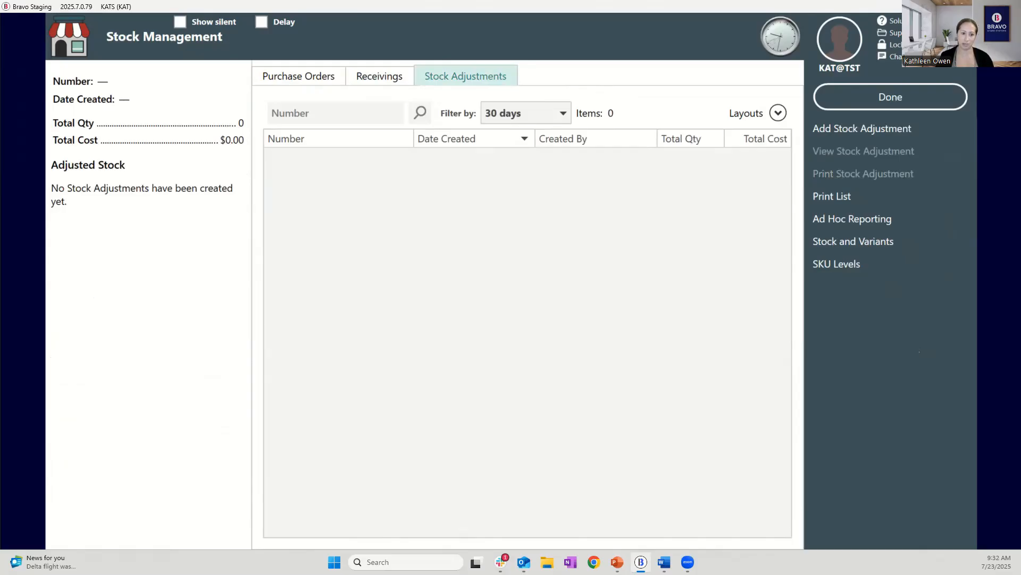
left_click(844, 134)
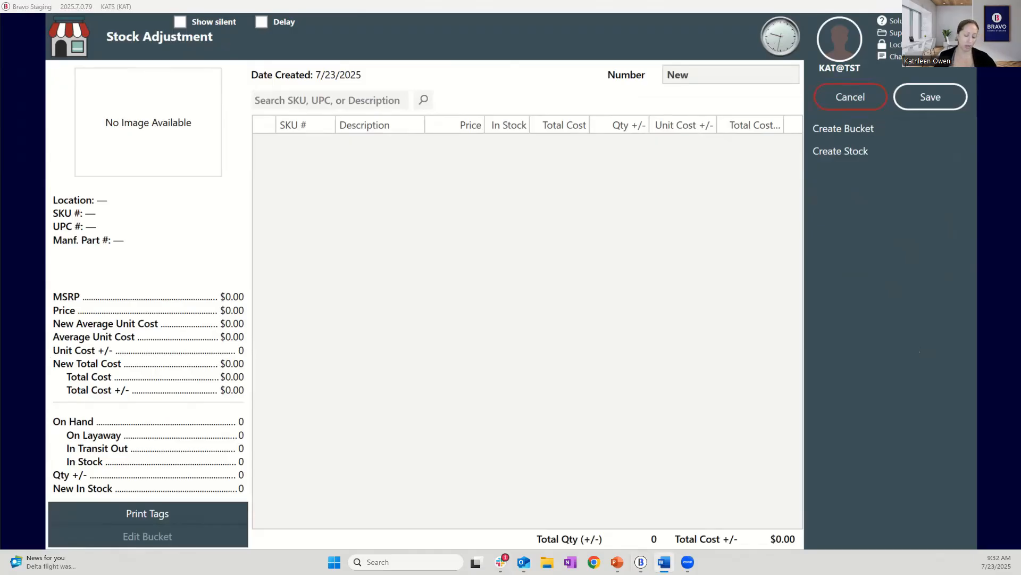
type("020892212350")
key("Return")
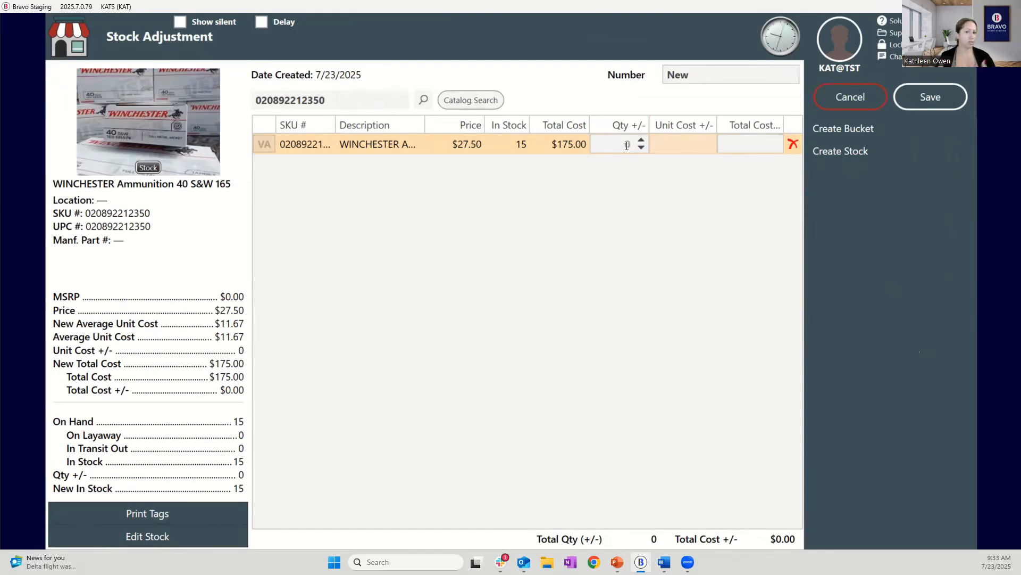
- Set the Winchester ammunition's quantity adjustment to 5 and its unit cost adjustment to $7.50
left_click(626, 145)
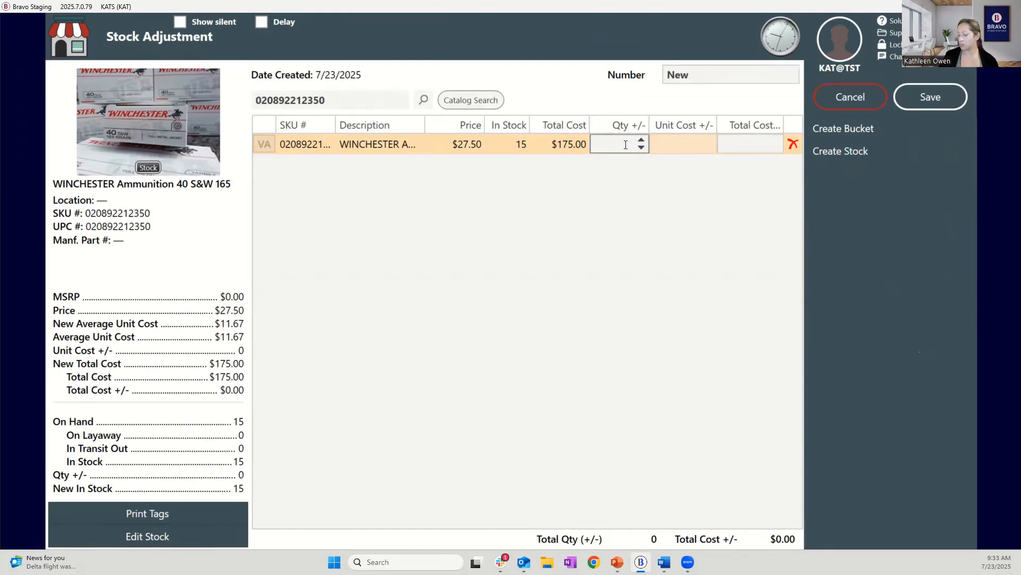
type("5")
left_click(664, 142)
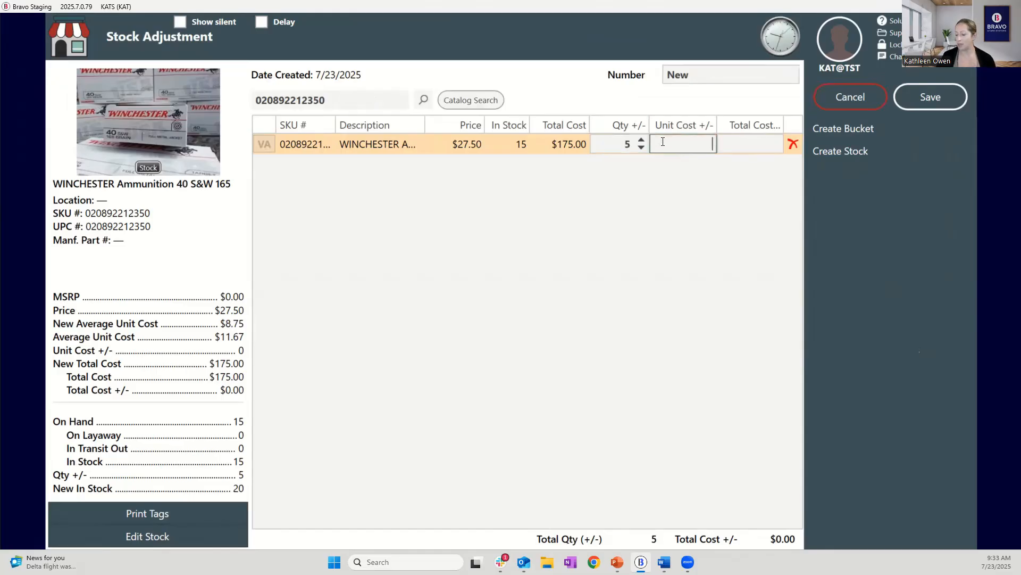
type("7.5")
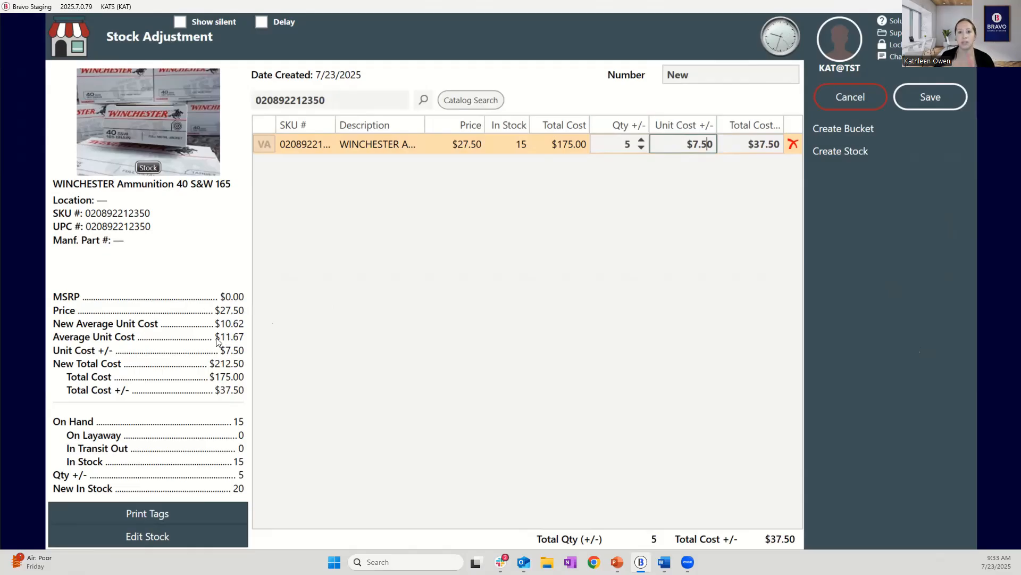
- Review the ammunition's average cost and new stock figures, and check the tag printing options without printing
mouse_move(216, 342)
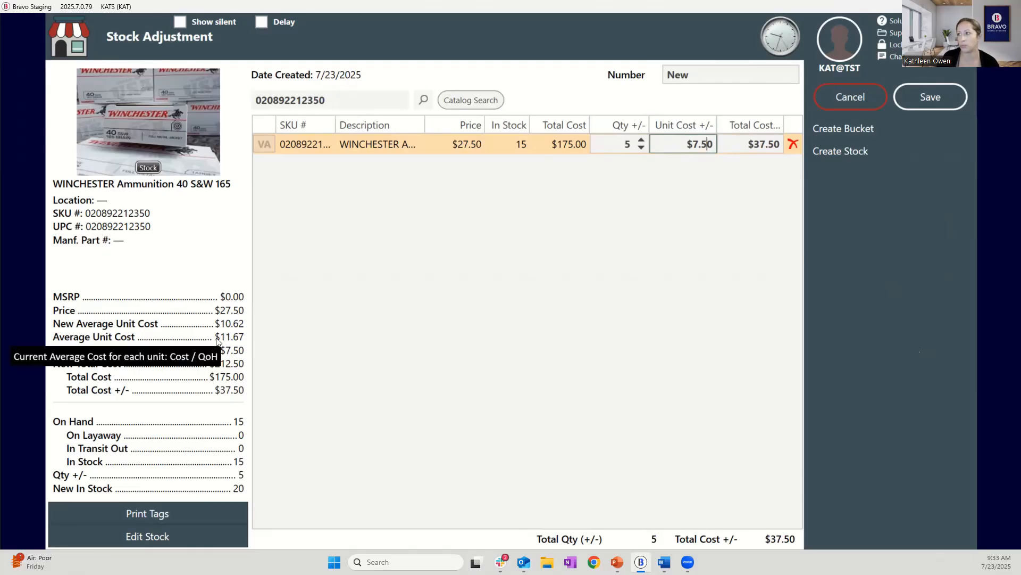
mouse_move(241, 316)
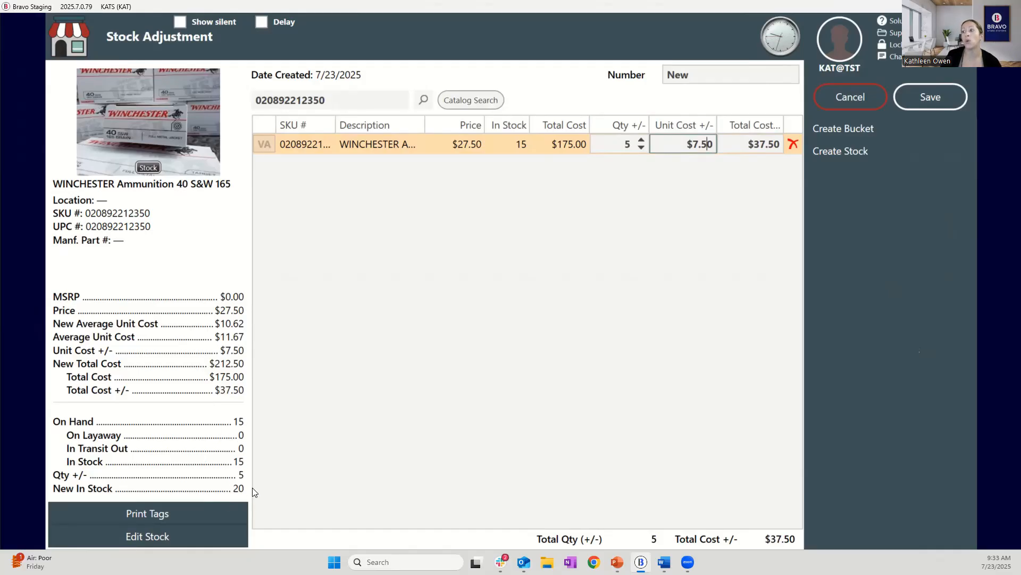
mouse_move(243, 489)
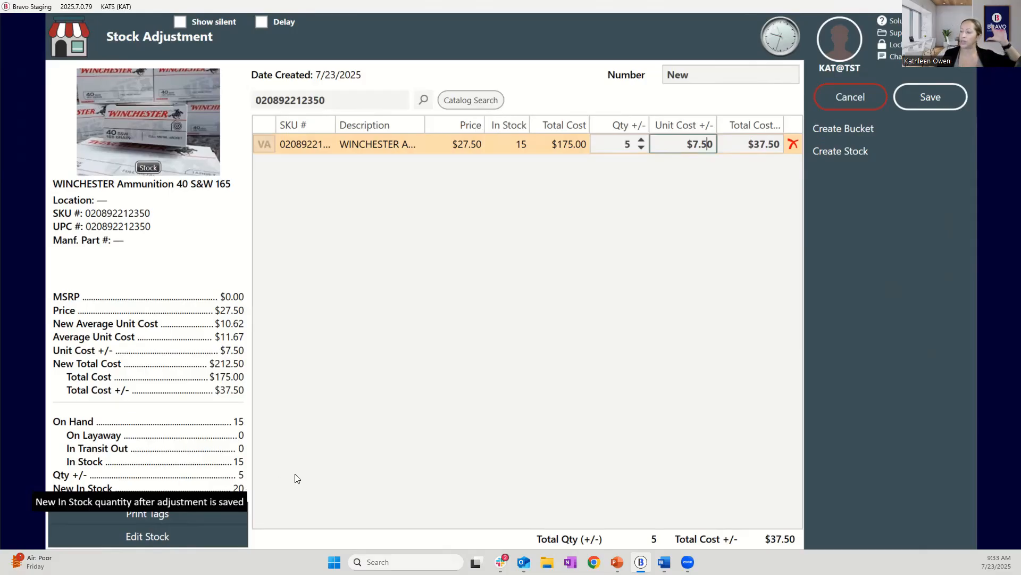
left_click(172, 514)
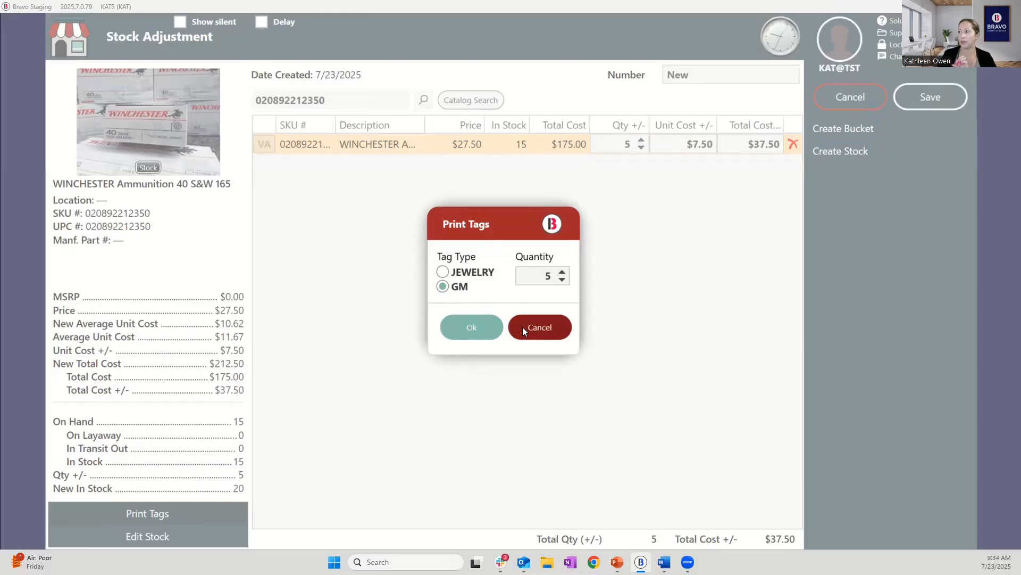
left_click(523, 327)
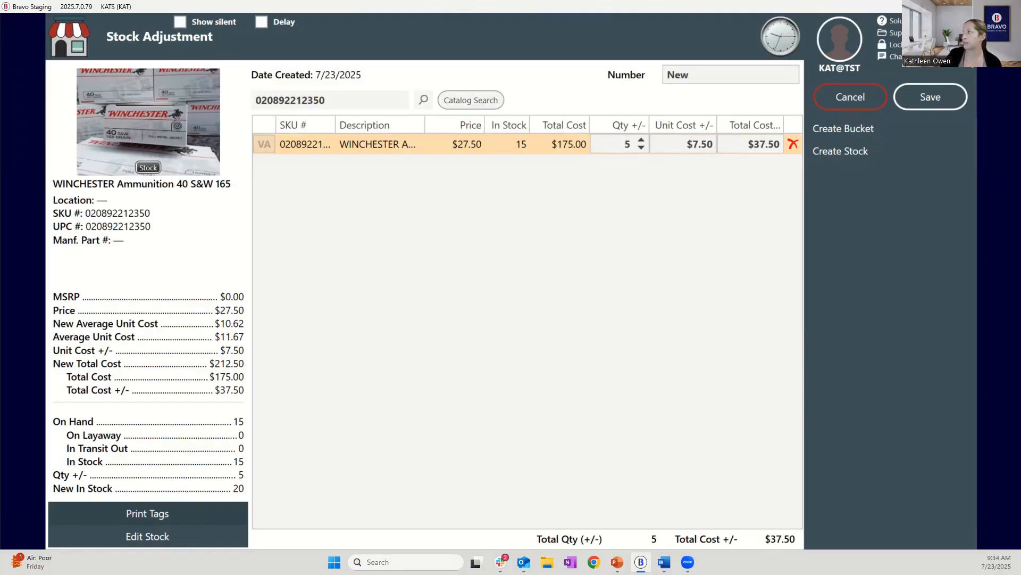
- Save the ammunition's stock adjustment and view its saved record
left_click(949, 96)
left_click(552, 322)
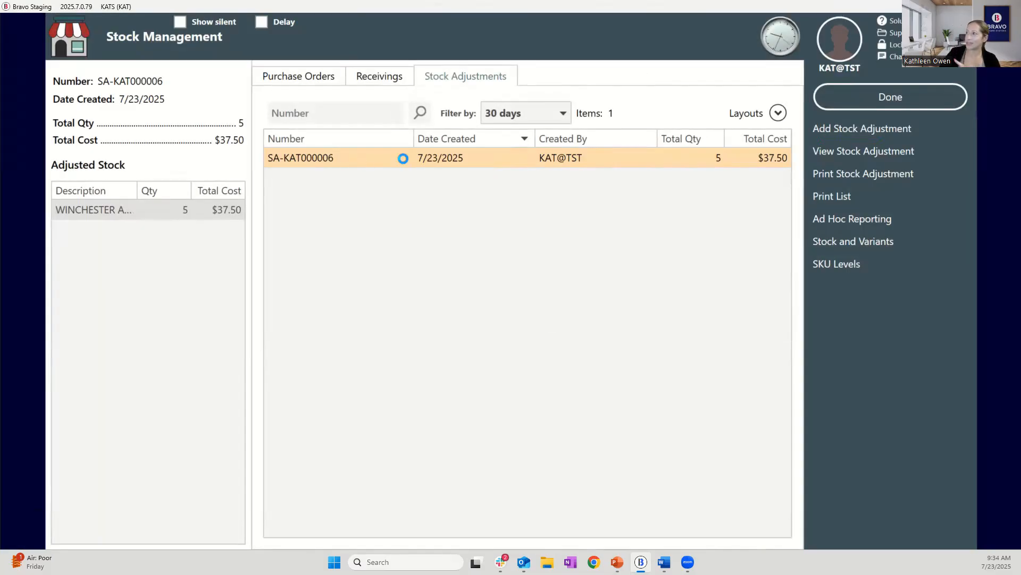
double_click(402, 158)
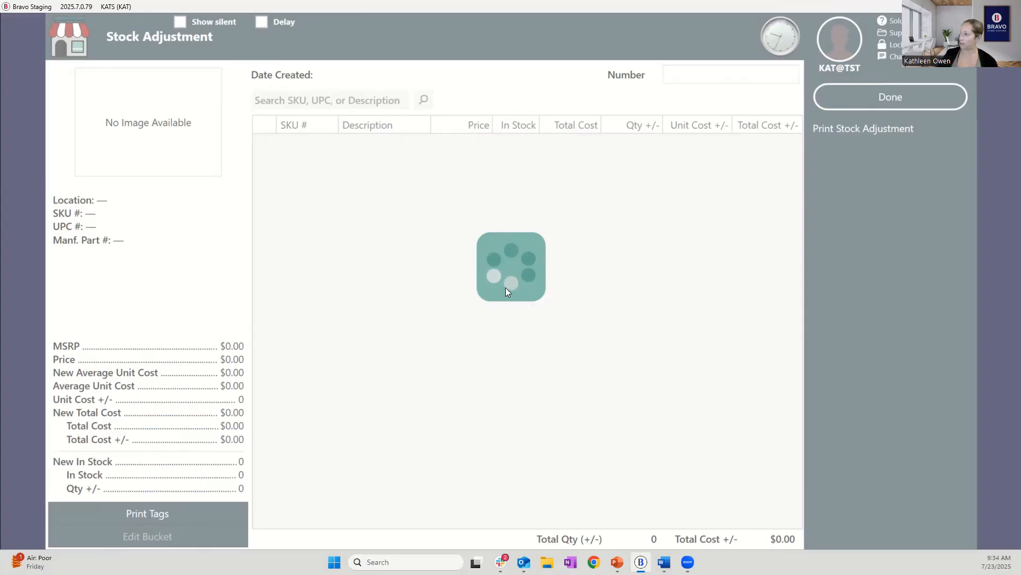
left_click(840, 96)
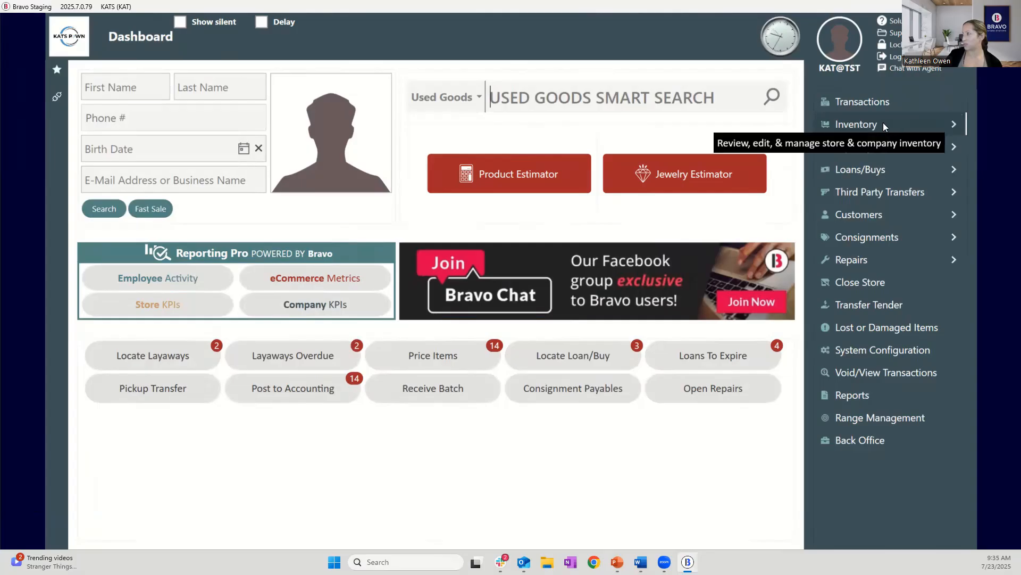
- Return to the stock adjustments list in the inventory's Stock Management
left_click(942, 126)
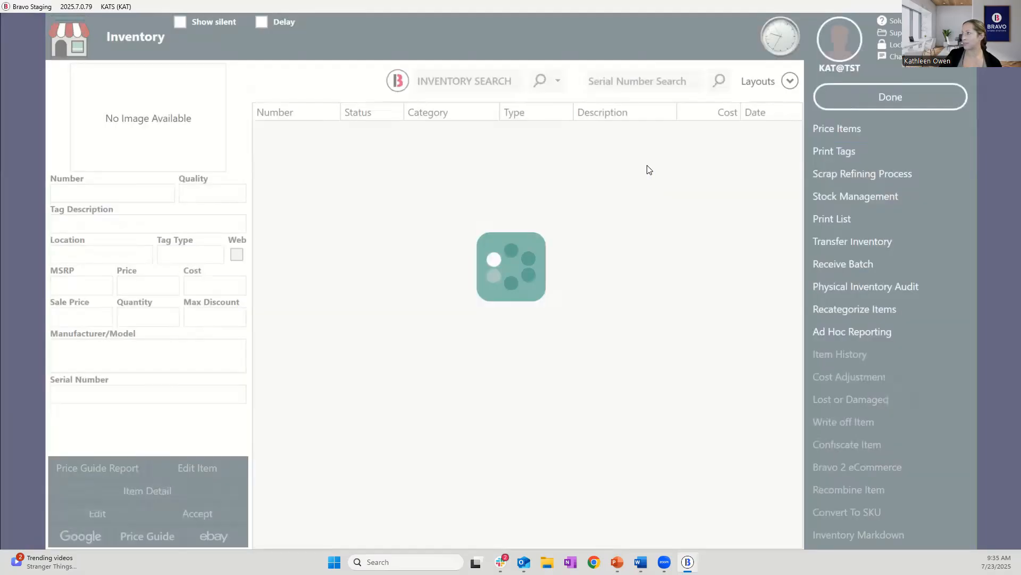
left_click(856, 196)
left_click(492, 80)
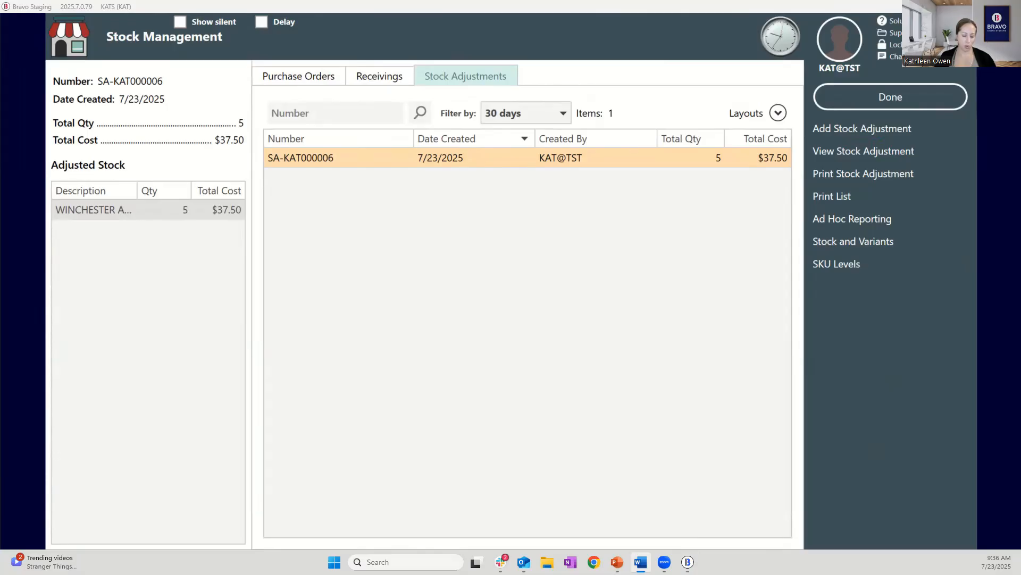
left_click(852, 131)
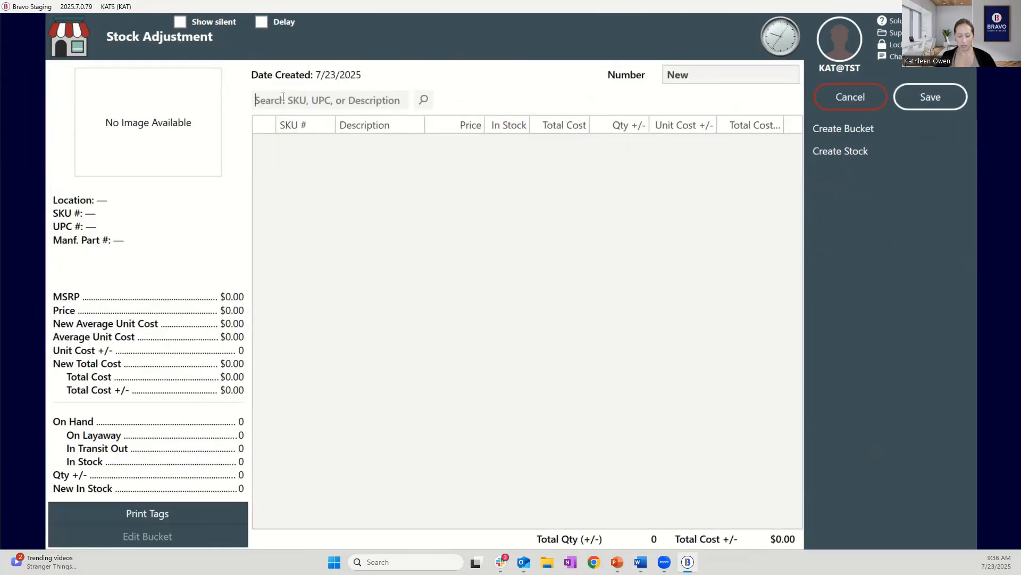
type("020892212350")
key("Return")
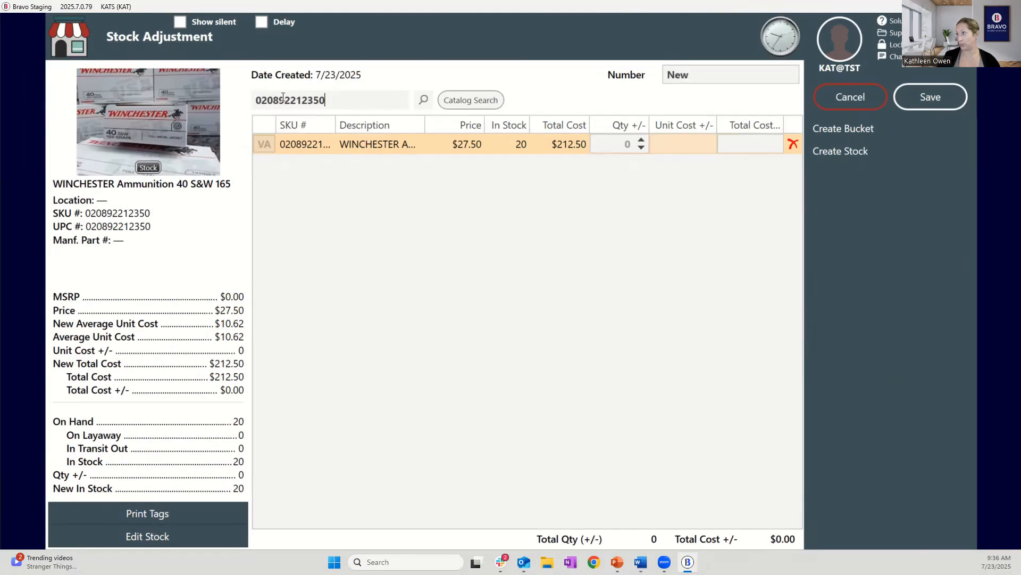
- Set the Winchester ammunition's quantity adjustment to -3 with the unit cost adjustment left blank, and save the stock adjustment
left_click(609, 149)
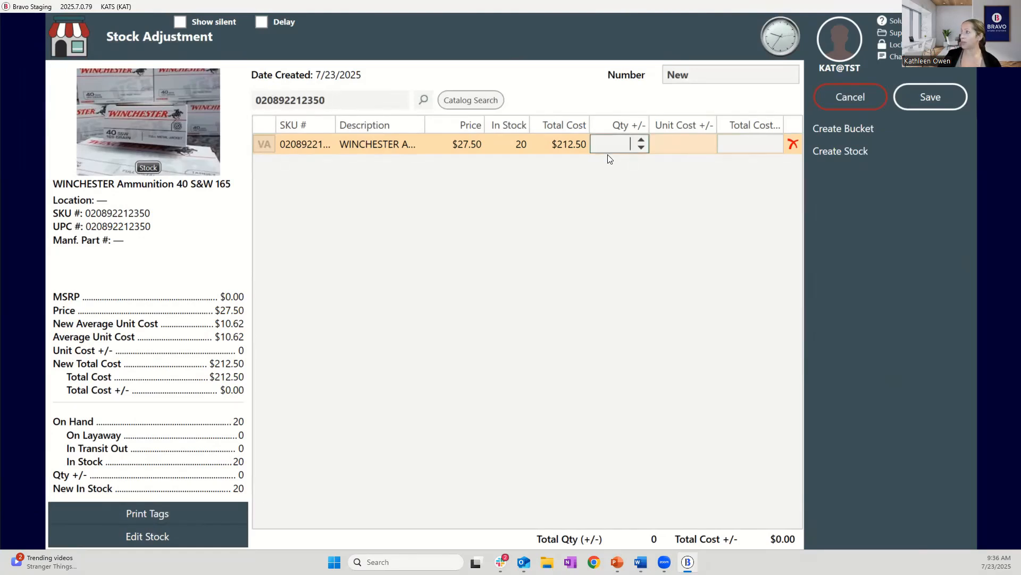
type("-")
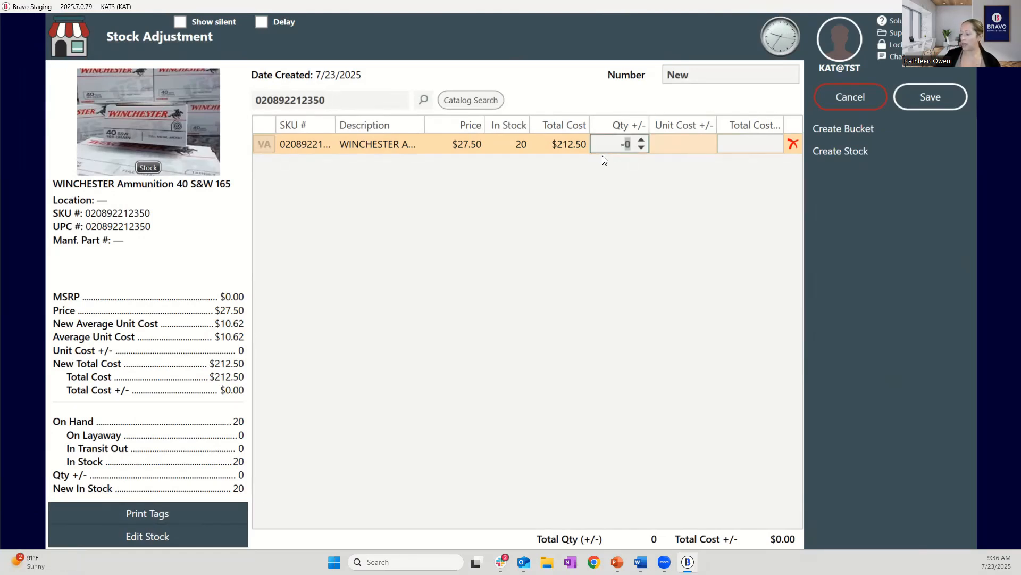
type("3")
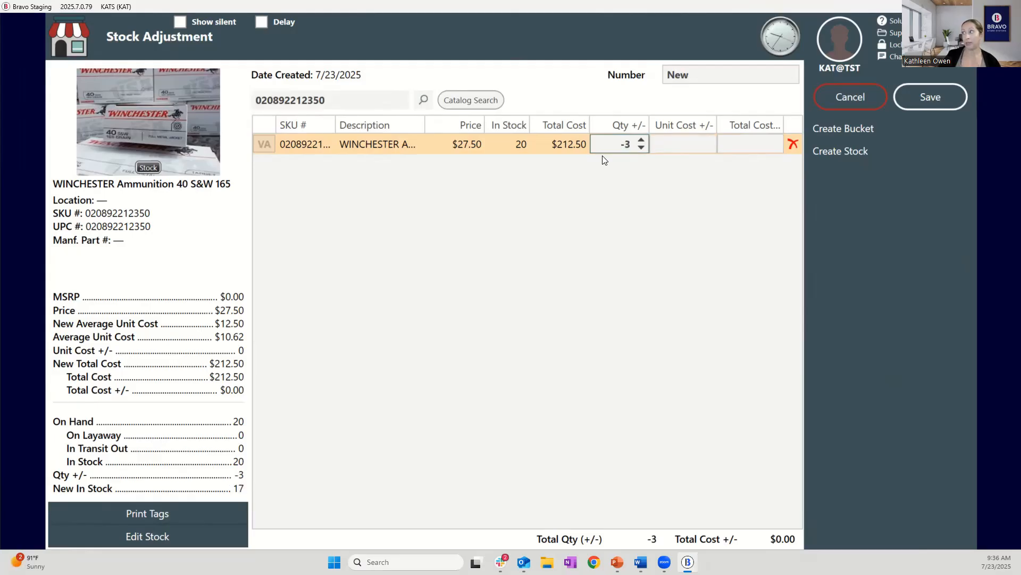
left_click(685, 147)
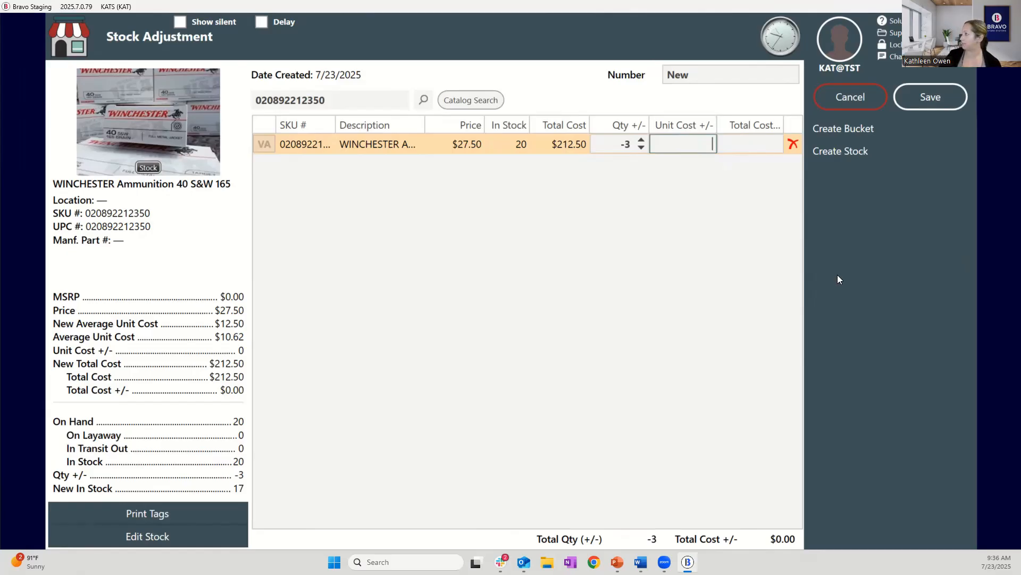
left_click(929, 106)
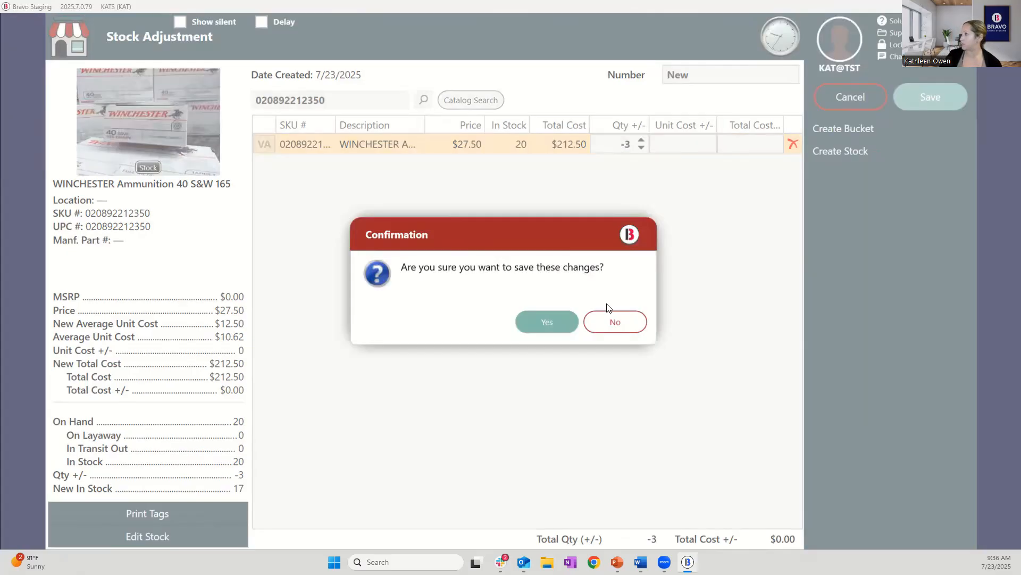
left_click(563, 319)
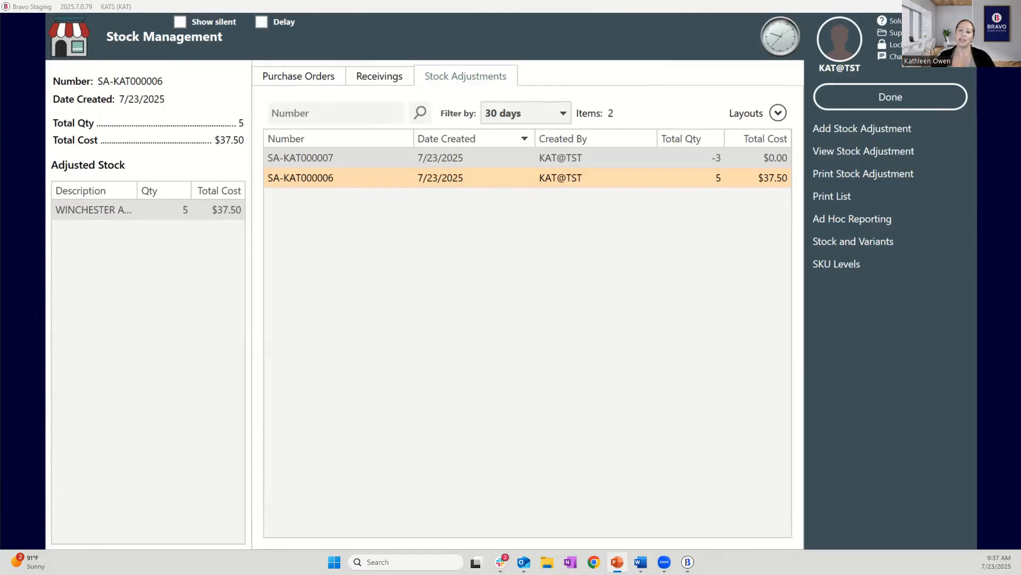
left_click(70, 45)
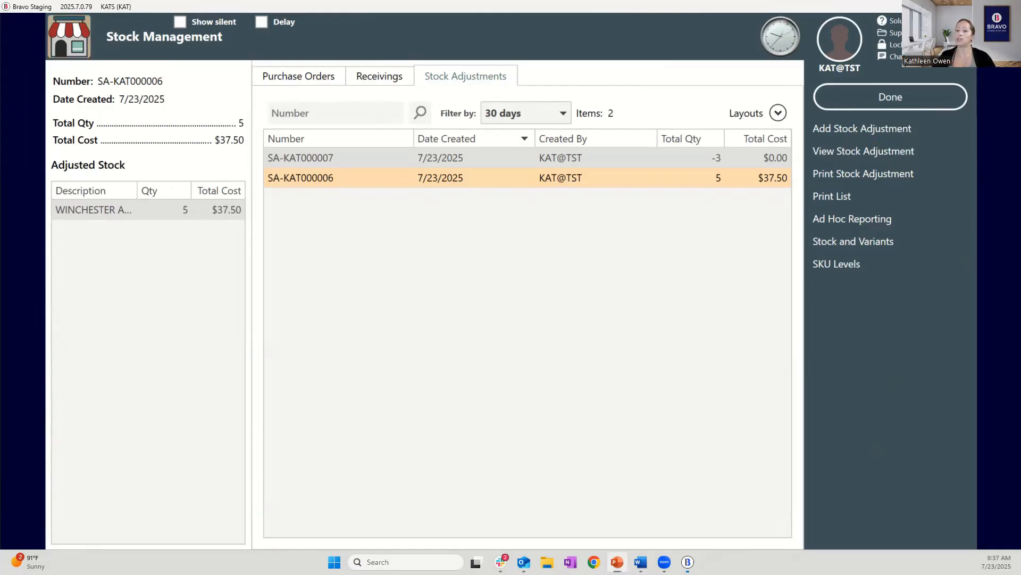
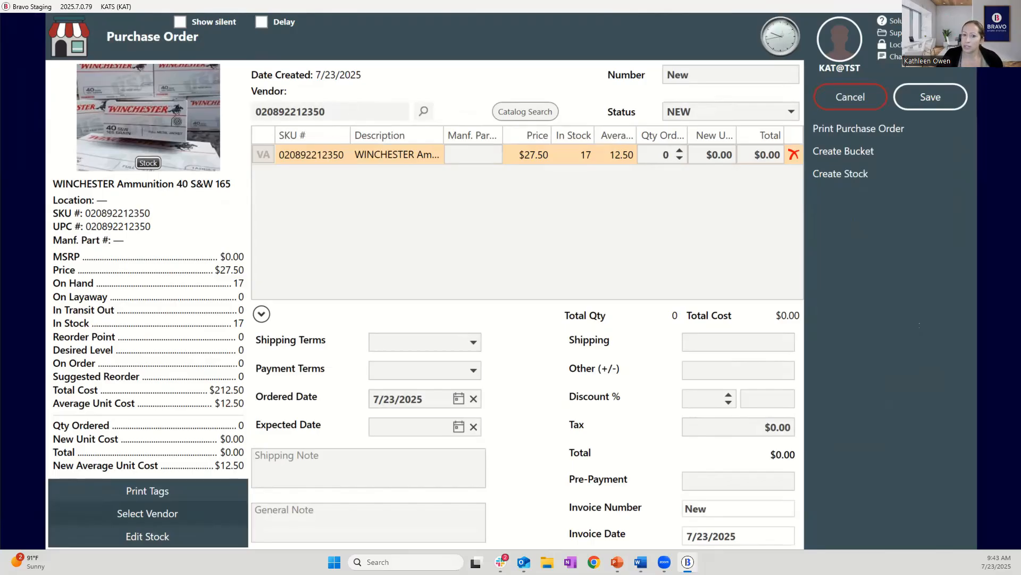
key("alt+Tab")
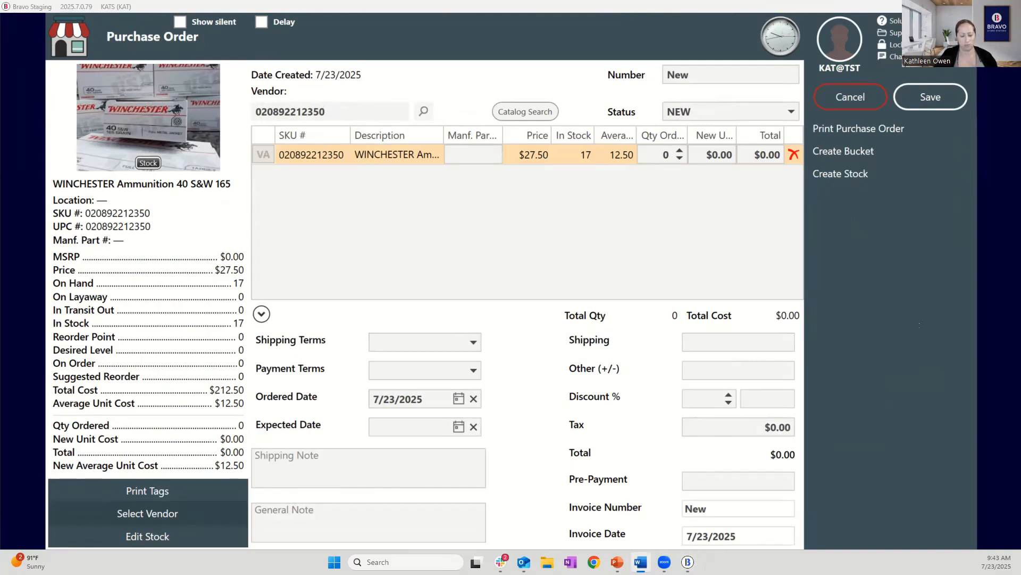
left_click_drag(334, 113, 239, 118)
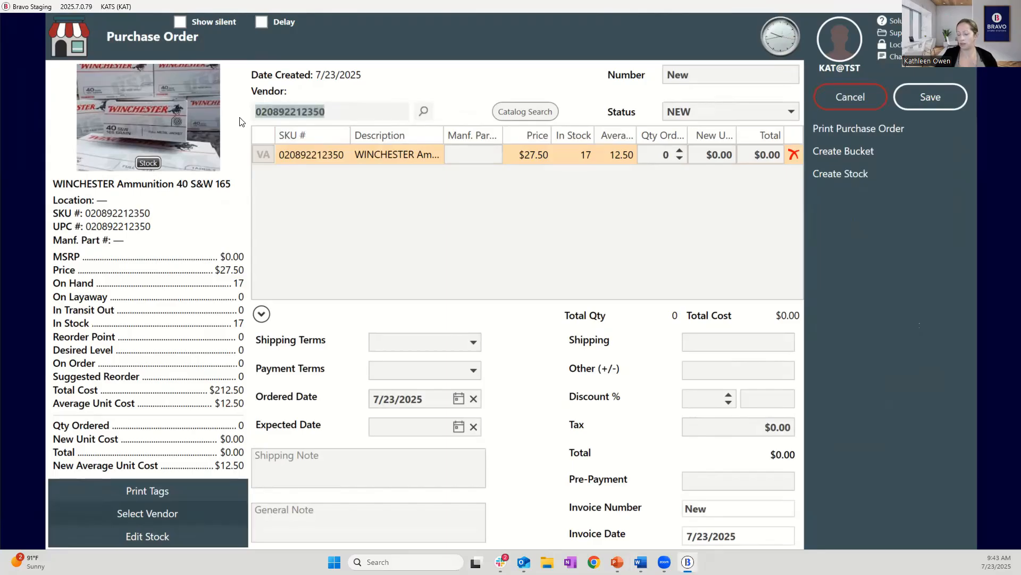
key("BackSpace")
type("662205984853")
key("Return")
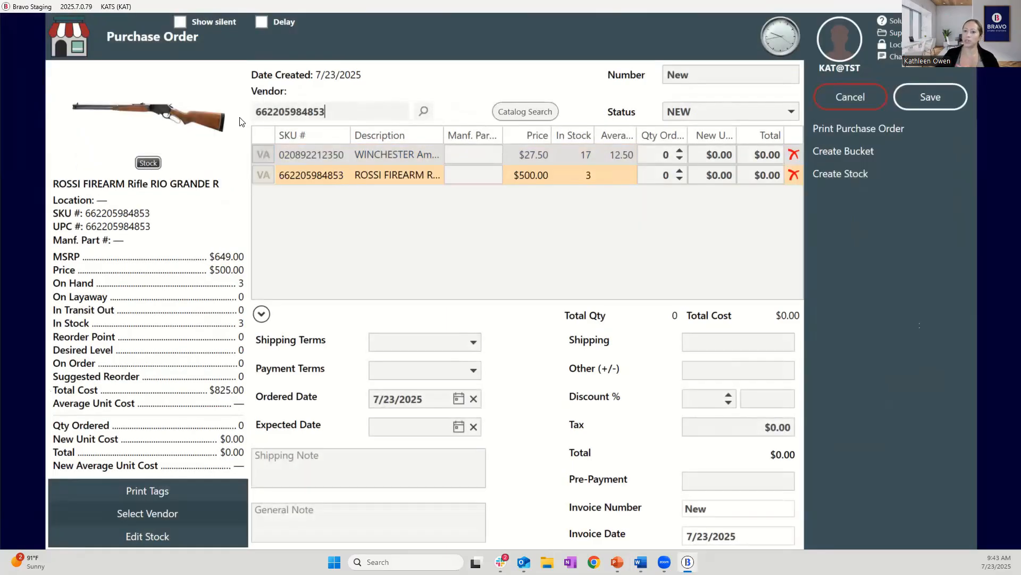
- Set the ordered quantity to 3 for the Winchester ammunition and 7 for the Rossi rifle
key("alt+Tab")
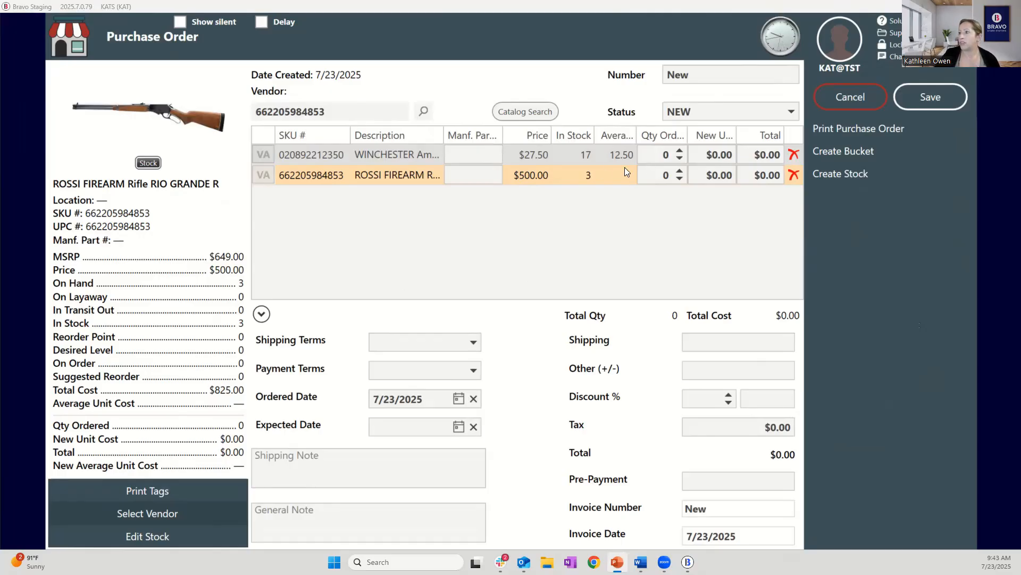
left_click(679, 152)
left_click(679, 152)
left_click(680, 151)
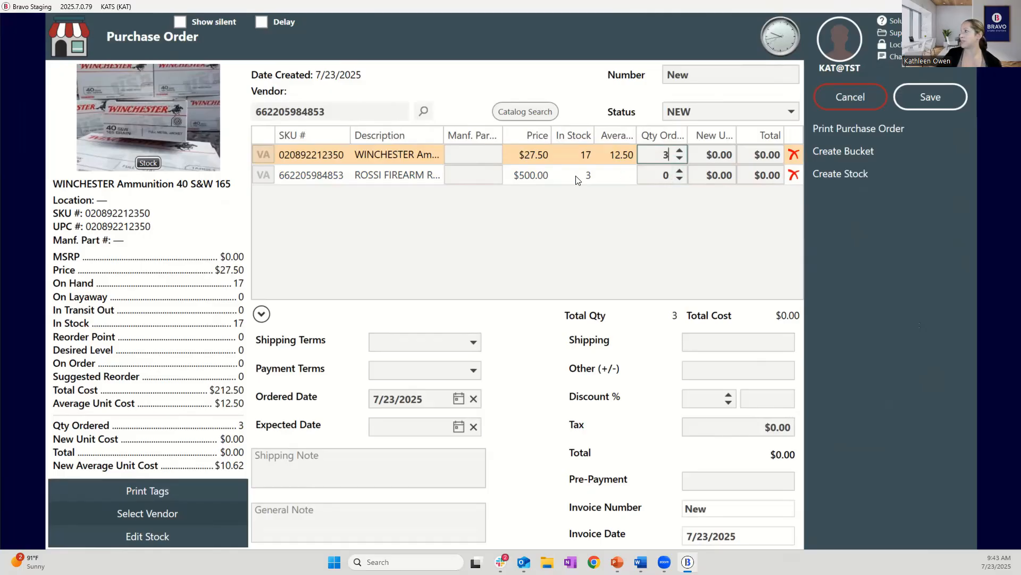
left_click(668, 178)
type("7")
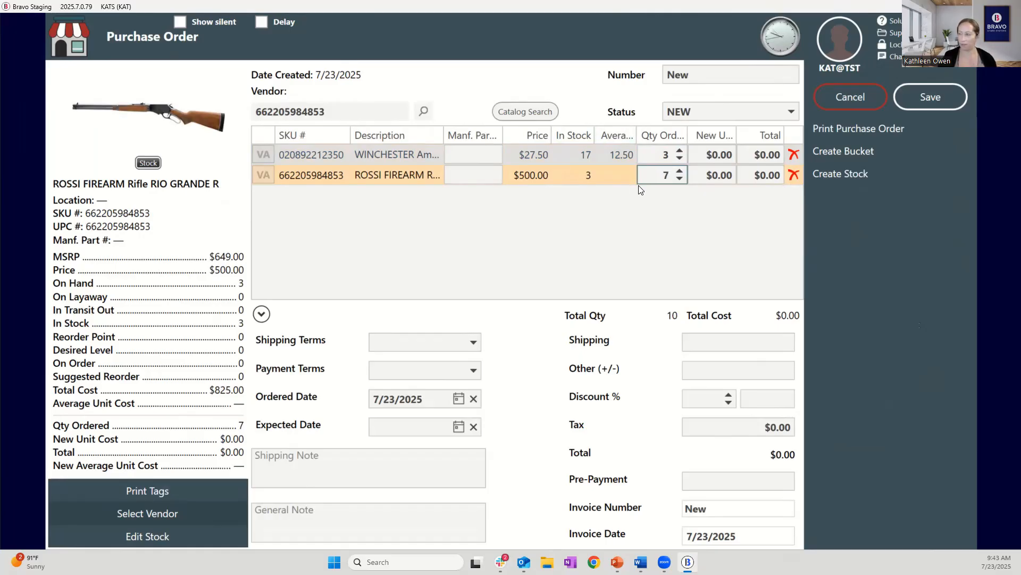
key("alt+Tab")
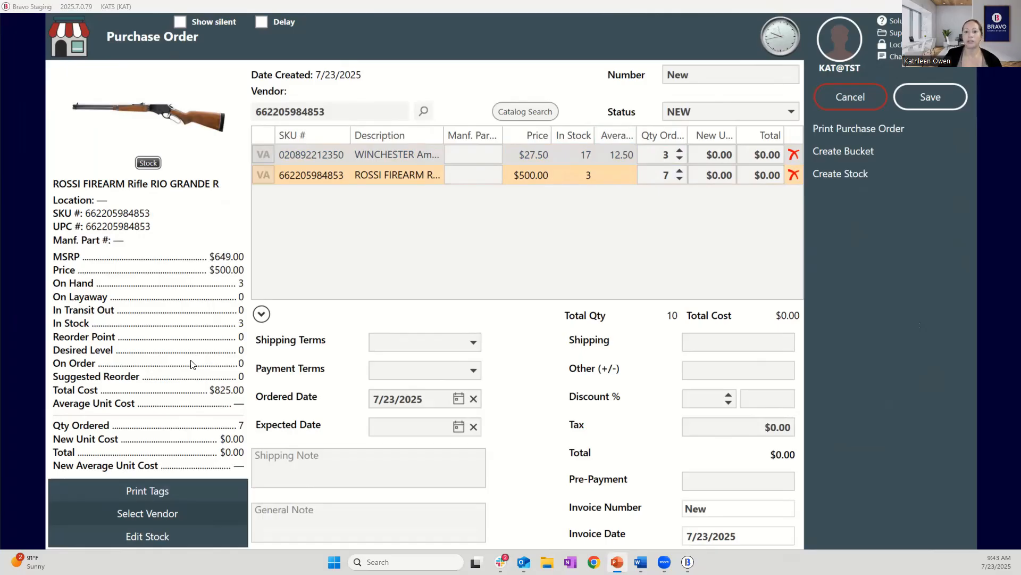
- Review the Rossi rifle's stock and reorder figures, and try to save the purchase order without a vendor
mouse_move(191, 364)
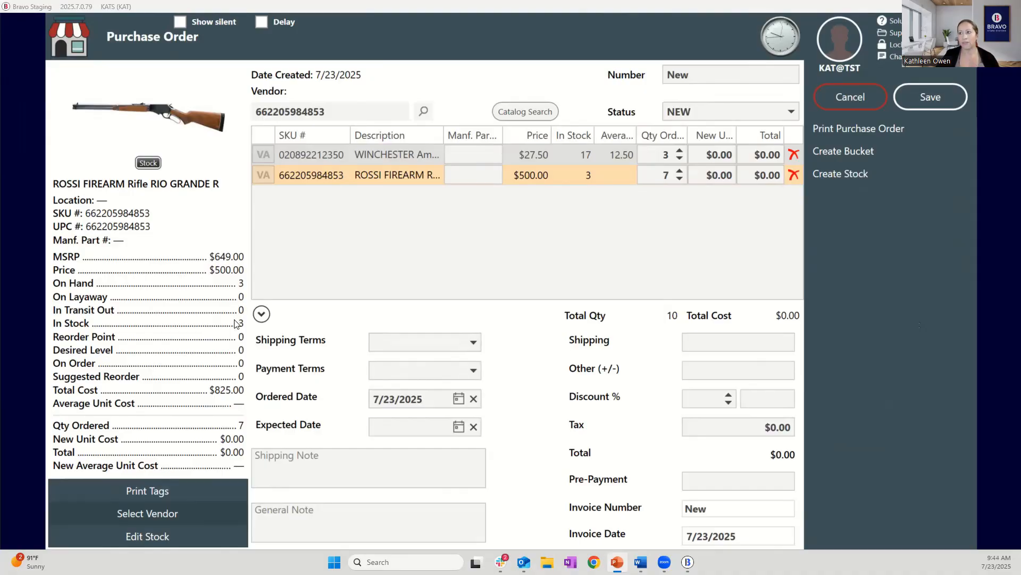
mouse_move(138, 353)
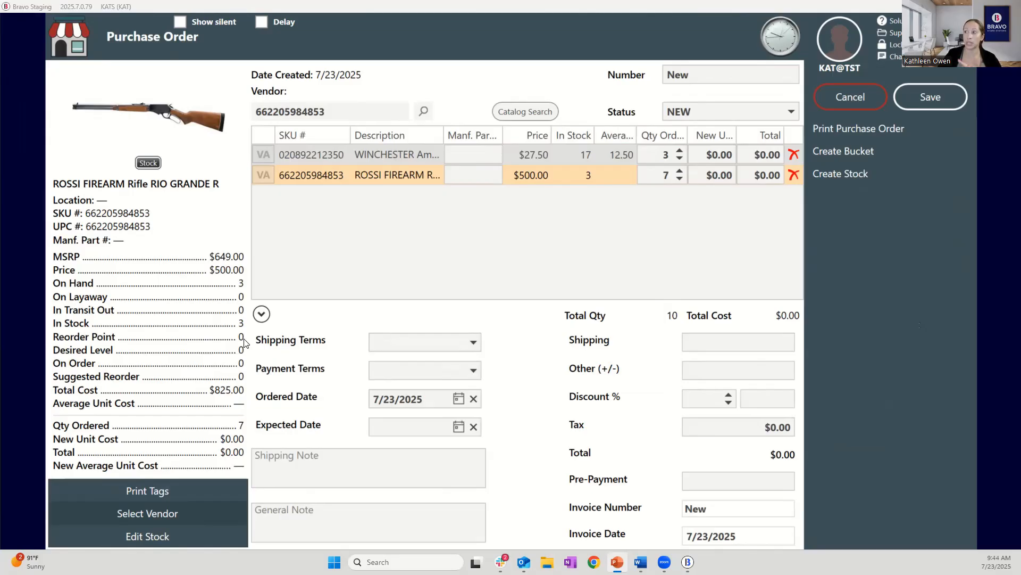
mouse_move(246, 341)
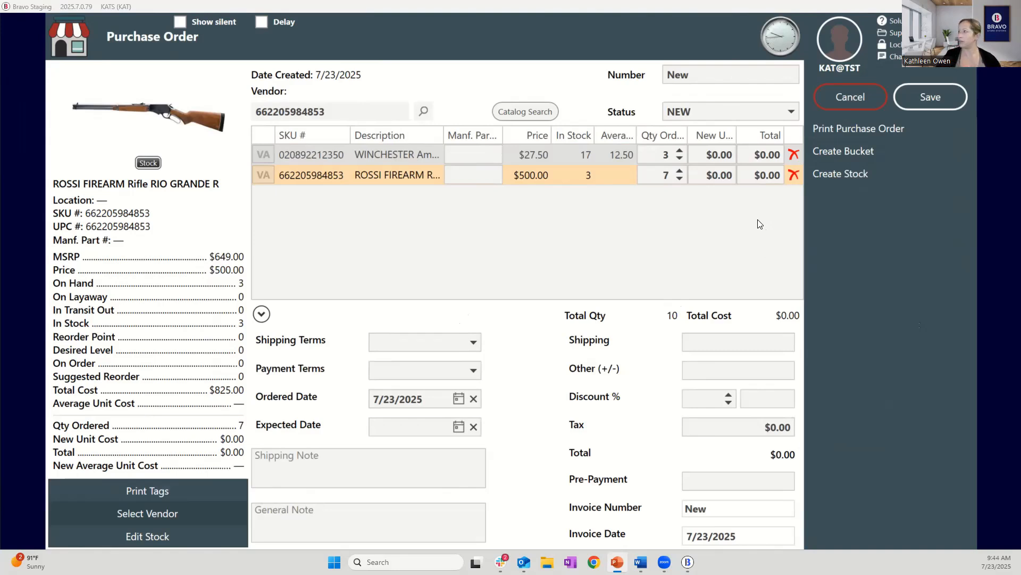
left_click(914, 89)
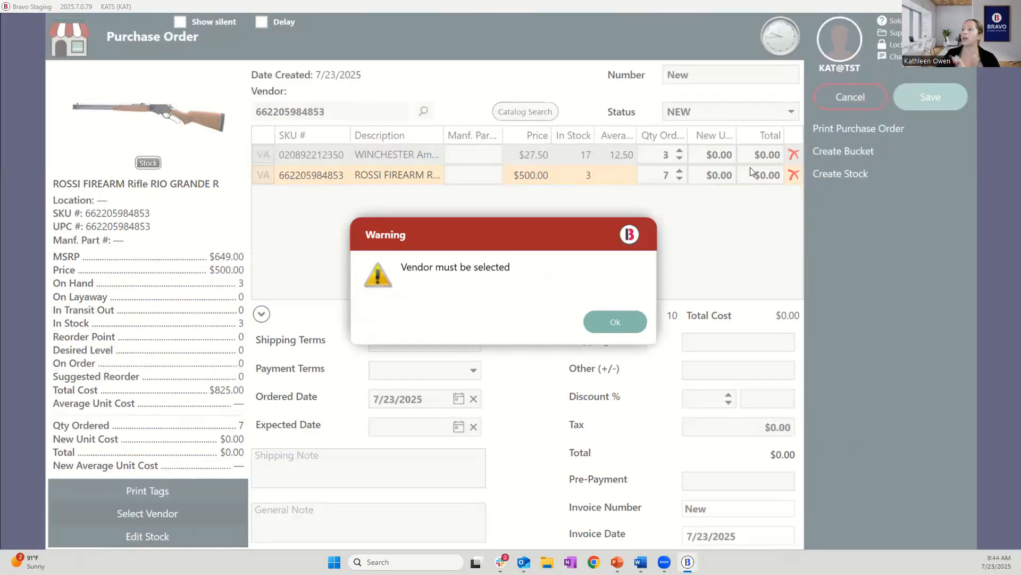
left_click(628, 322)
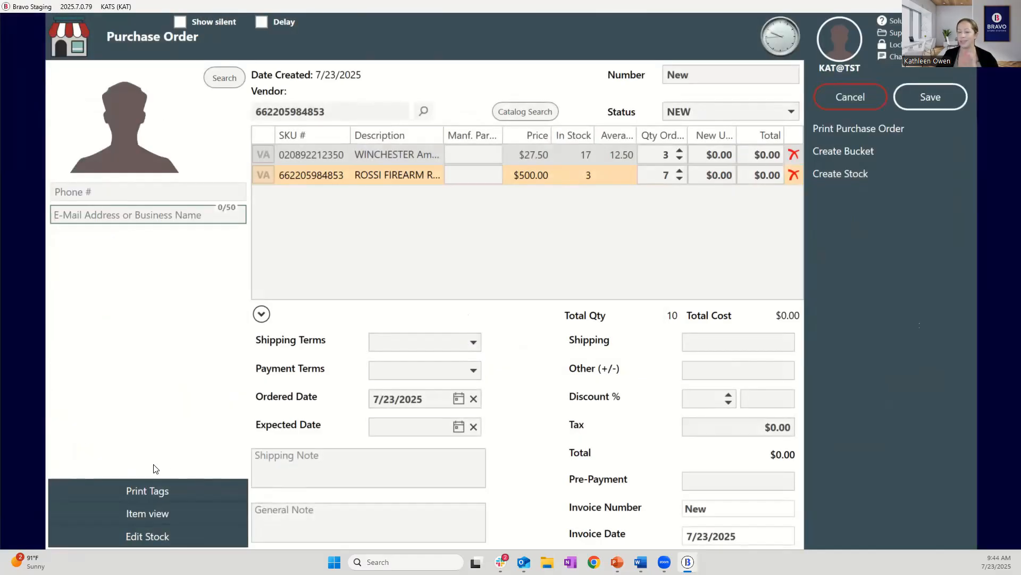
- Search the vendors for ACME, select the ACME vendor for the purchase order, and save the order
type("ACME")
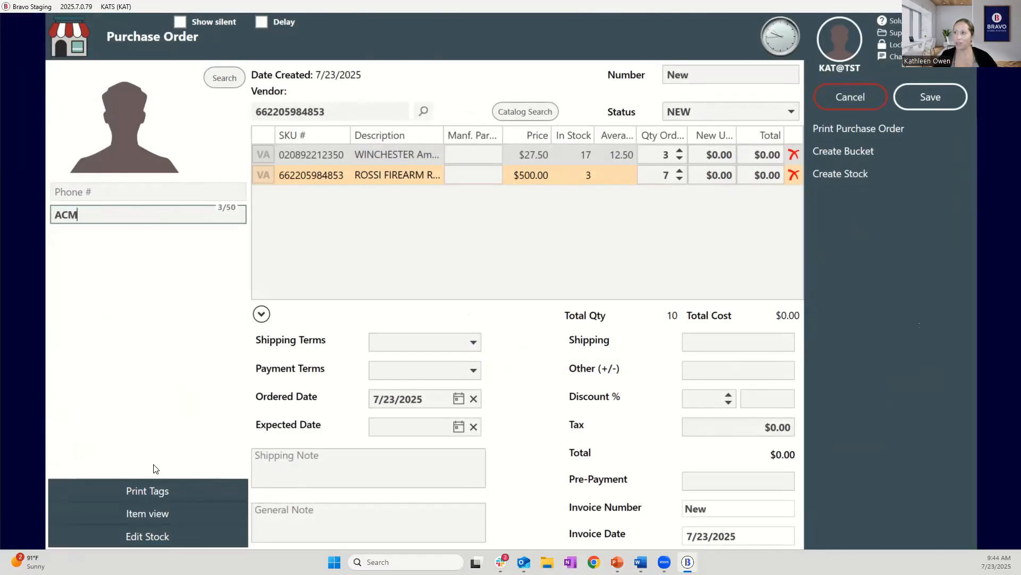
key("Return")
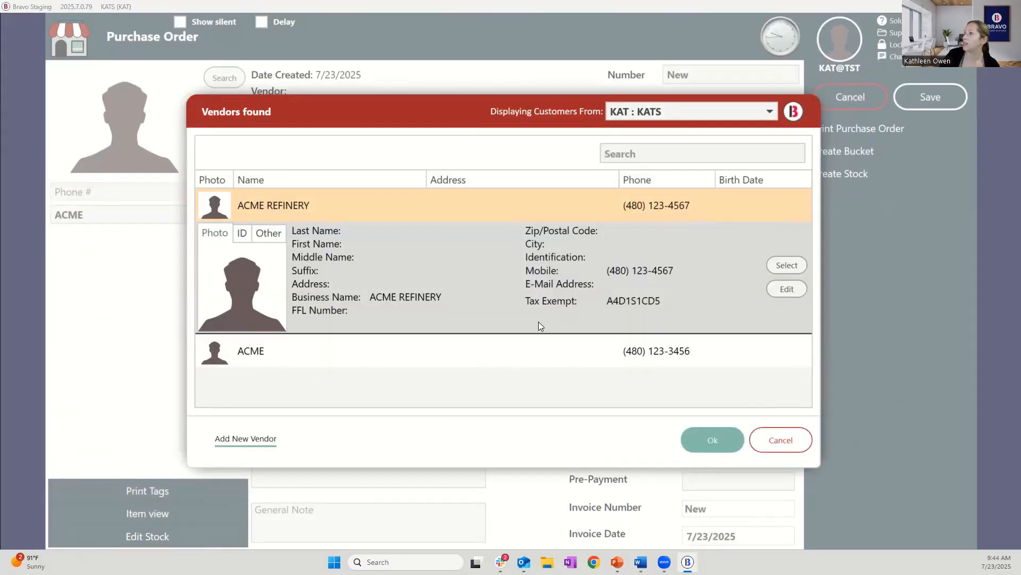
left_click(365, 353)
left_click(777, 299)
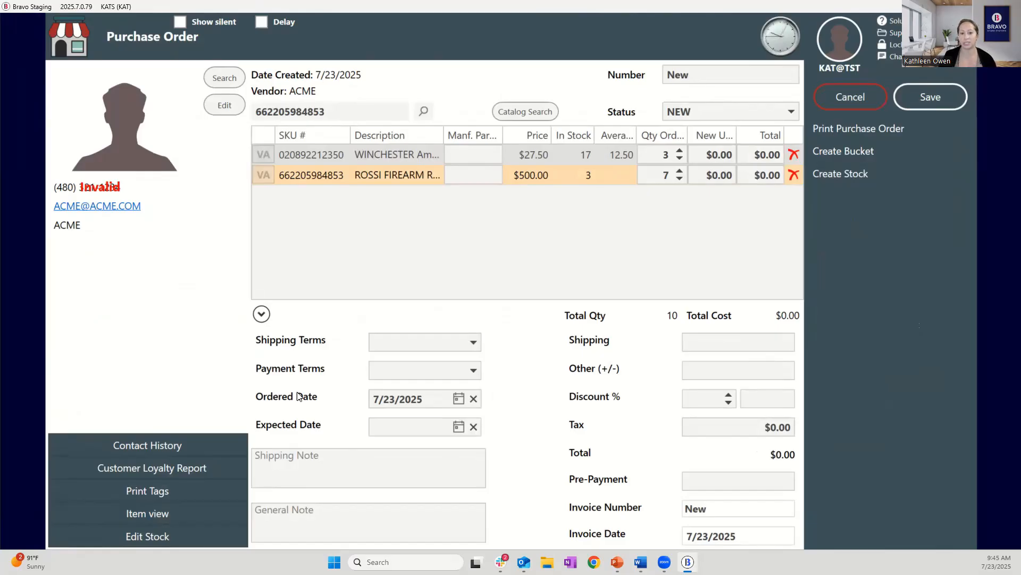
left_click(929, 95)
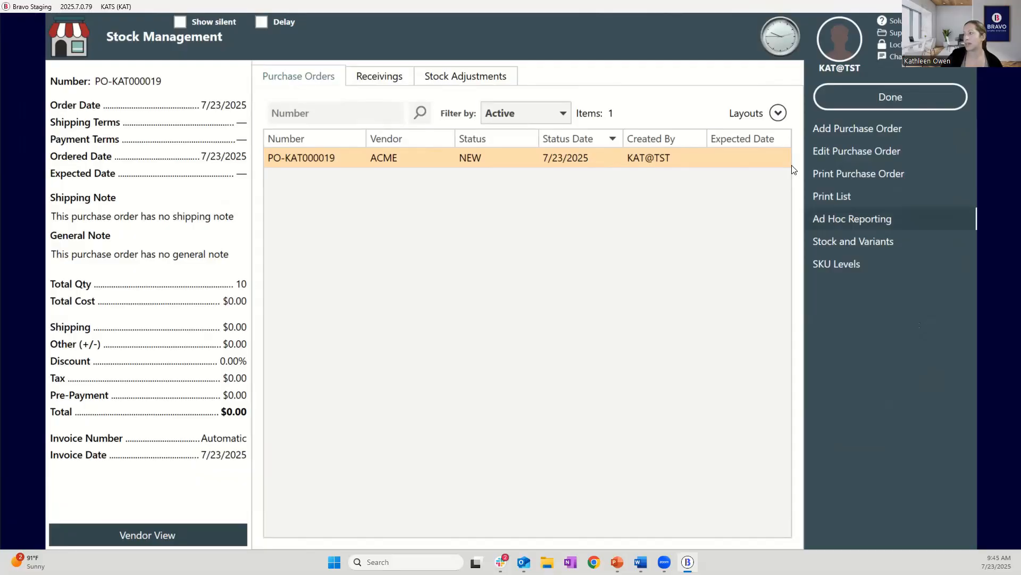
- Reopen the saved ACME purchase order and set its status to ORDERED
double_click(469, 158)
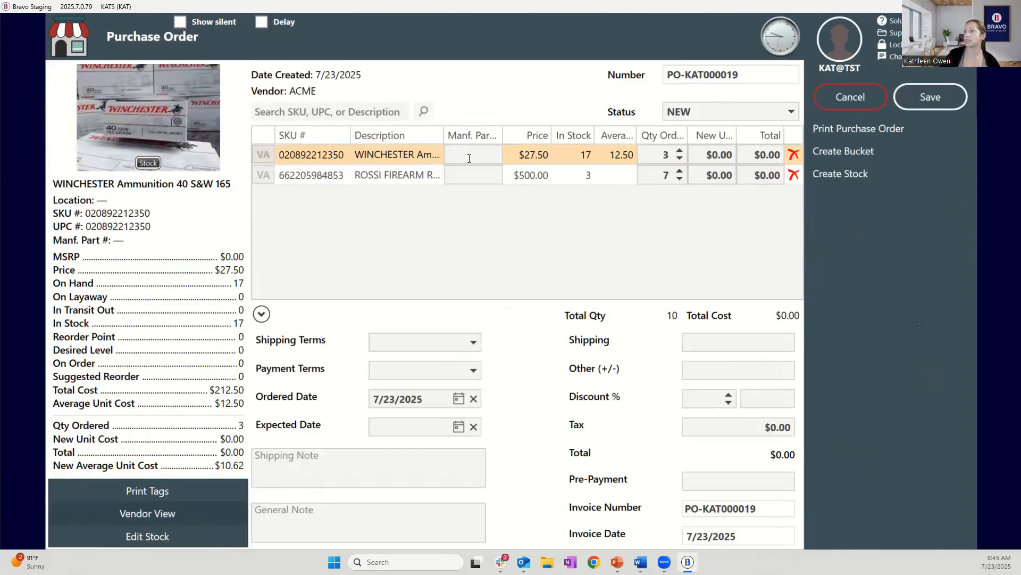
left_click(752, 112)
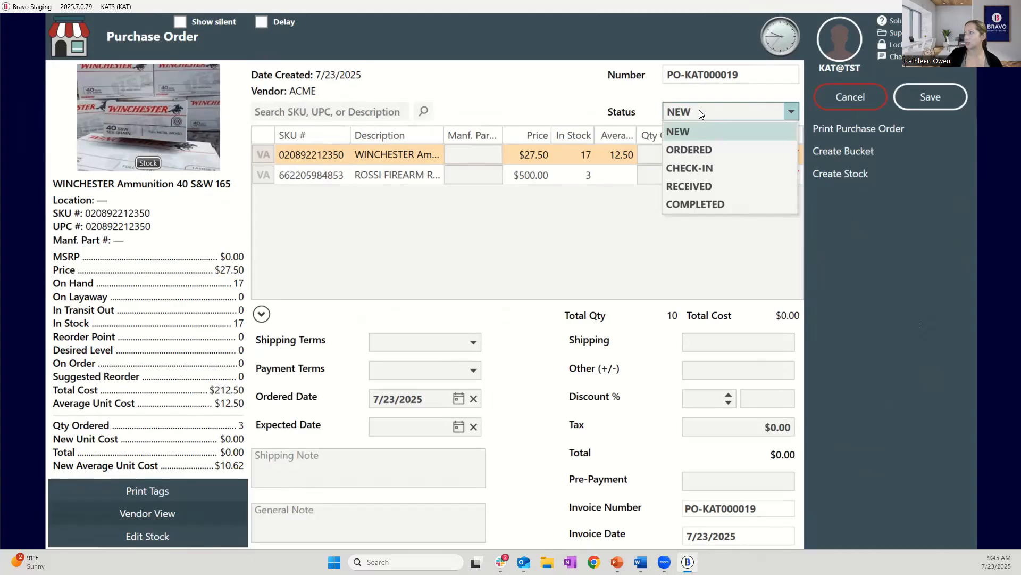
left_click(697, 149)
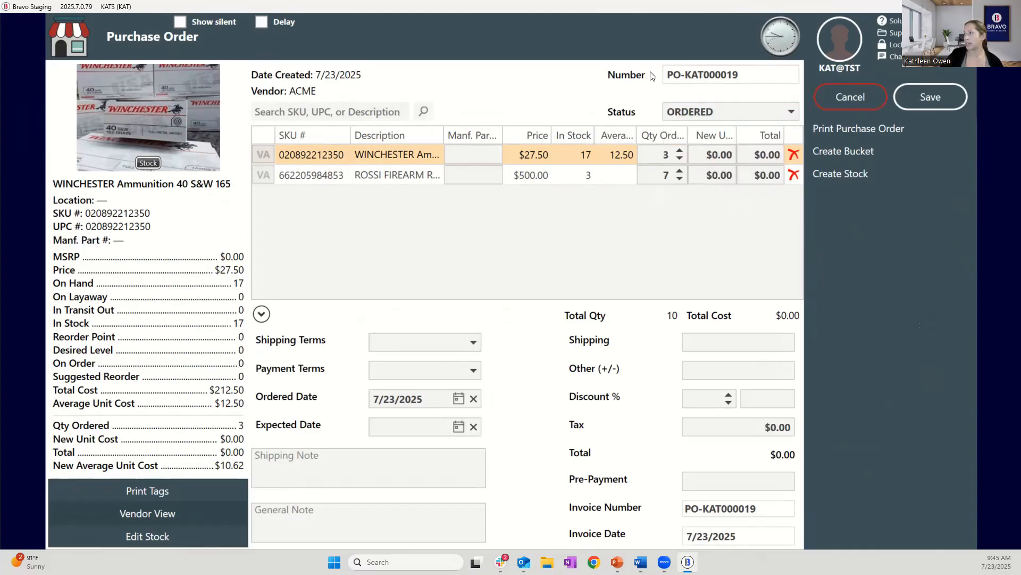
left_click(698, 118)
left_click(698, 131)
left_click(703, 115)
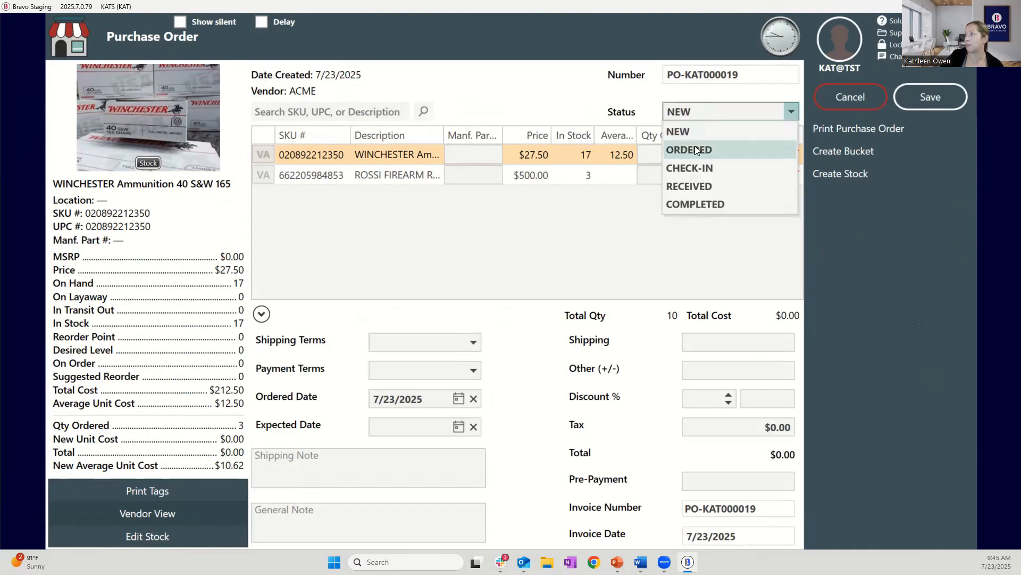
left_click(695, 150)
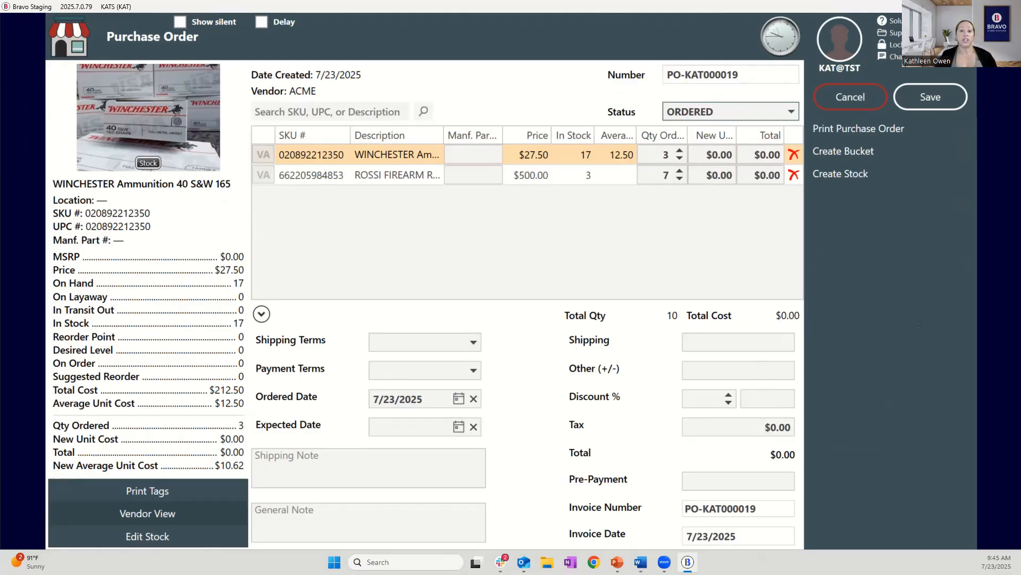
key("alt+Tab")
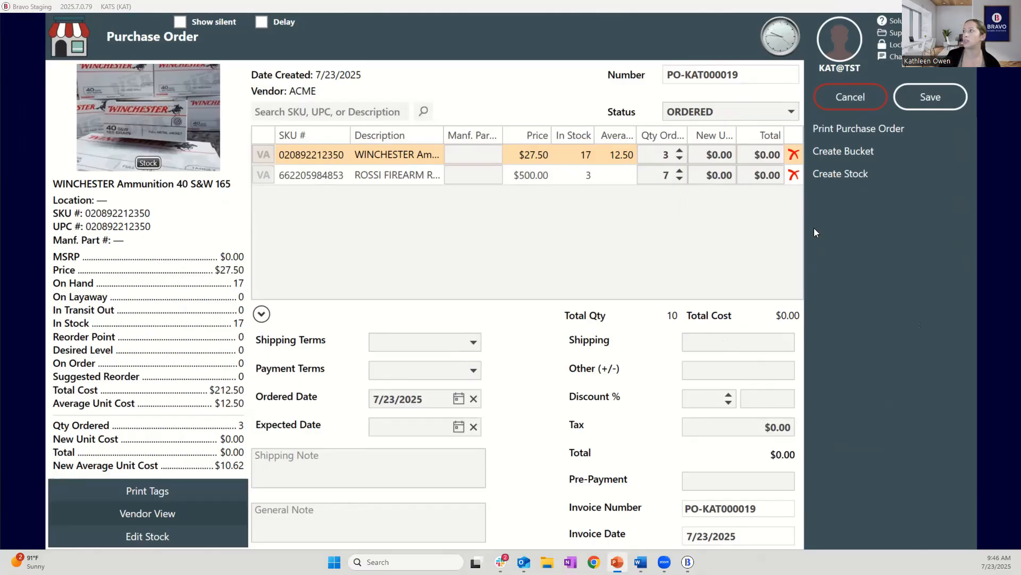
- Try to save the ordered purchase order, and set its shipping terms to USPS
left_click(931, 98)
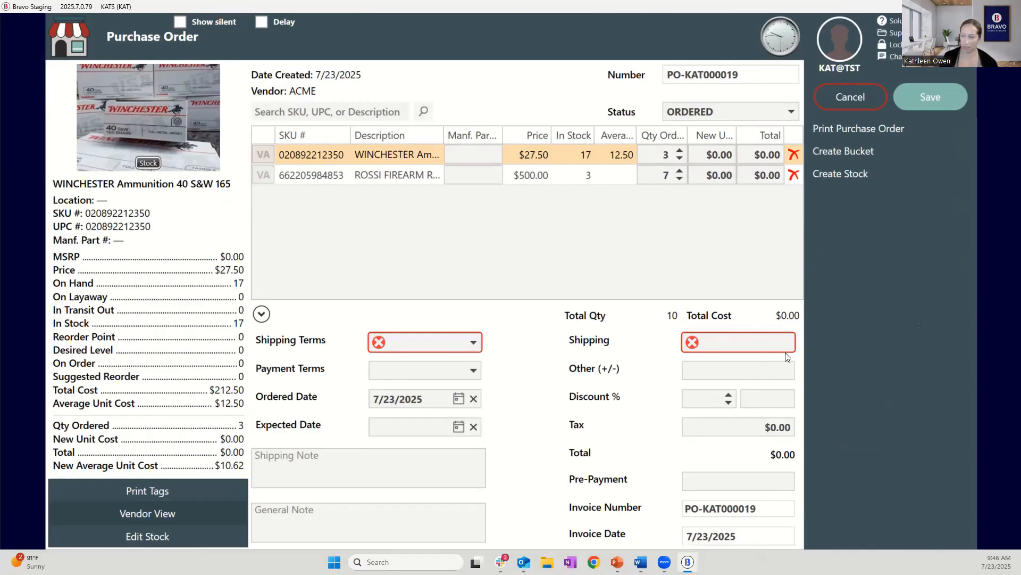
left_click(473, 343)
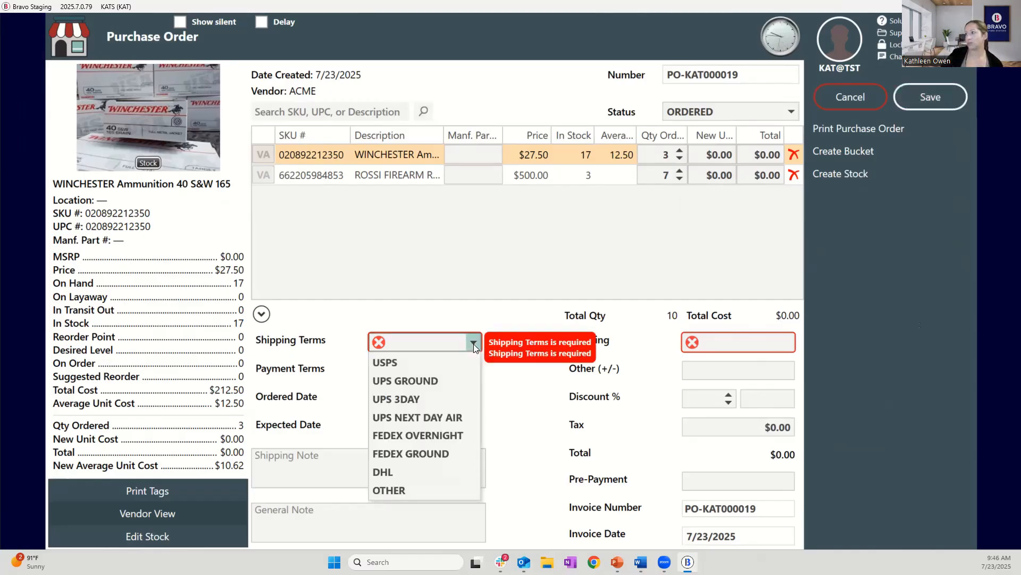
left_click(445, 368)
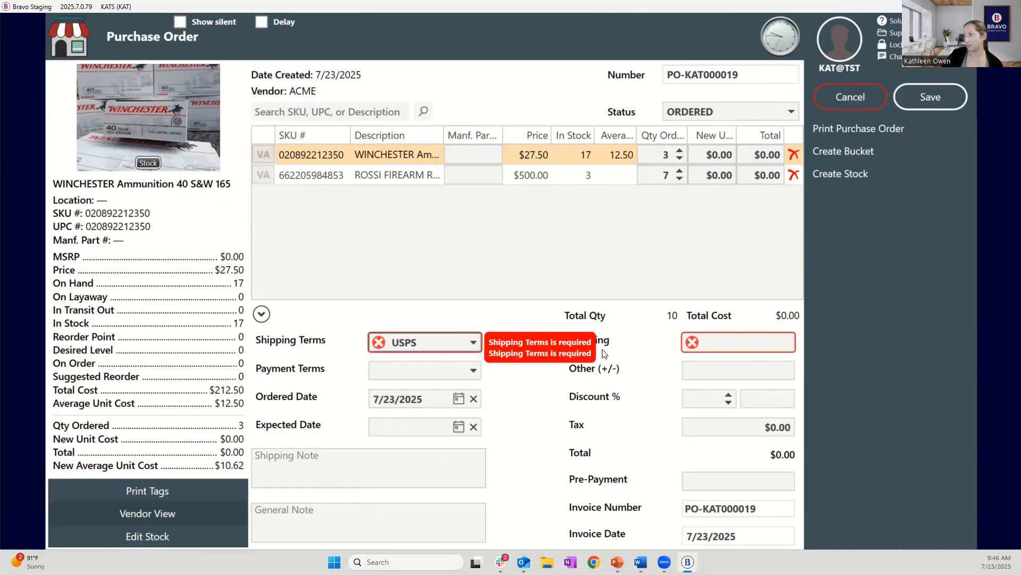
- Set the purchase order's shipping charge to $15.00 and save the order
left_click(736, 342)
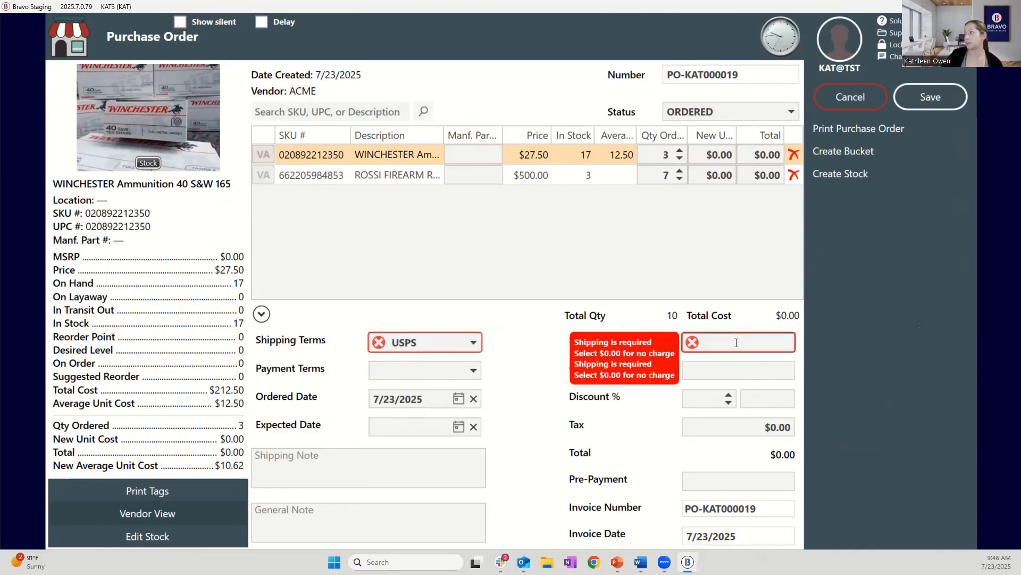
type("15")
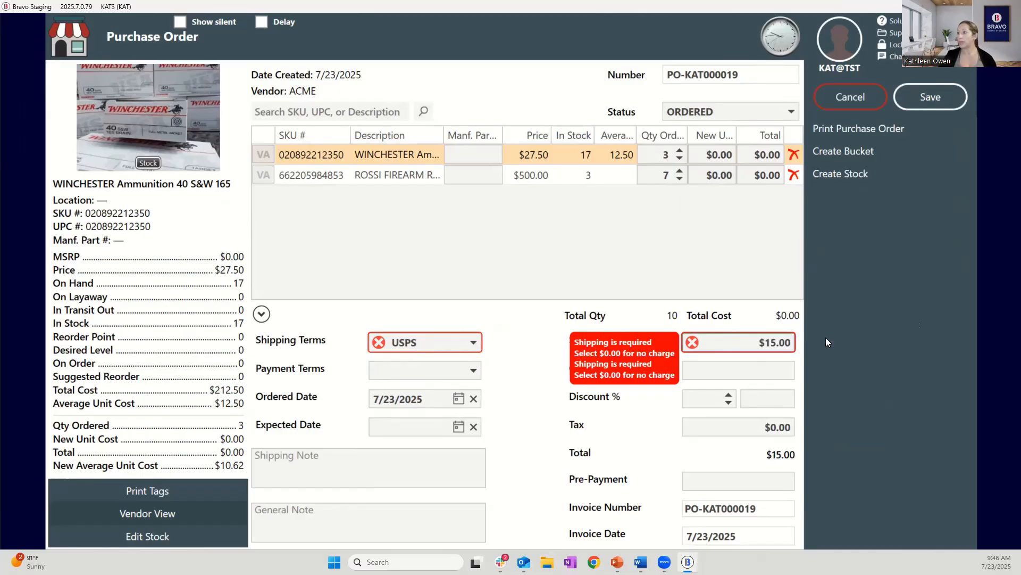
left_click(921, 96)
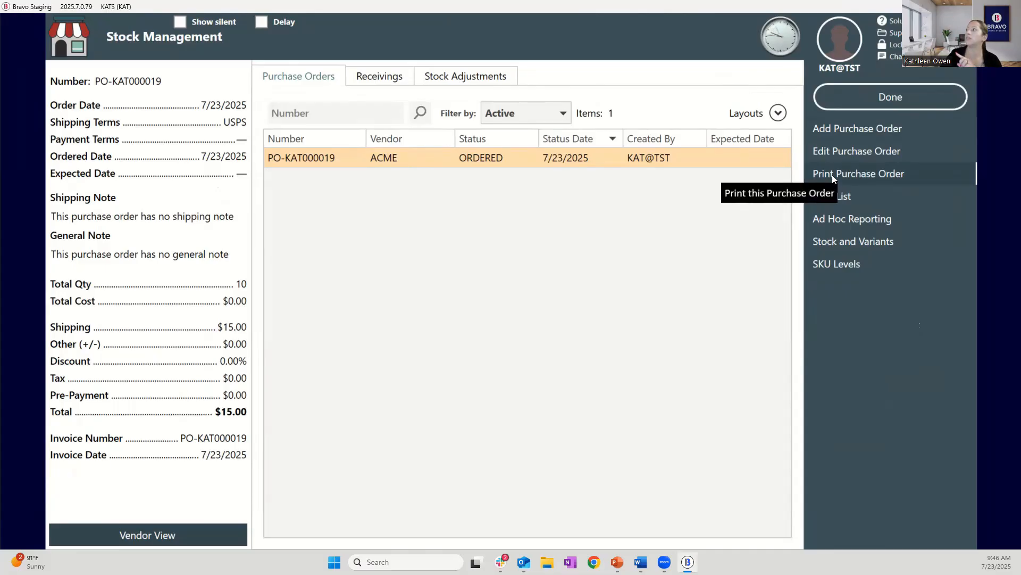
- Reopen the ACME purchase order and set its status to CHECK-IN
left_click(851, 154)
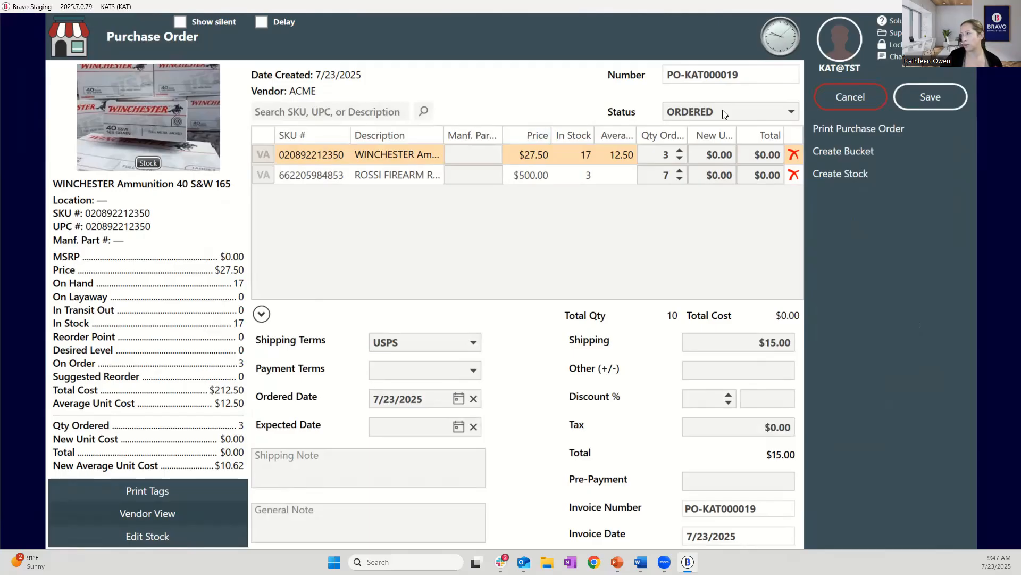
left_click(782, 115)
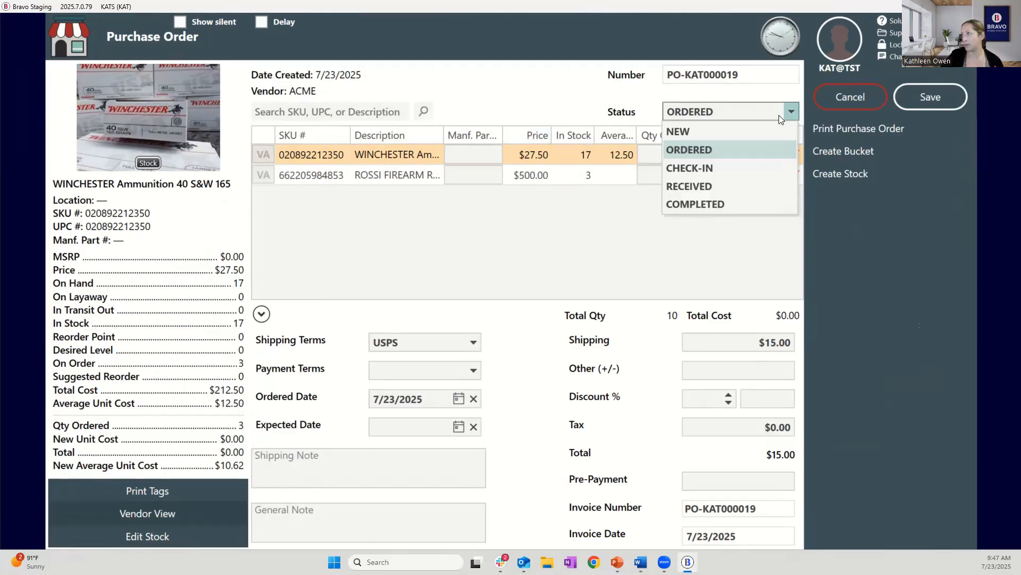
left_click(705, 170)
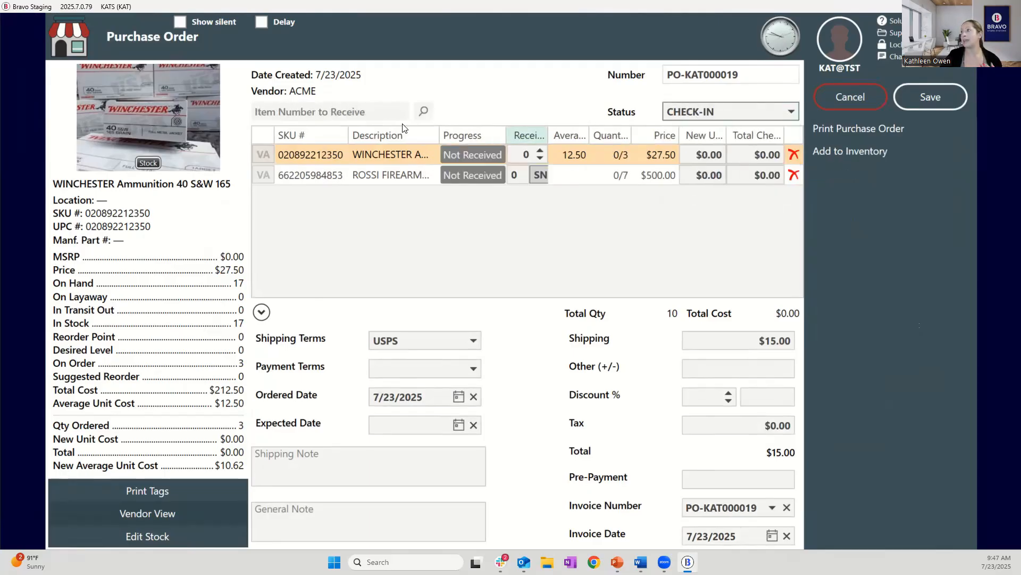
left_click(341, 112)
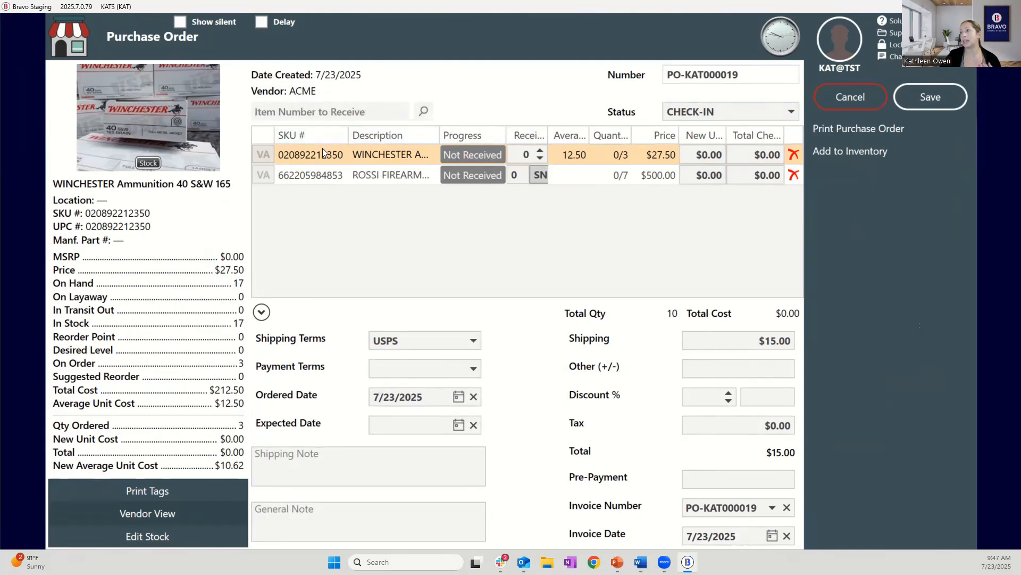
key("alt+Tab")
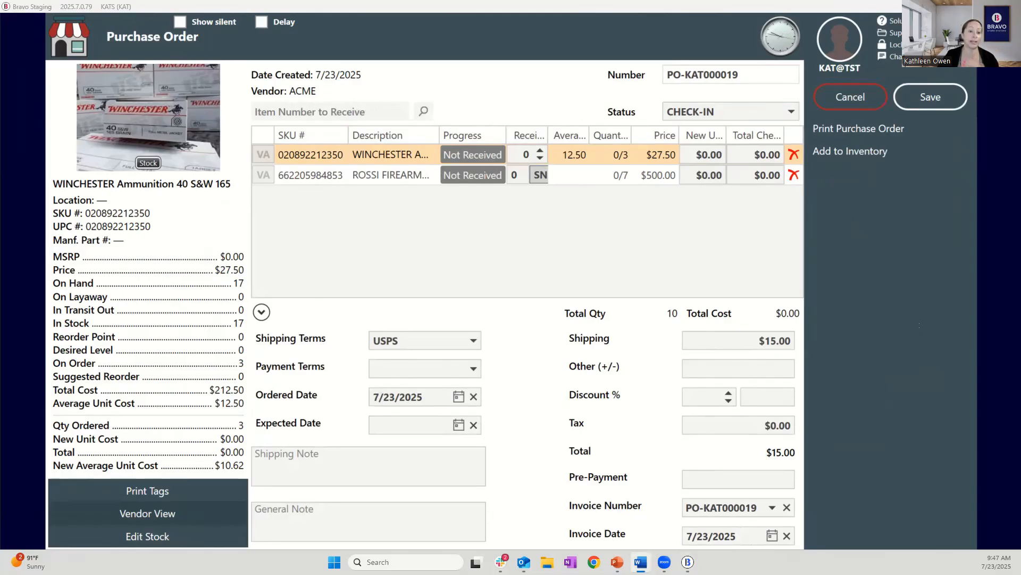
key("alt+Tab")
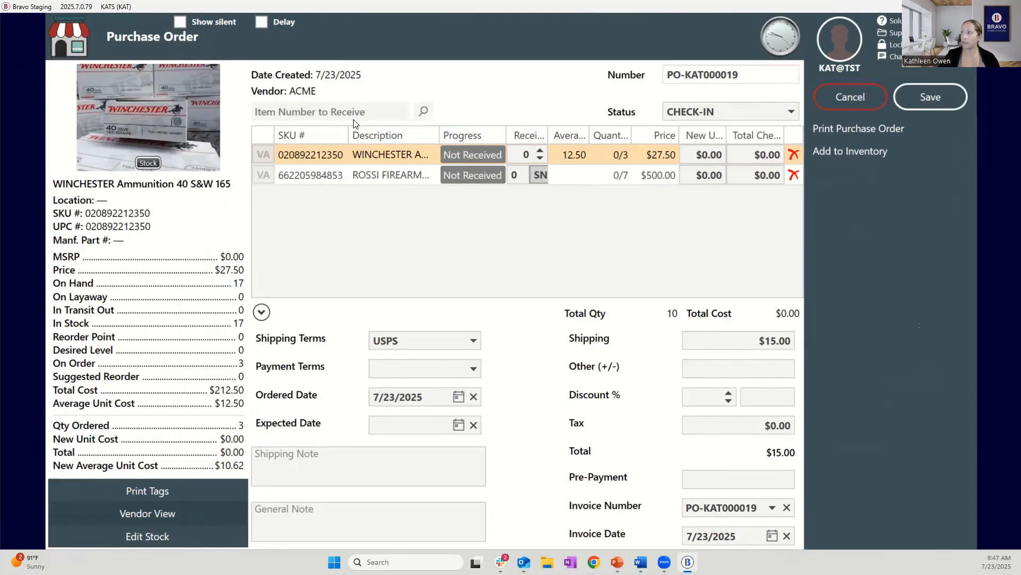
key("ctrl+v")
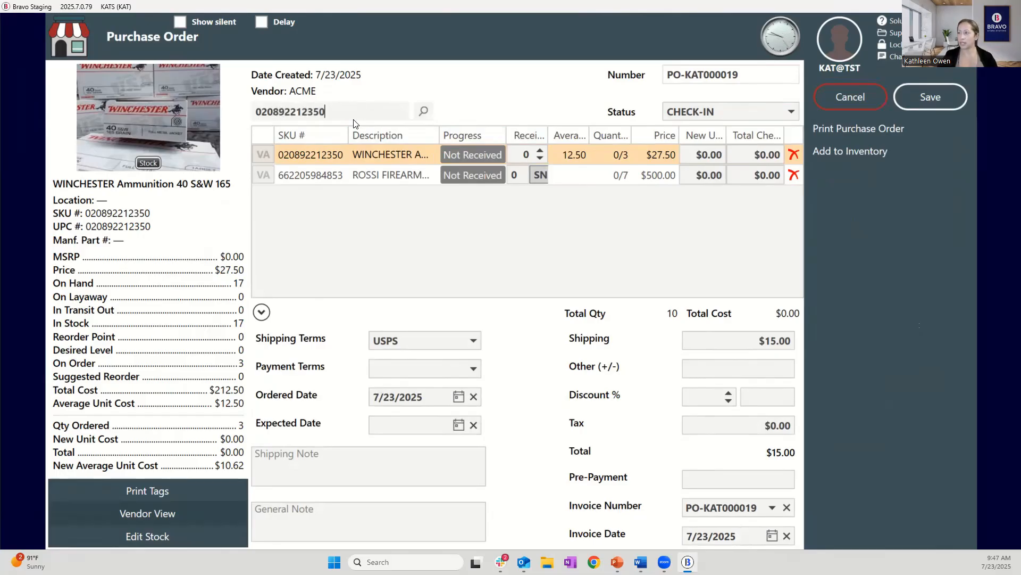
key("Return")
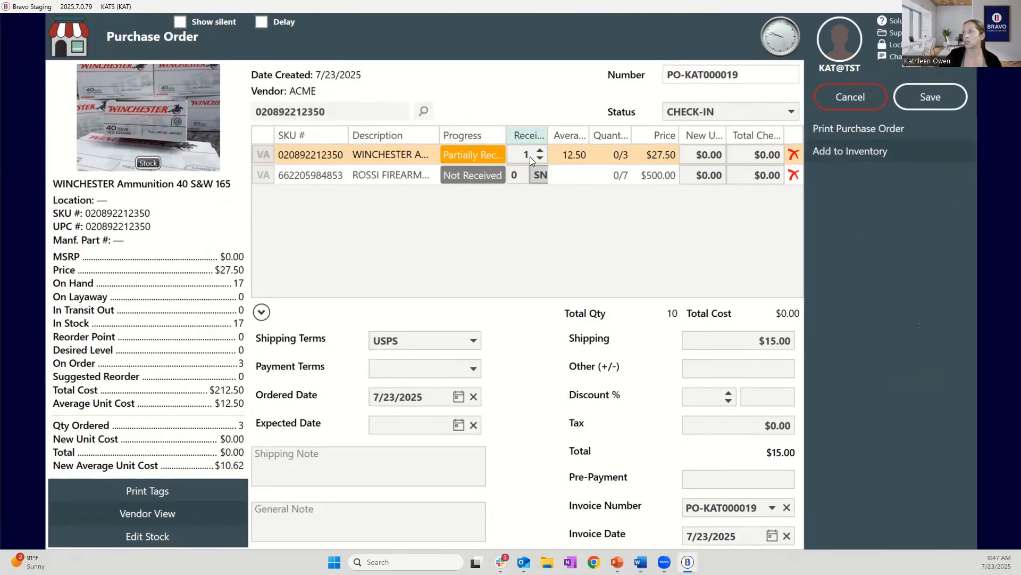
left_click(368, 112)
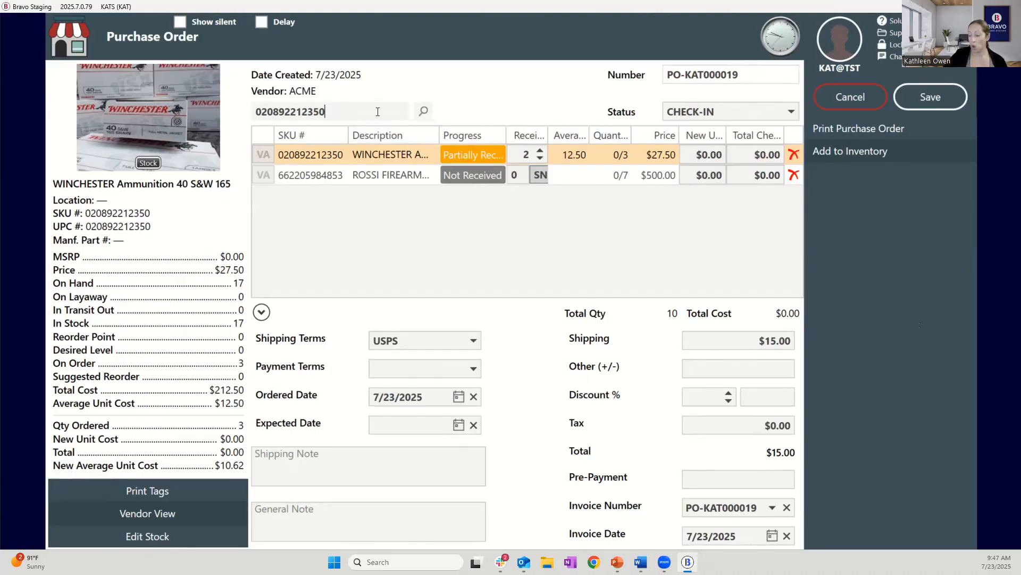
key("Return")
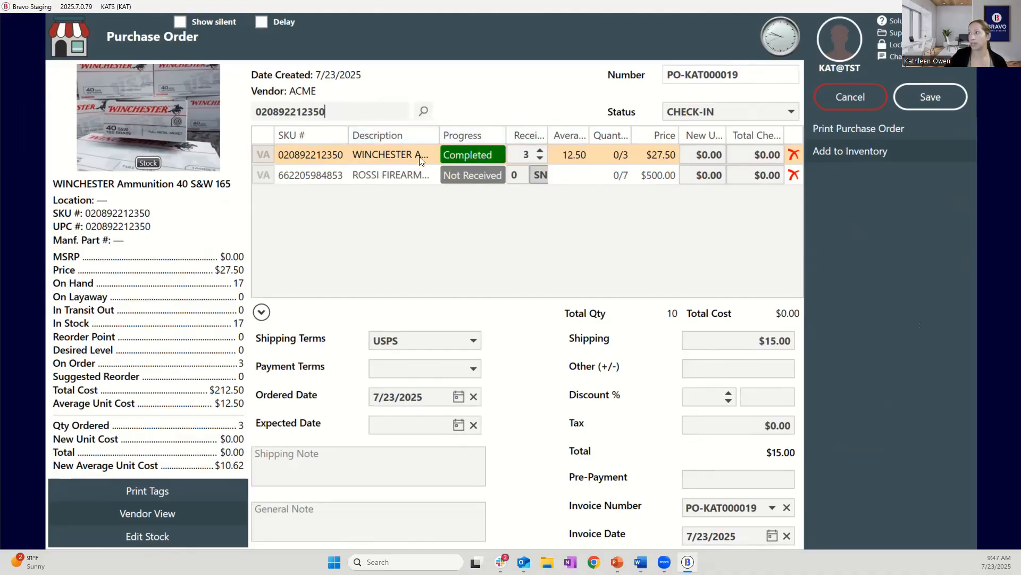
left_click(711, 157)
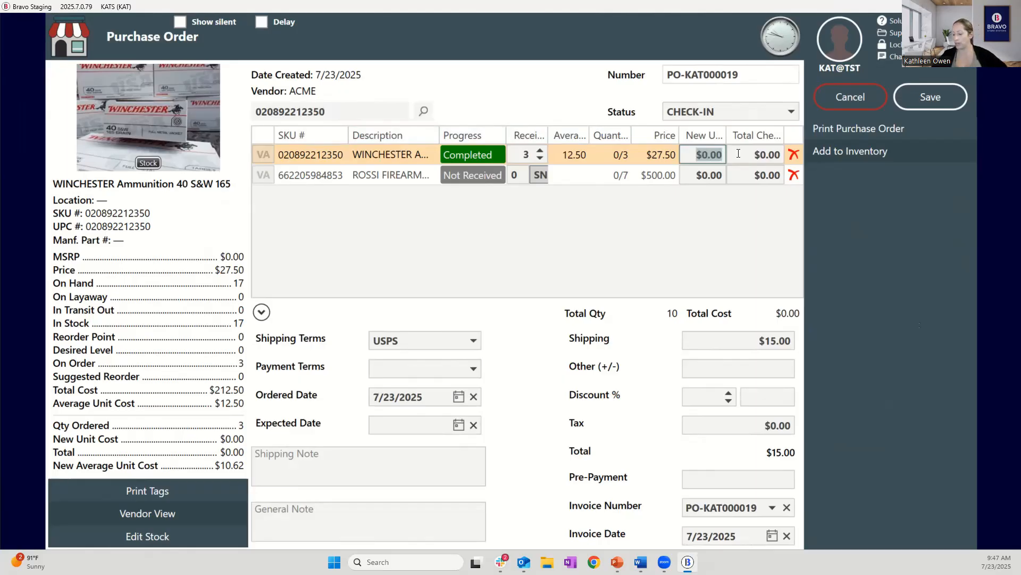
type("10")
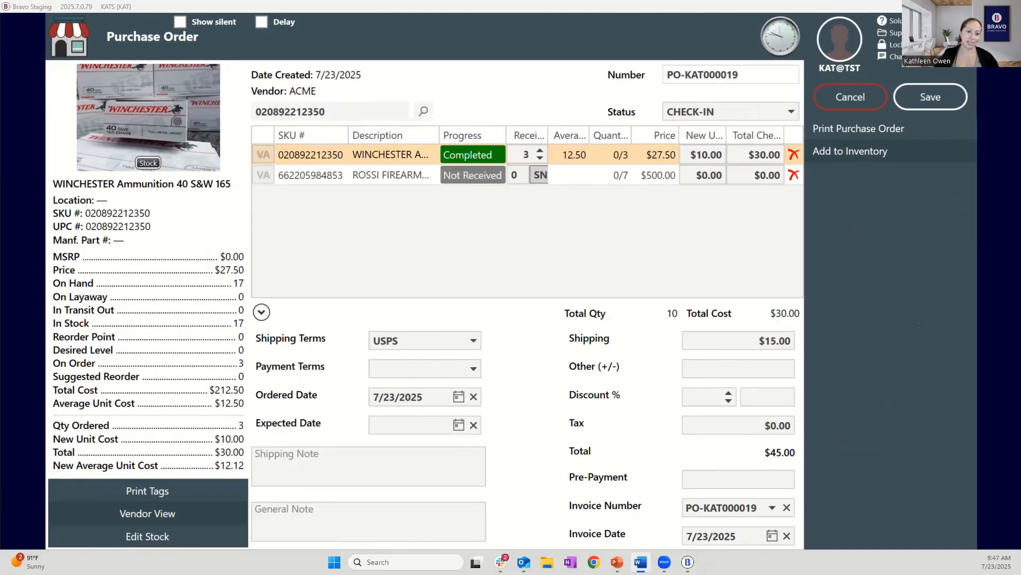
left_click(356, 117)
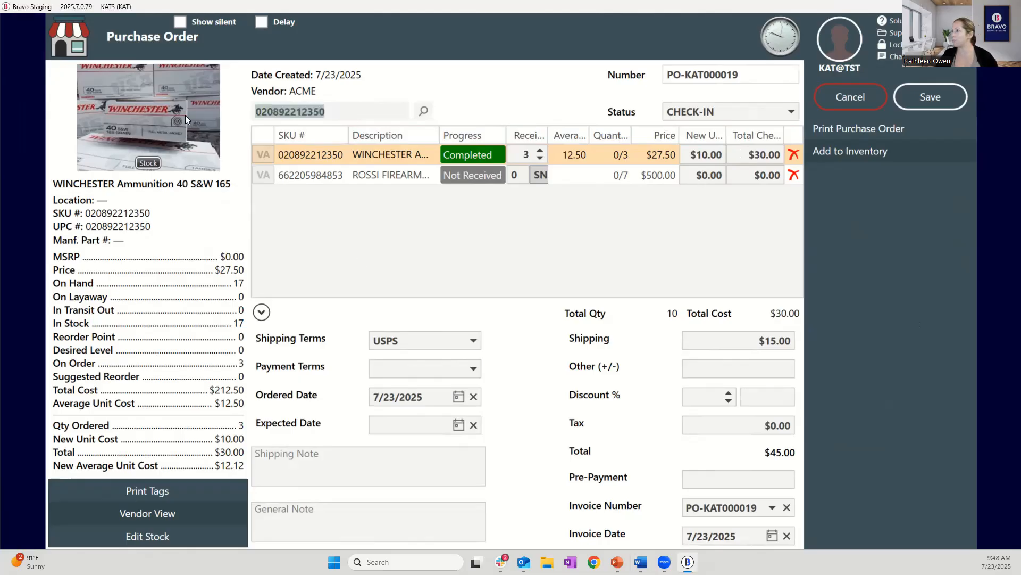
key("BackSpace")
type("662205984853")
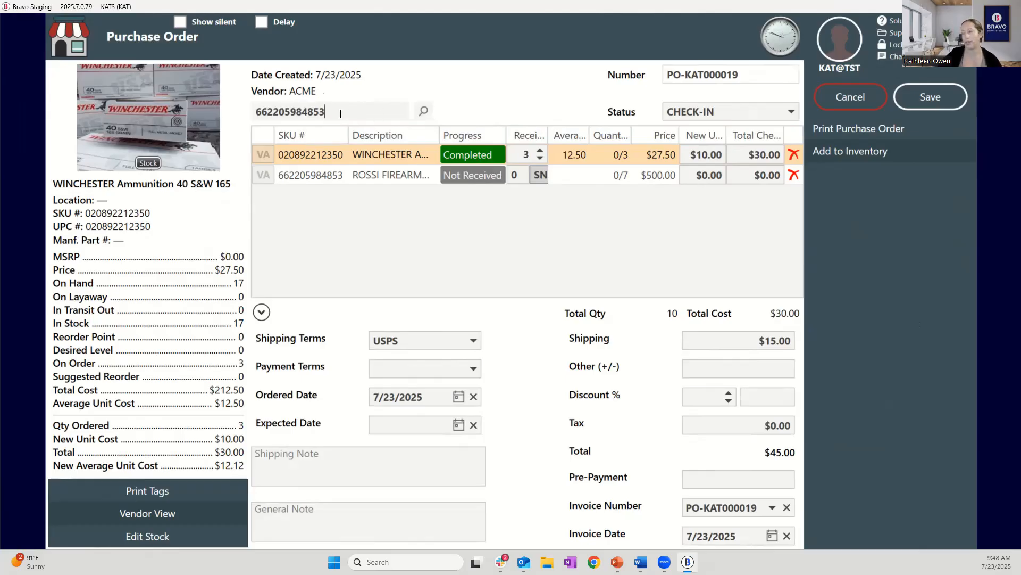
key("BackSpace")
key("BackSpace")
key("BackSpace")
key("BackSpace")
key("BackSpace")
key("BackSpace")
key("BackSpace")
key("BackSpace")
key("BackSpace")
key("BackSpace")
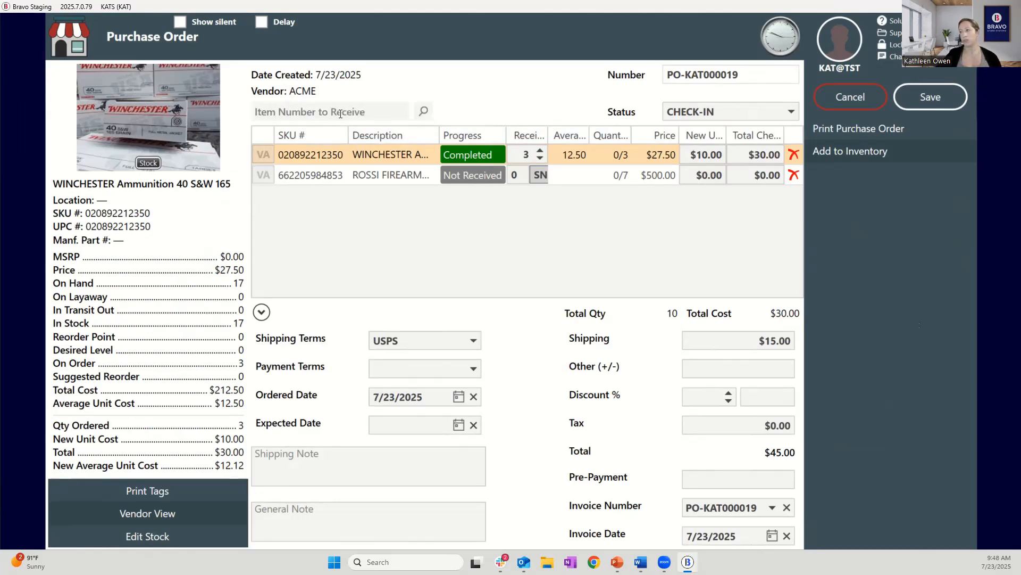
- Add a received Rossi rifle with serial number NKLAJMPOC, importer NA and location GUN WALL
left_click(538, 174)
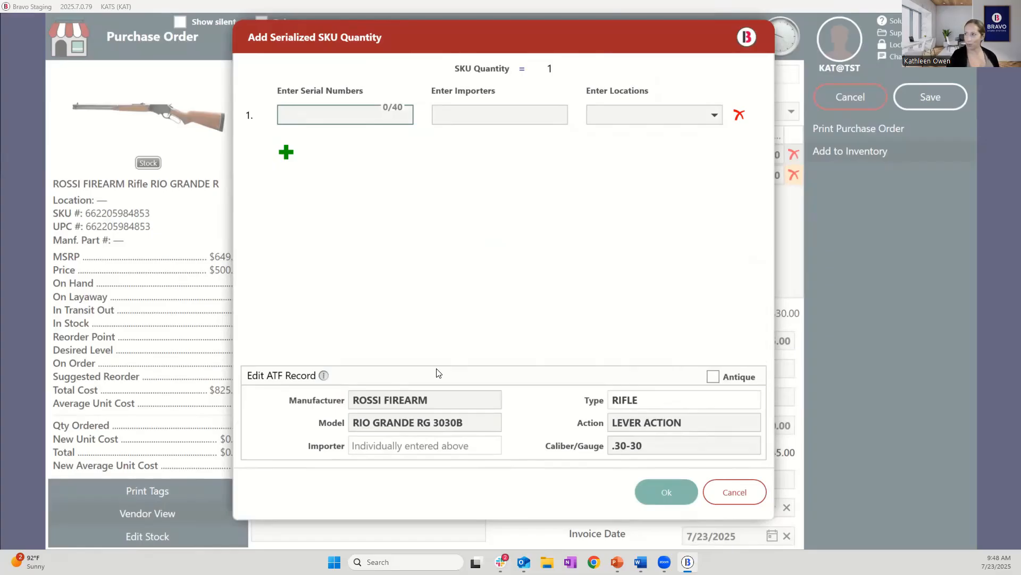
type("NKLAJMPOC")
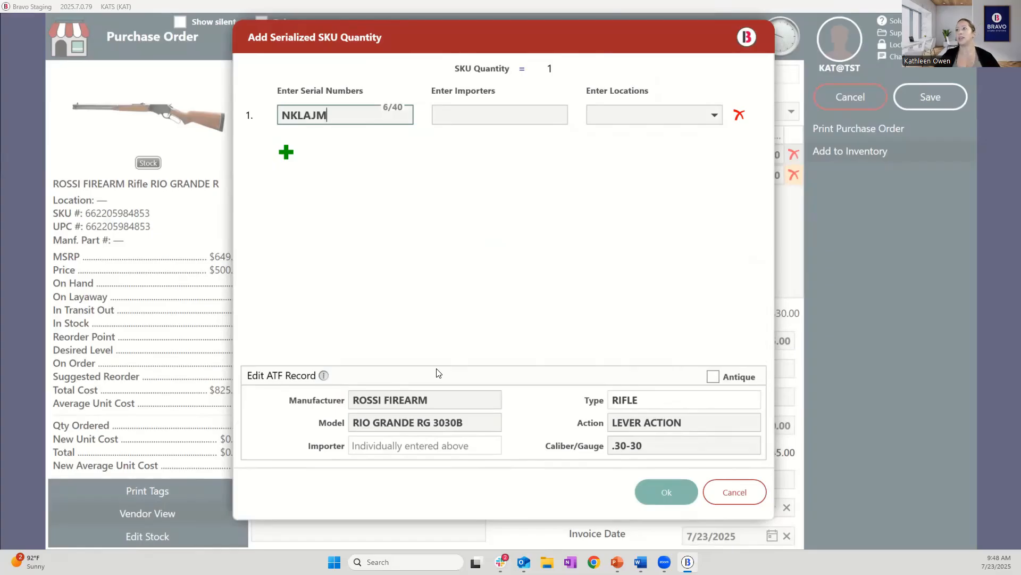
key("Tab")
type("NA")
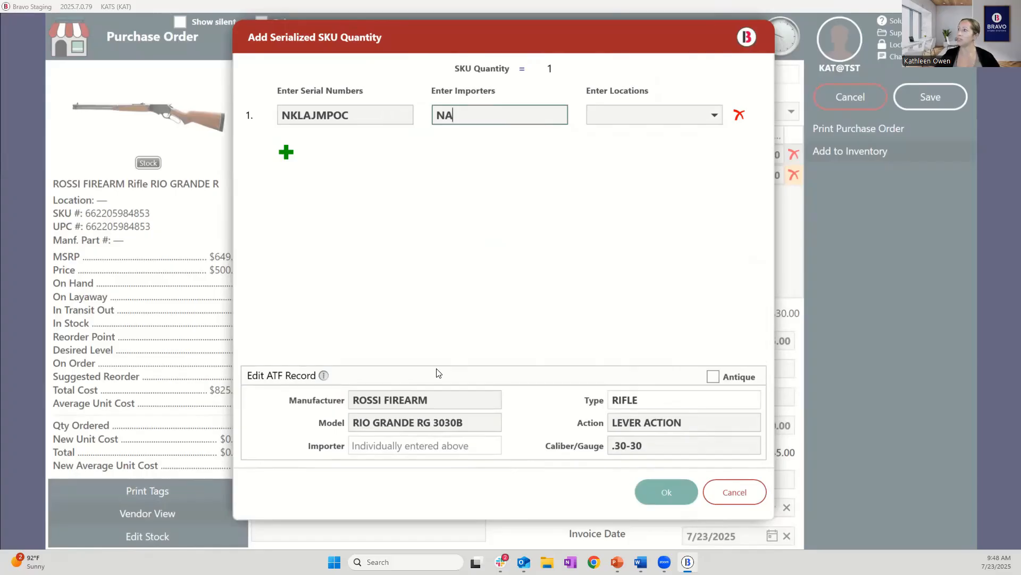
key("Tab")
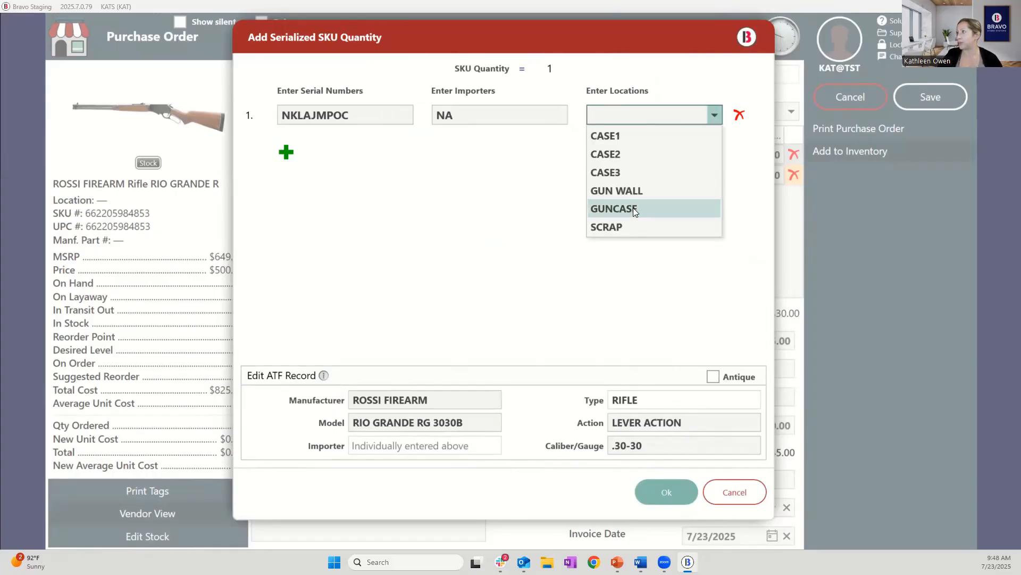
left_click(633, 191)
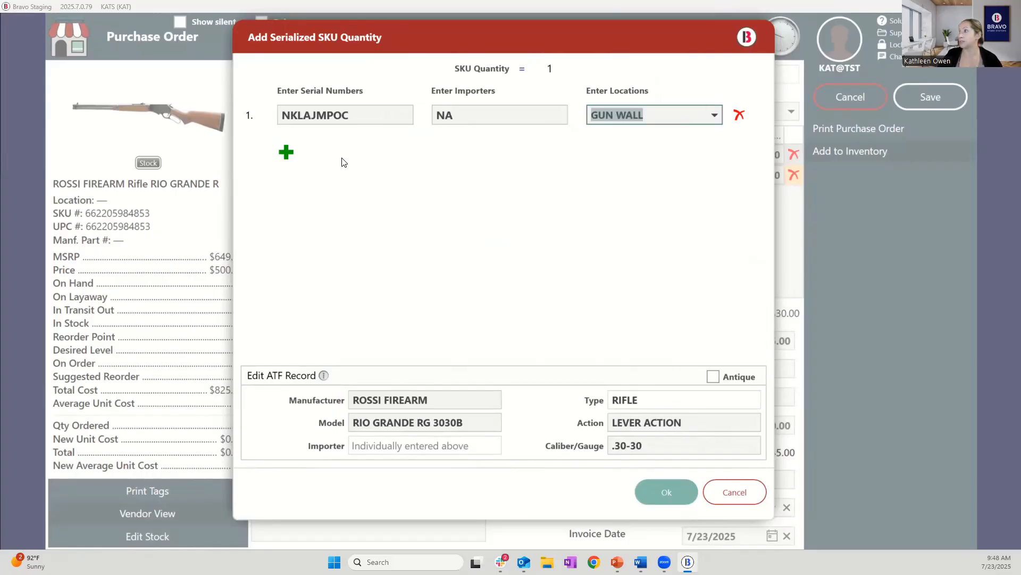
- Add a second received Rossi rifle with serial number CNHJKAIU and importer NA, and set the rifles' new unit cost to $250.00
left_click(285, 152)
type("CNHJKAIU")
key("Tab")
type("NA")
left_click(663, 496)
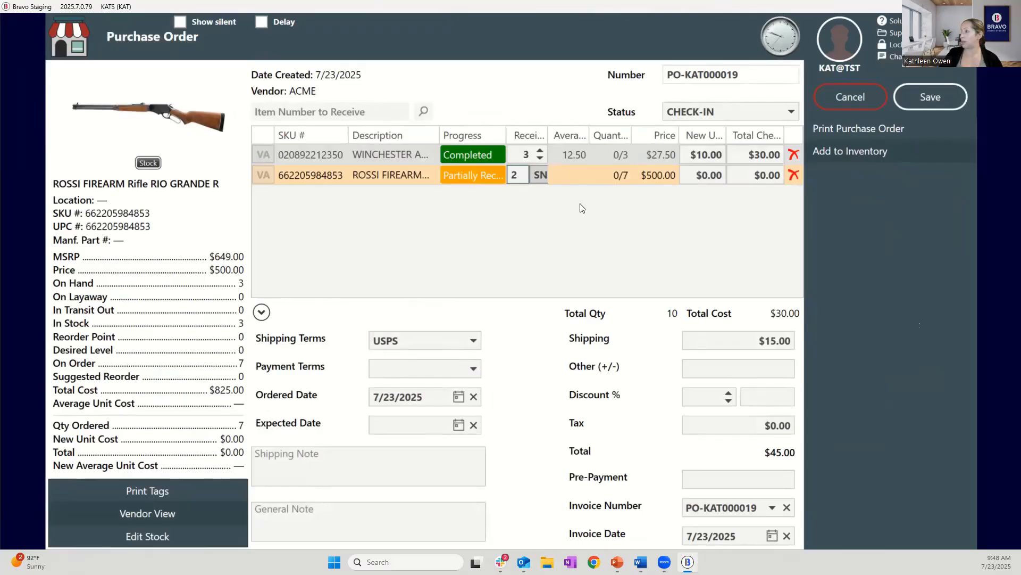
left_click(691, 181)
type("250")
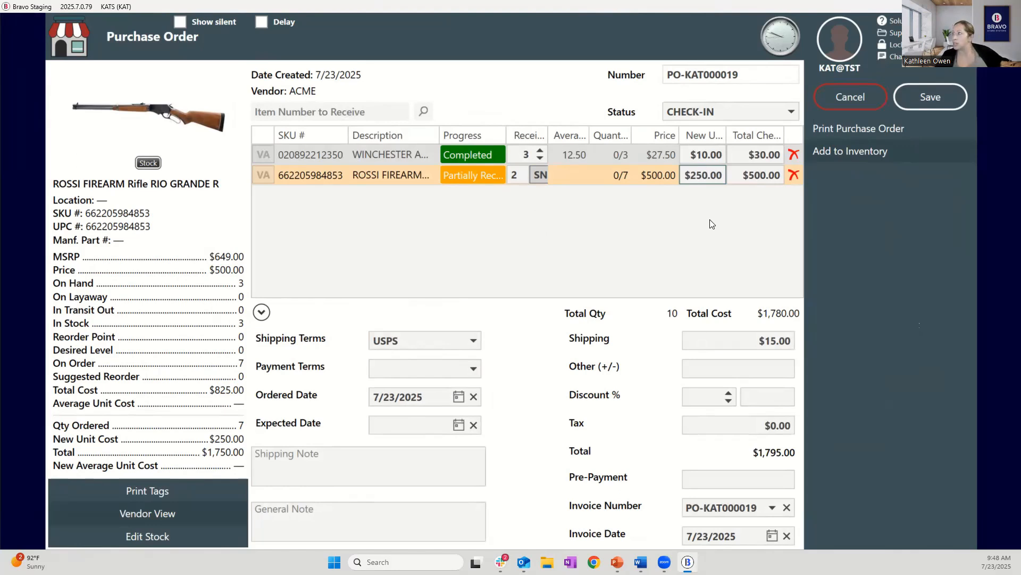
- Add the checked-in ammunition and rifles to inventory, and save the purchase order
left_click(949, 98)
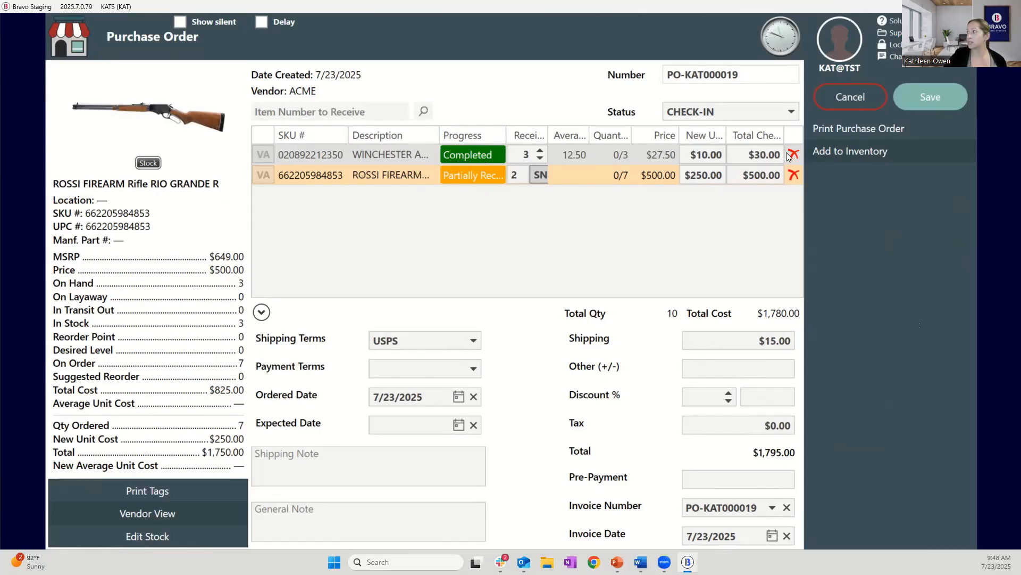
left_click(858, 155)
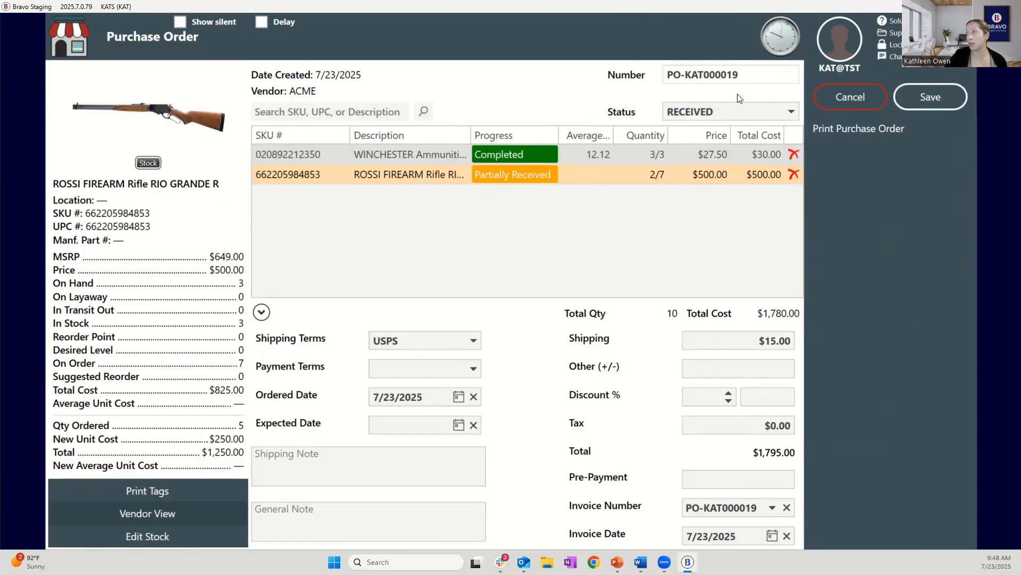
left_click(936, 98)
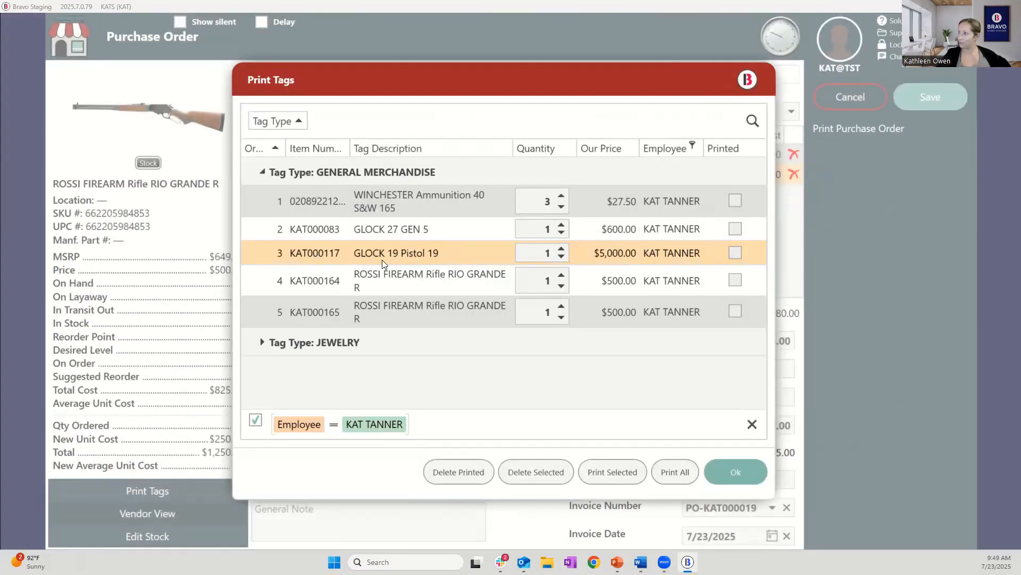
- Print all queued tags, and delete the printed general merchandise tags from the queue
left_click(389, 280)
left_click(397, 195)
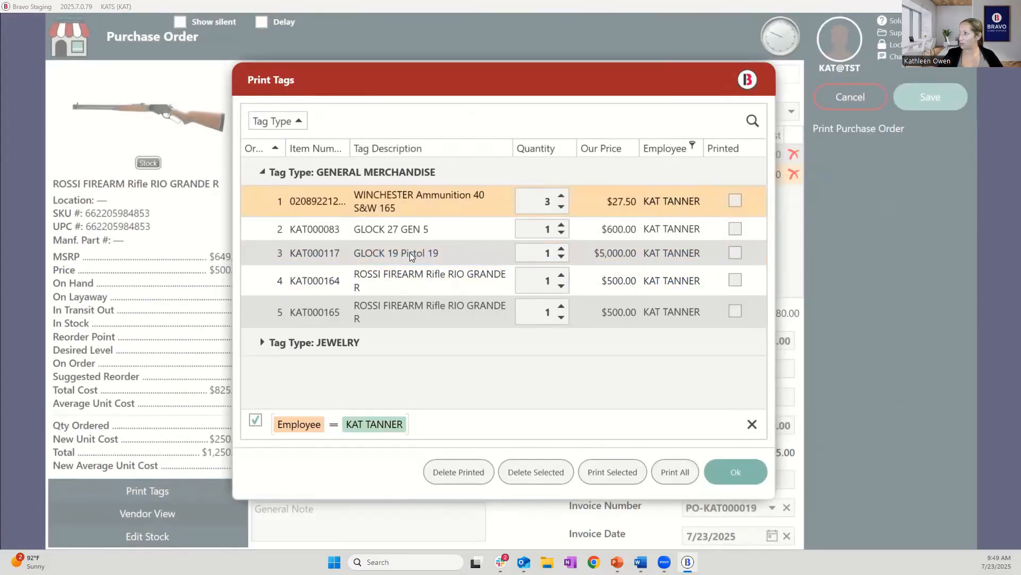
left_click(422, 300, "shift")
left_click(685, 470)
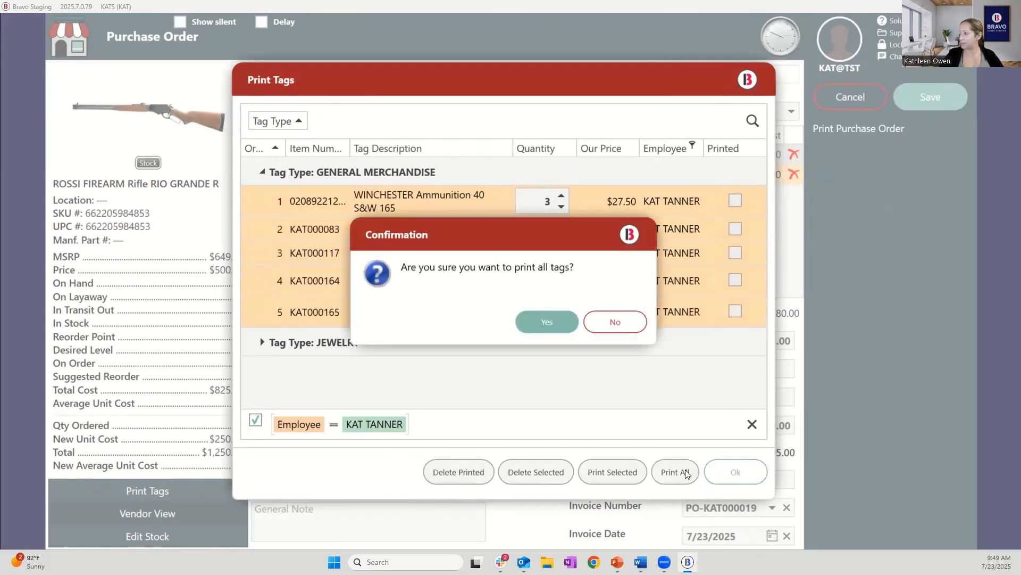
key("Return")
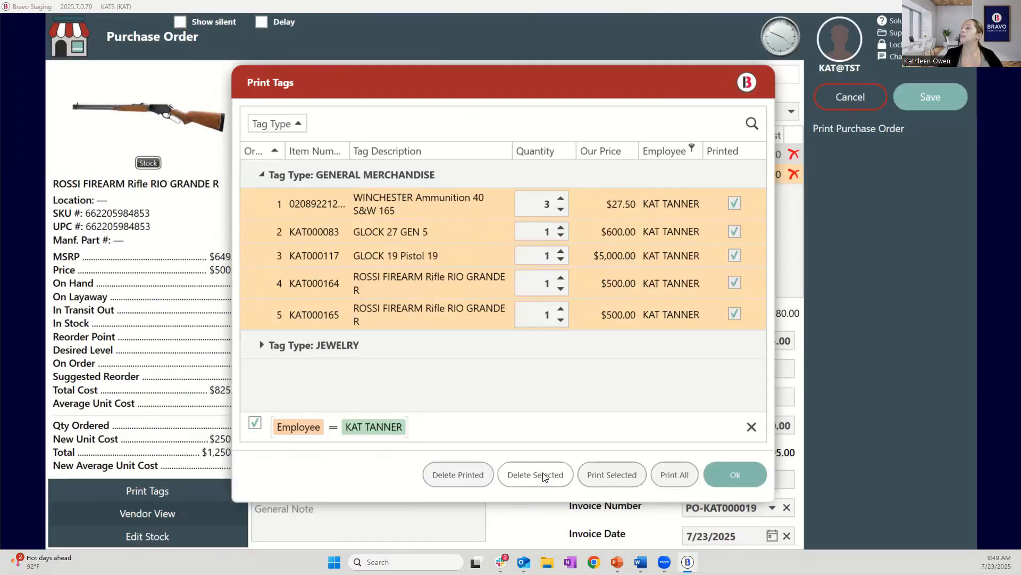
left_click(544, 475)
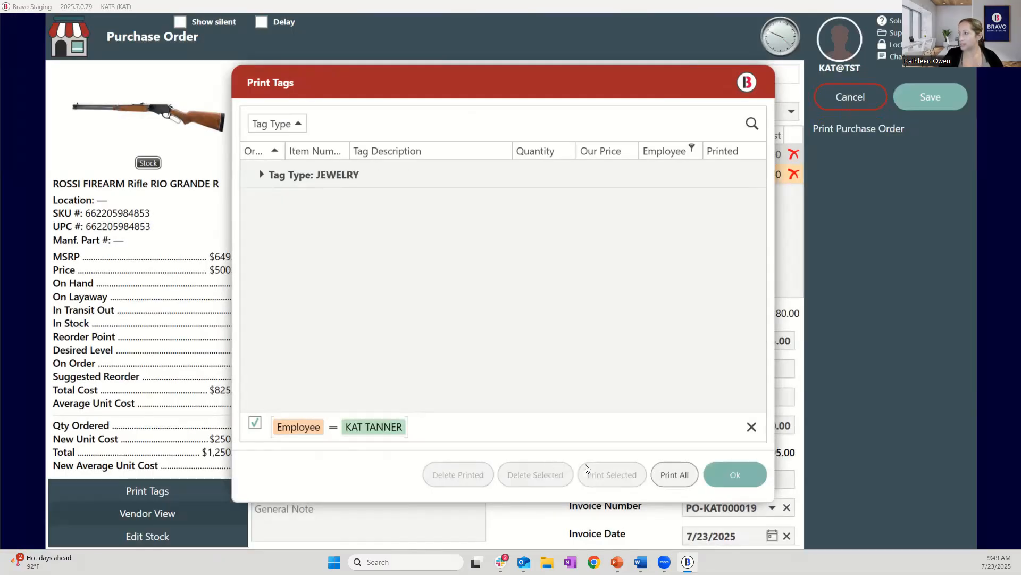
left_click(716, 468)
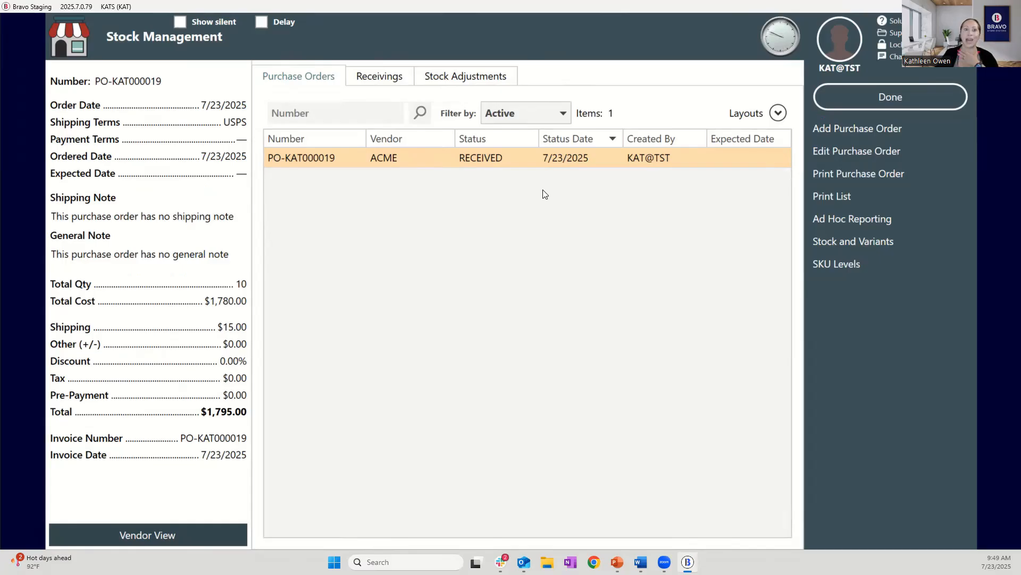
- Open the received ACME purchase order for editing, and set its status to CHECK-IN
double_click(463, 159)
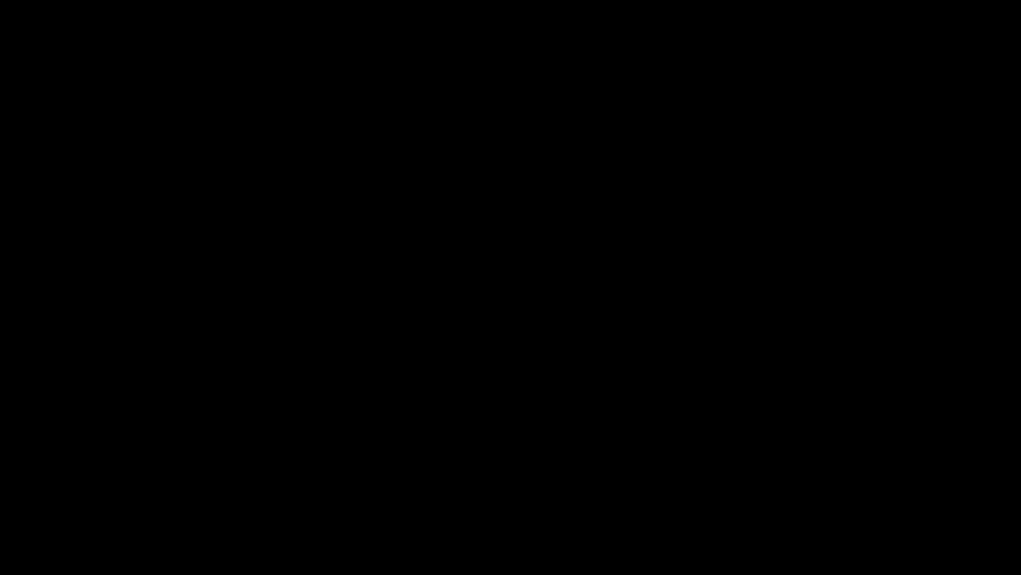
left_click(769, 111)
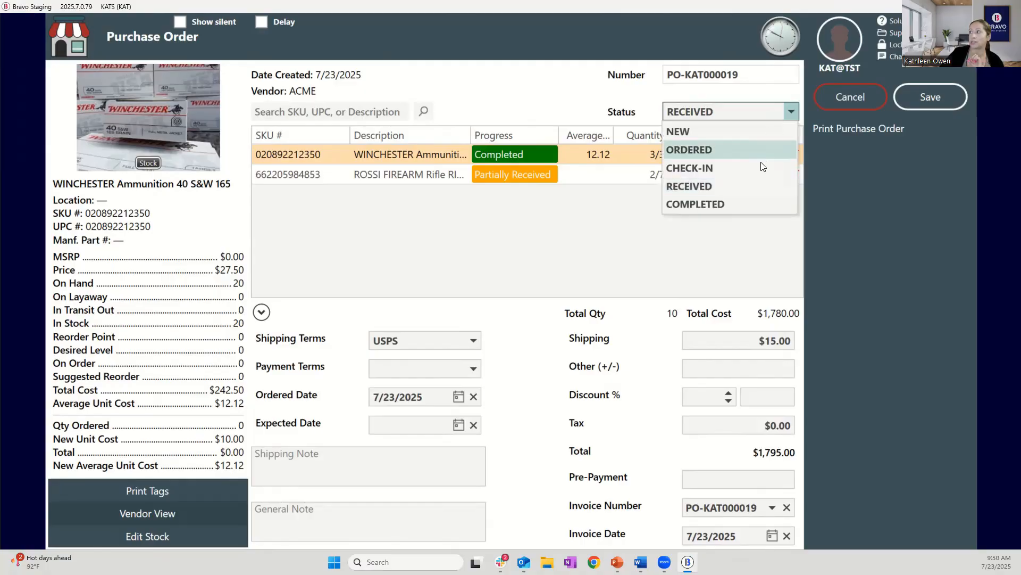
left_click(740, 168)
- Add a received Rossi rifle with serial number HOICEJOIH, importer NA and location GUN WALL
left_click(540, 176)
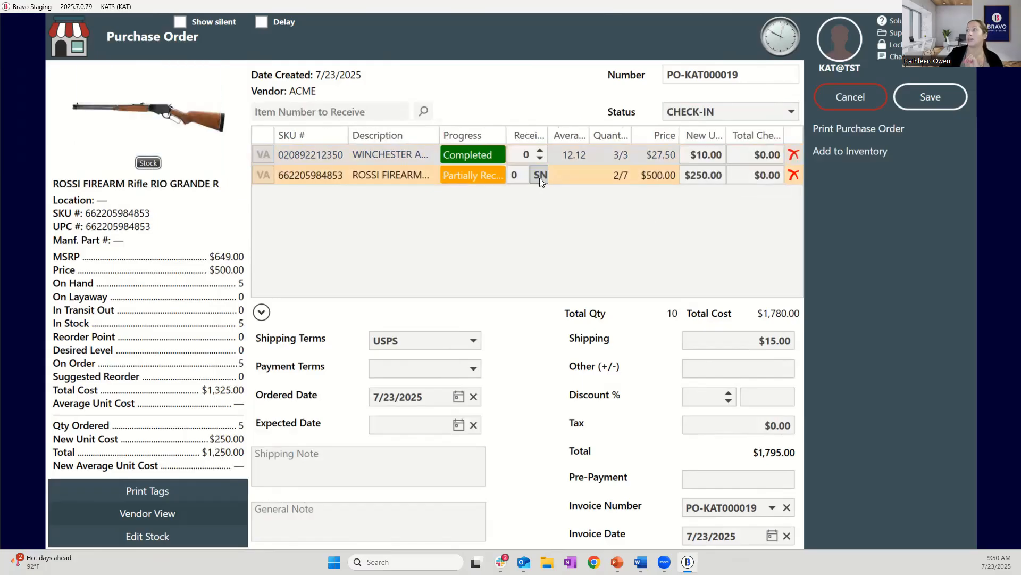
type("HOICEJOIH")
key("Tab")
type("NA")
key("Tab")
key("alt+Down")
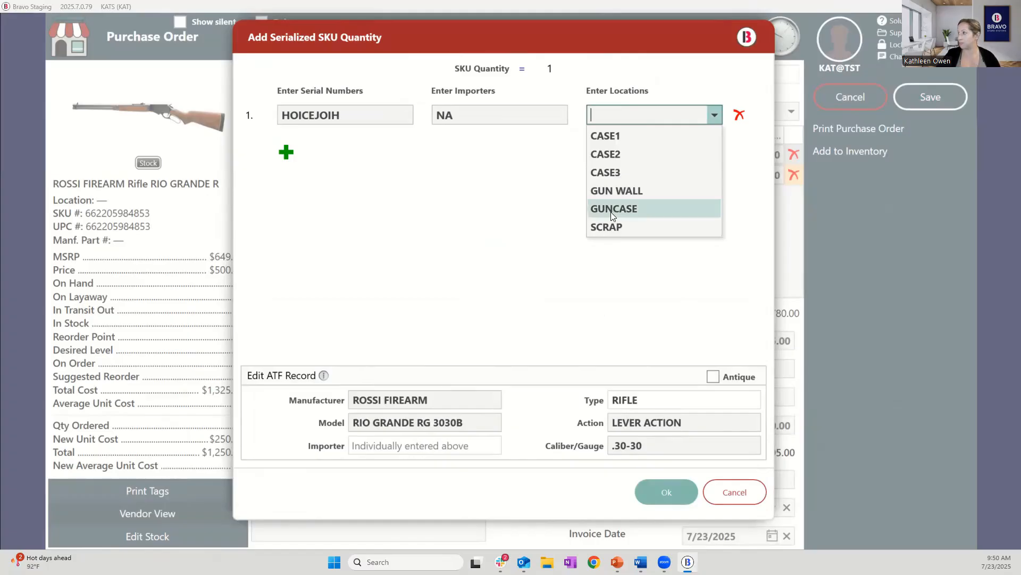
left_click(617, 191)
- Add four more serialized rifle entries to bring the SKU quantity to 5
left_click(286, 152)
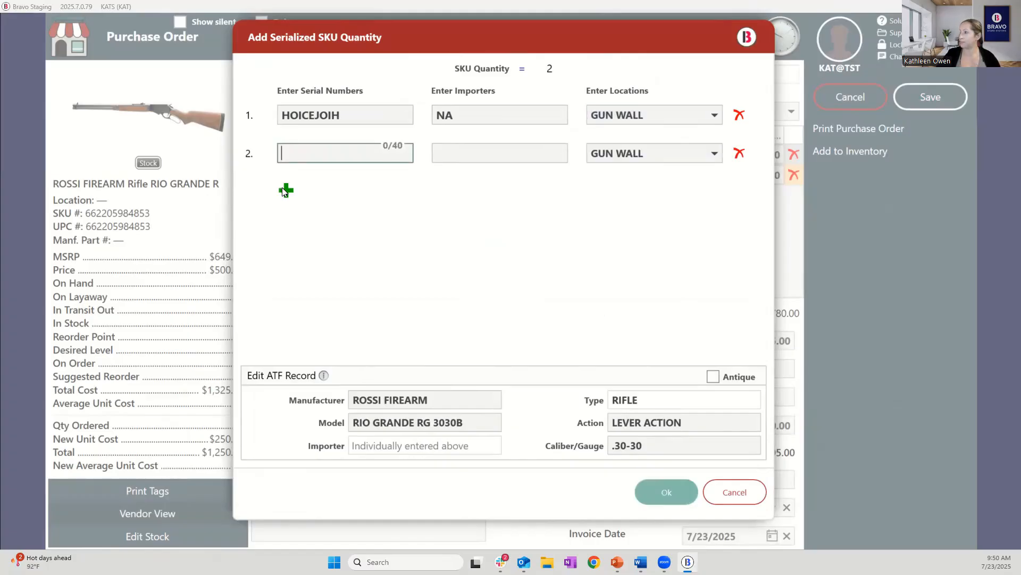
left_click(286, 190)
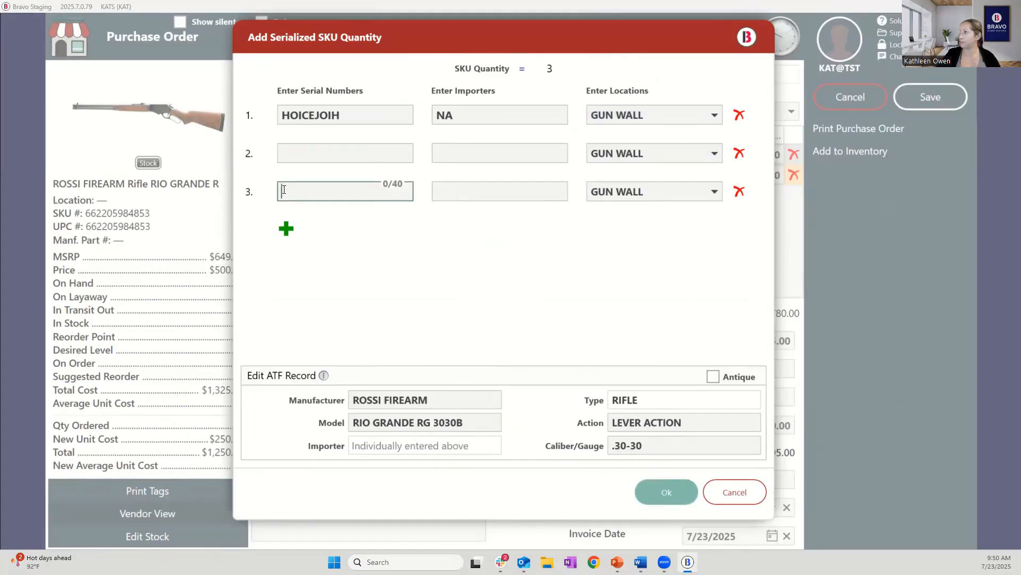
left_click(286, 228)
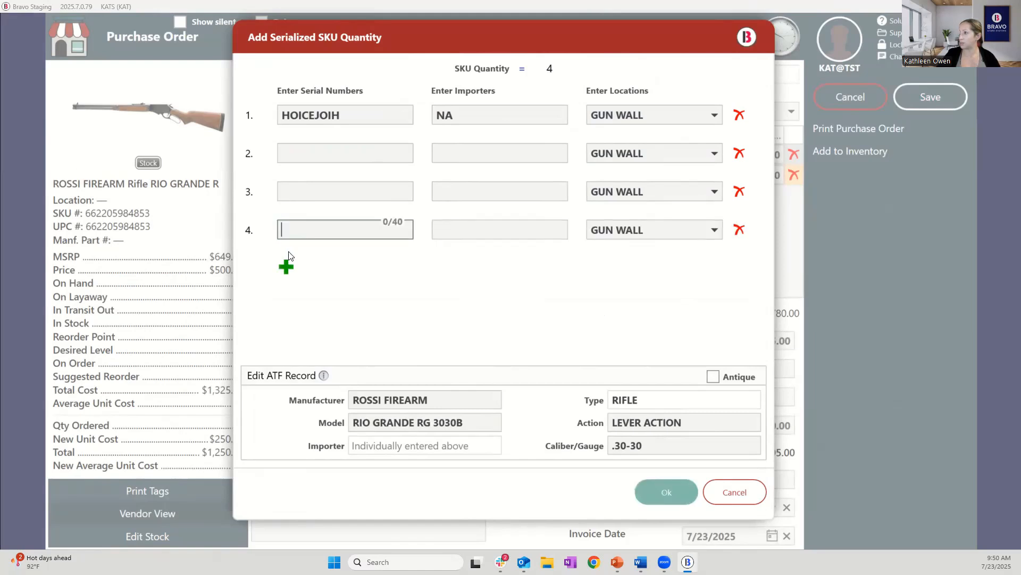
left_click(287, 263)
- Give the second rifle entry serial number ASKLN and importer NA
left_click(319, 155)
type("ASKLN")
key("Tab")
type("OINA")
key("Tab")
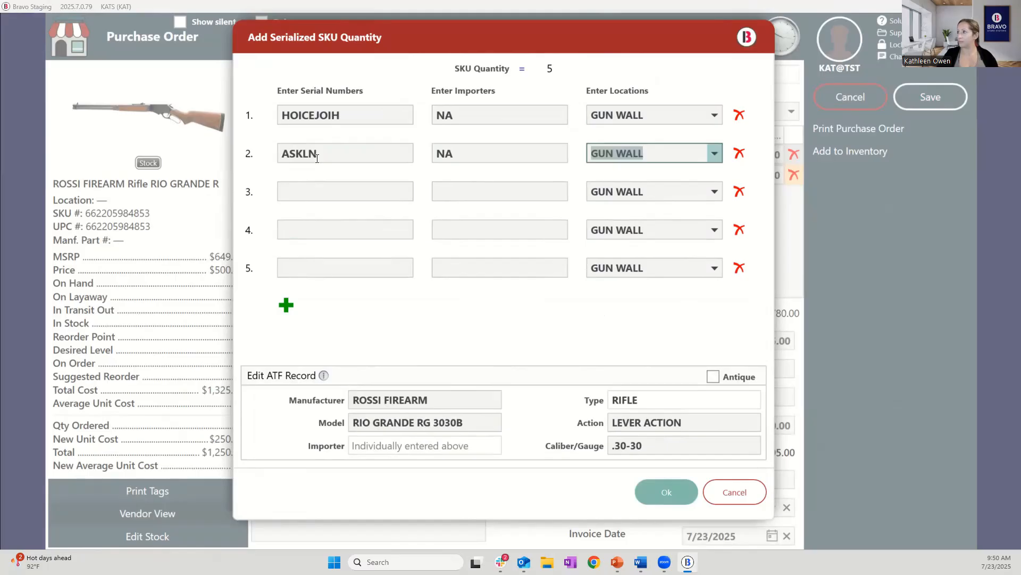
- Give the third rifle entry serial number NJOICSACNM865 and importer NA
key("Tab")
type("NJOICSACNM865")
key("Tab")
type("NA")
key("Tab")
key("Tab")
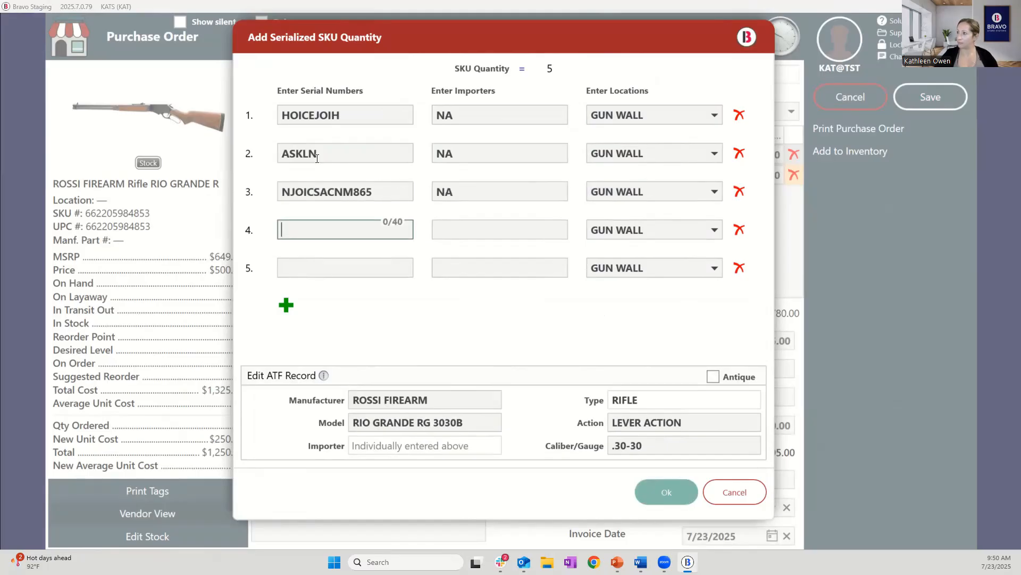
- Give the fourth rifle entry serial number MKCAJOIM5+ and importer NA
type("MKCAJOIM5+")
key("Tab")
type("NA")
key("Tab")
key("Tab")
key("Tab")
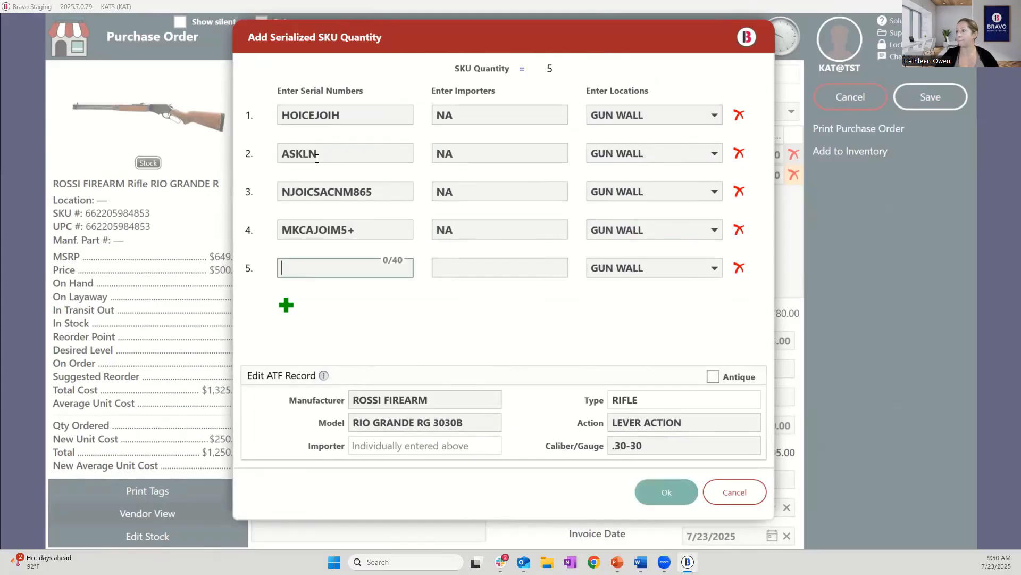
- Give the fifth rifle entry serial number IKOCNA and importer NA
type("IKOCNA")
key("Tab")
type("NA")
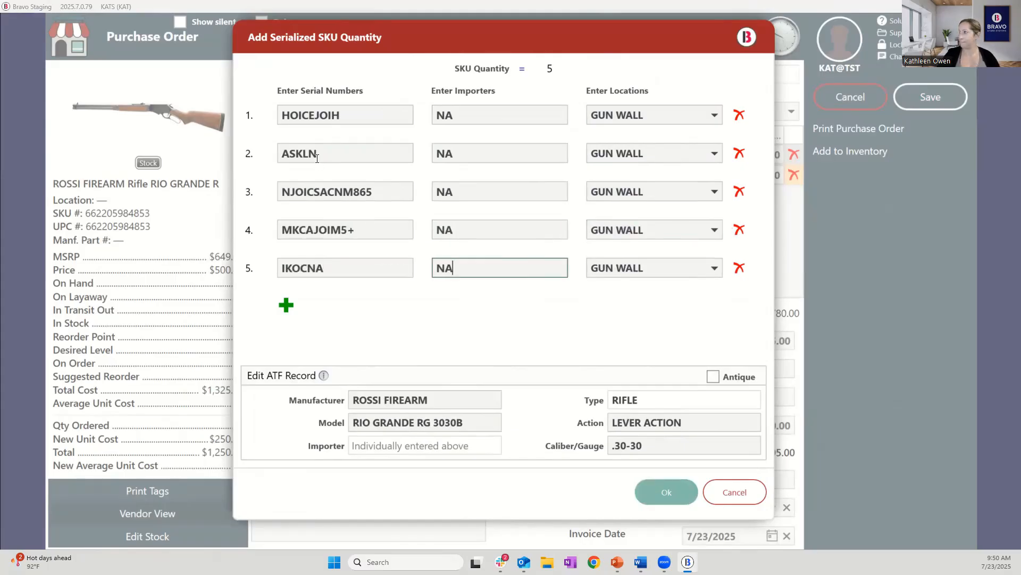
- Accept the five serialized rifles and add them to inventory, and save the purchase order
left_click(684, 489)
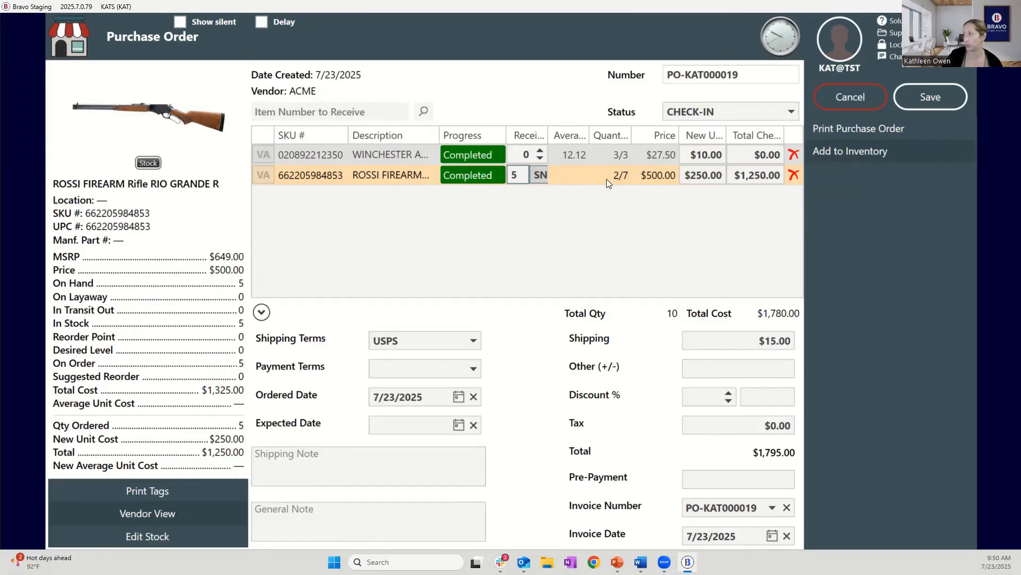
left_click(858, 153)
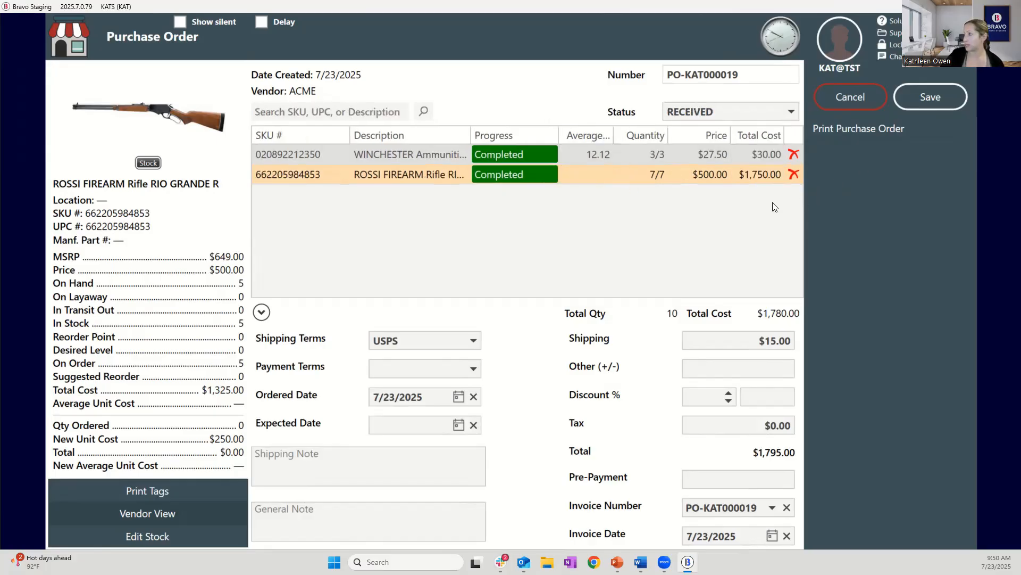
left_click(934, 103)
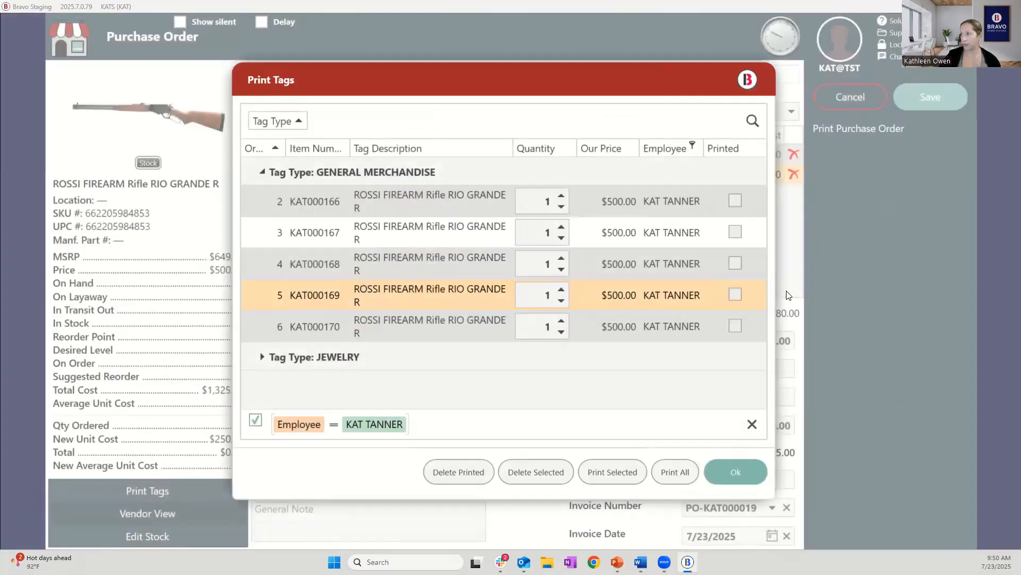
- Print the five queued Rossi rifle tags together, and delete them from the tag queue
left_click(491, 197)
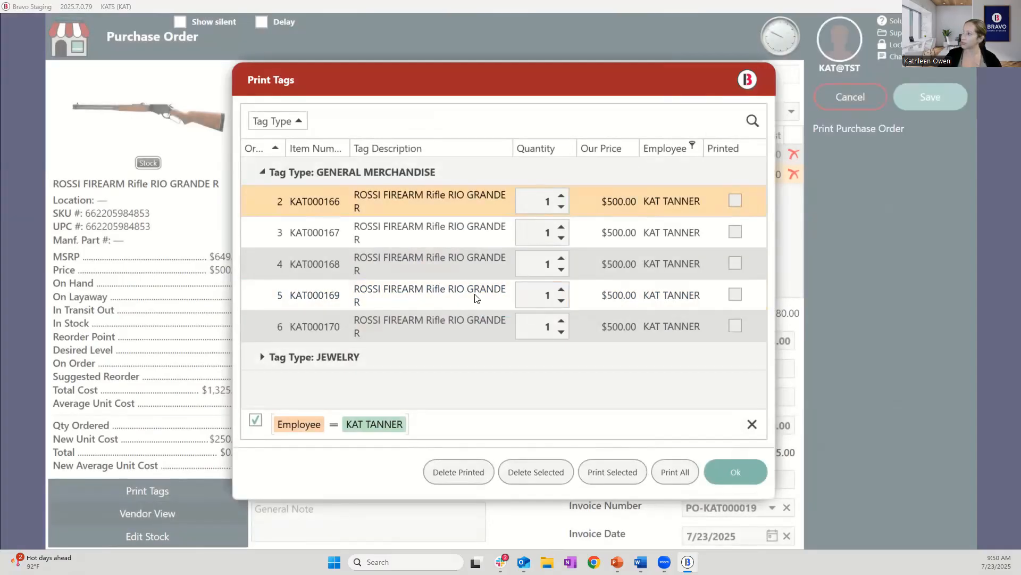
left_click(476, 323, "shift")
left_click(627, 474)
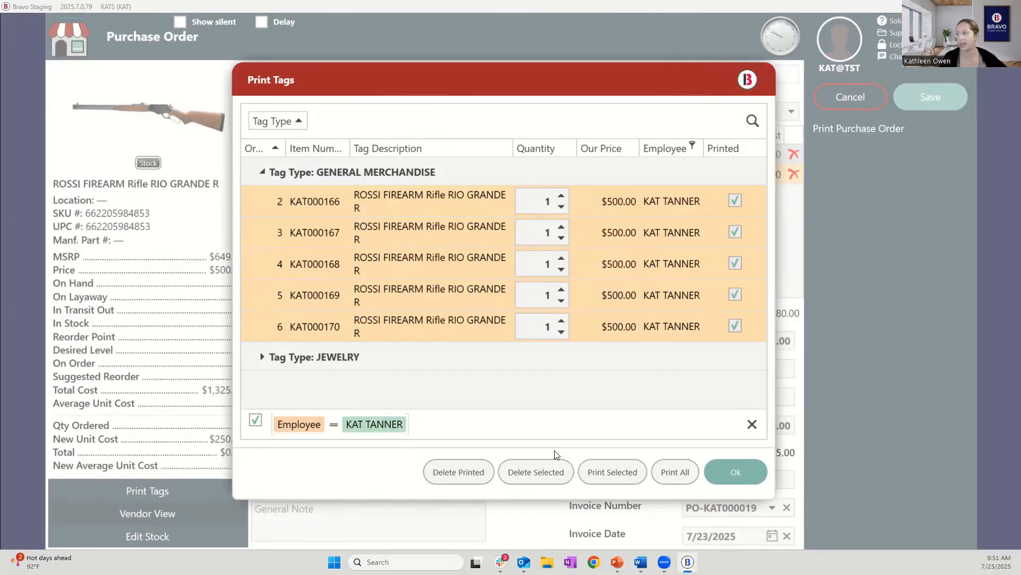
left_click(551, 469)
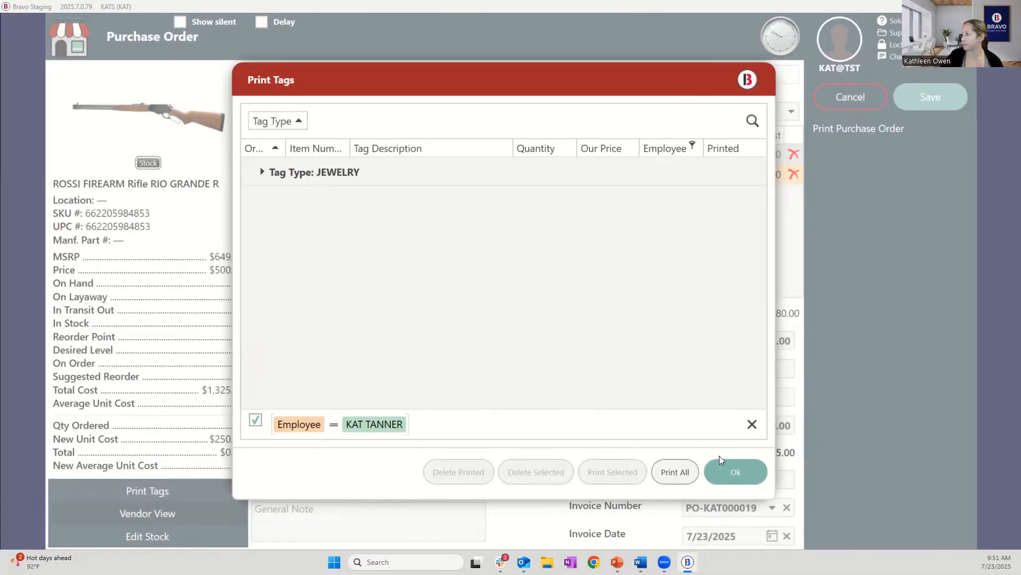
left_click(729, 462)
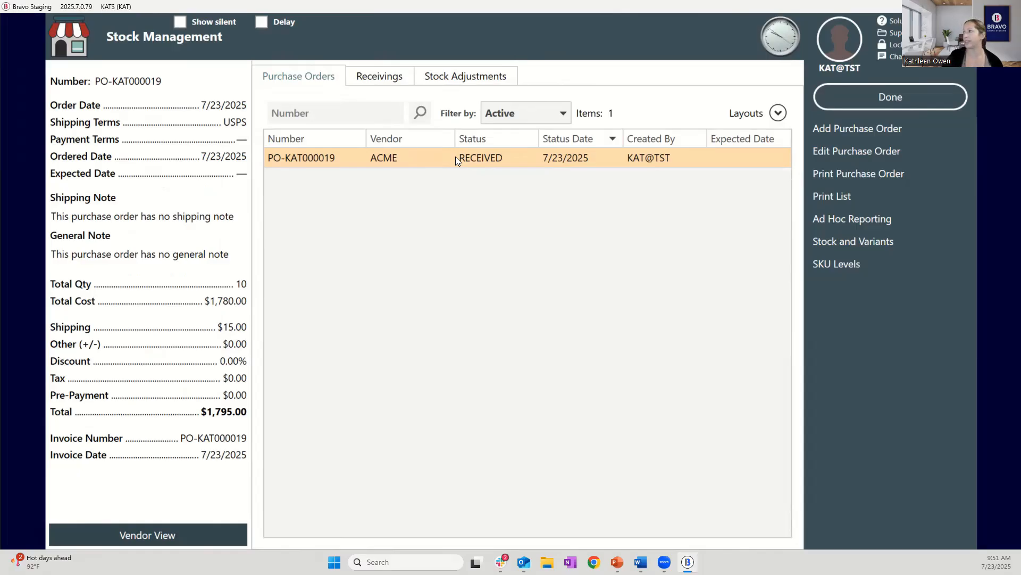
- Set the ACME purchase order's status to COMPLETED, and save it
double_click(472, 161)
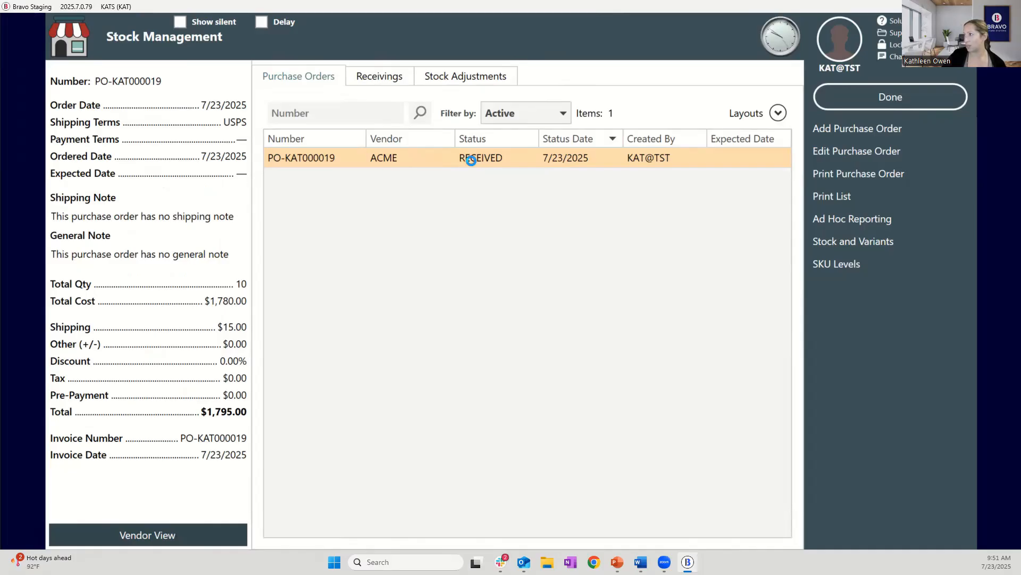
left_click(699, 118)
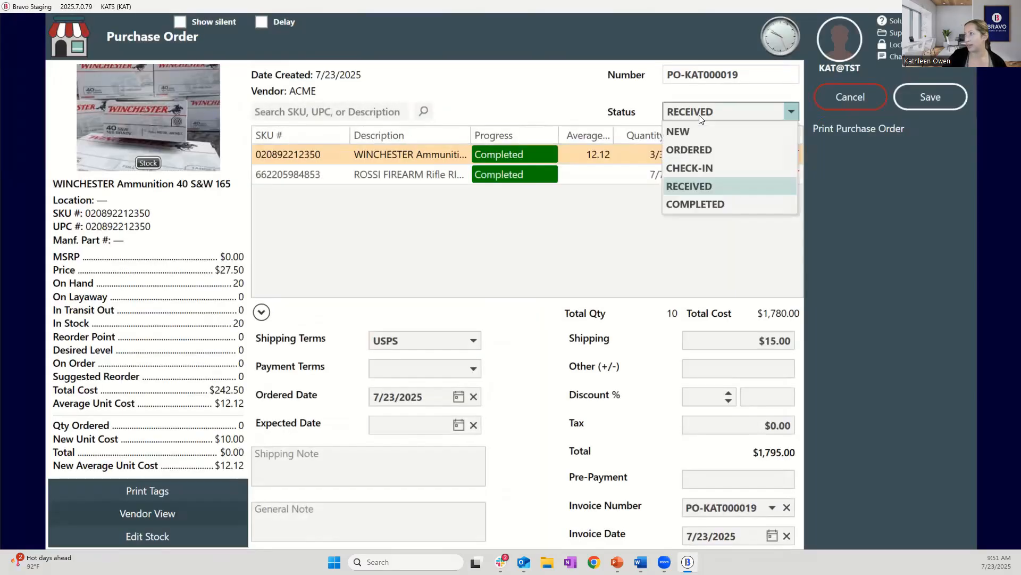
left_click(718, 206)
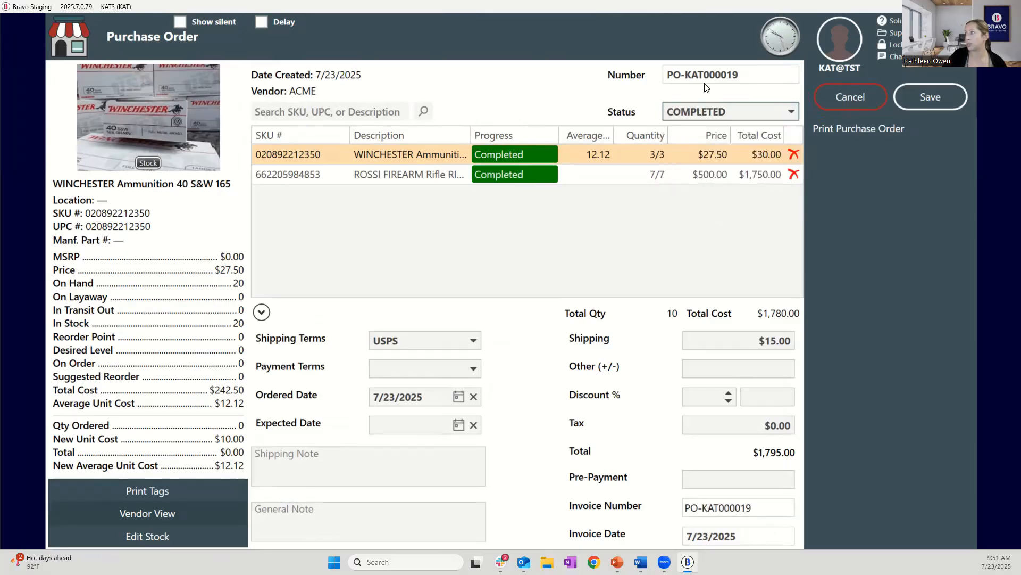
left_click(929, 98)
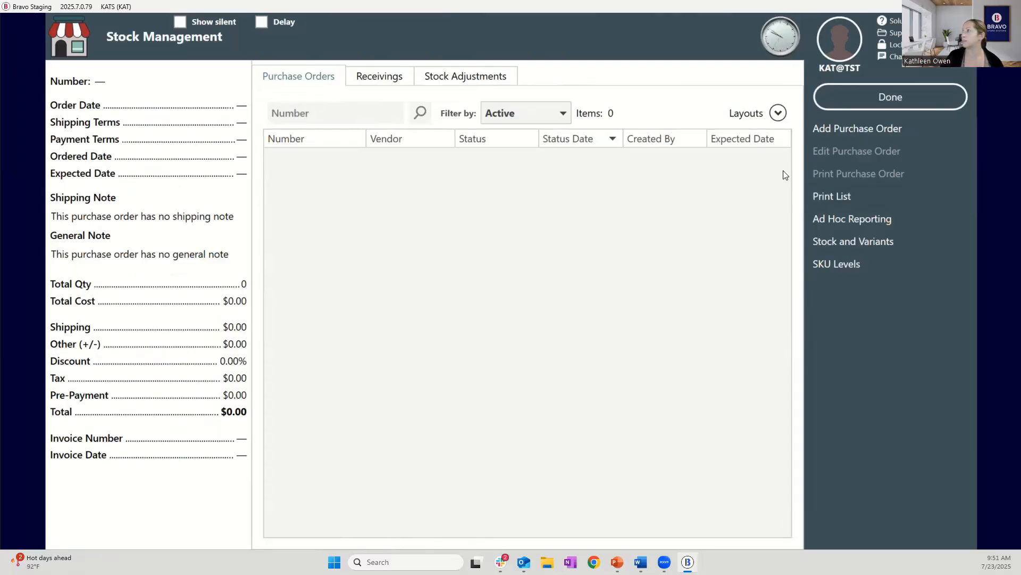
- Filter the purchase orders by Completed, and review the receivings and stock adjustments lists
left_click(513, 118)
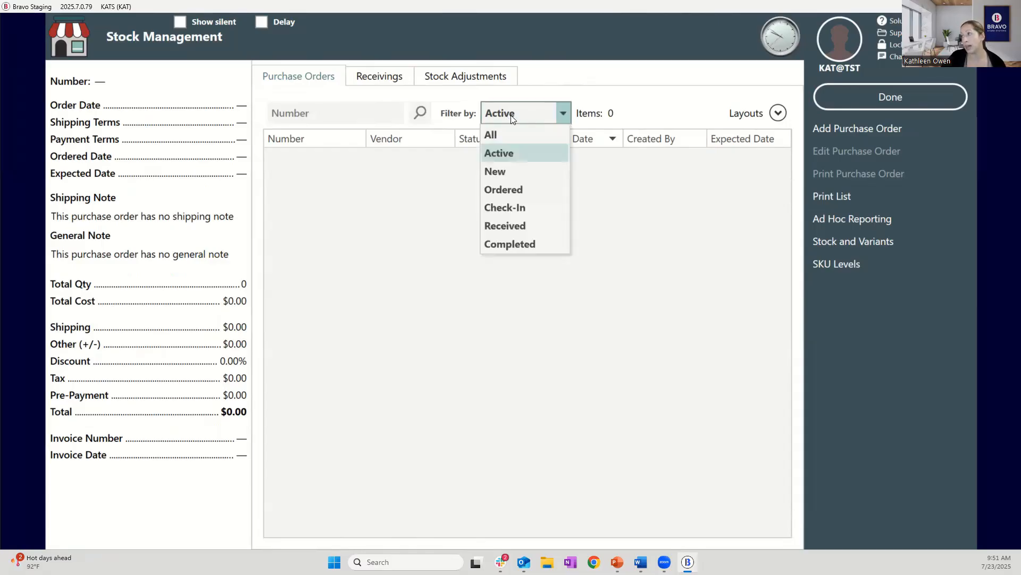
left_click(520, 244)
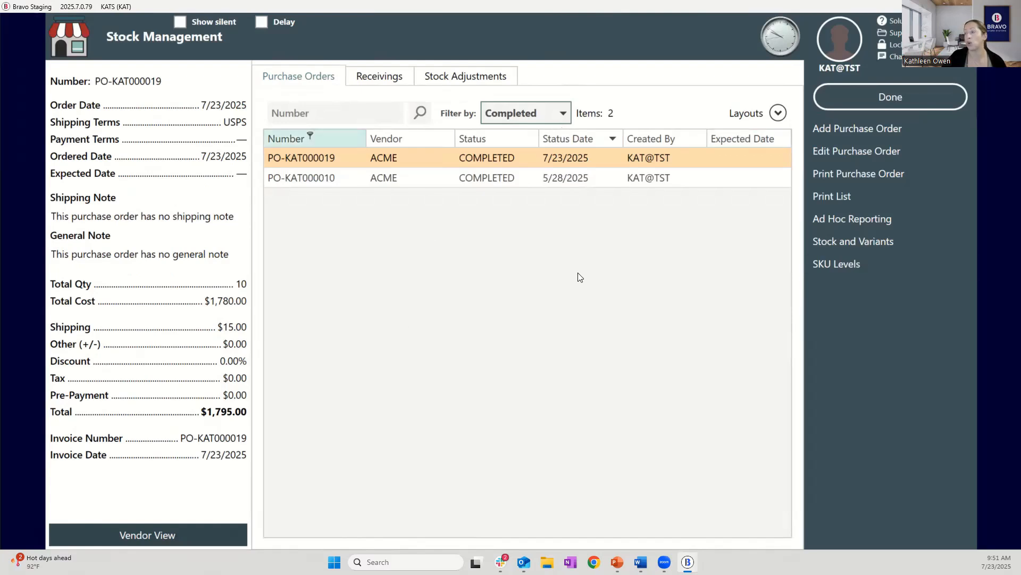
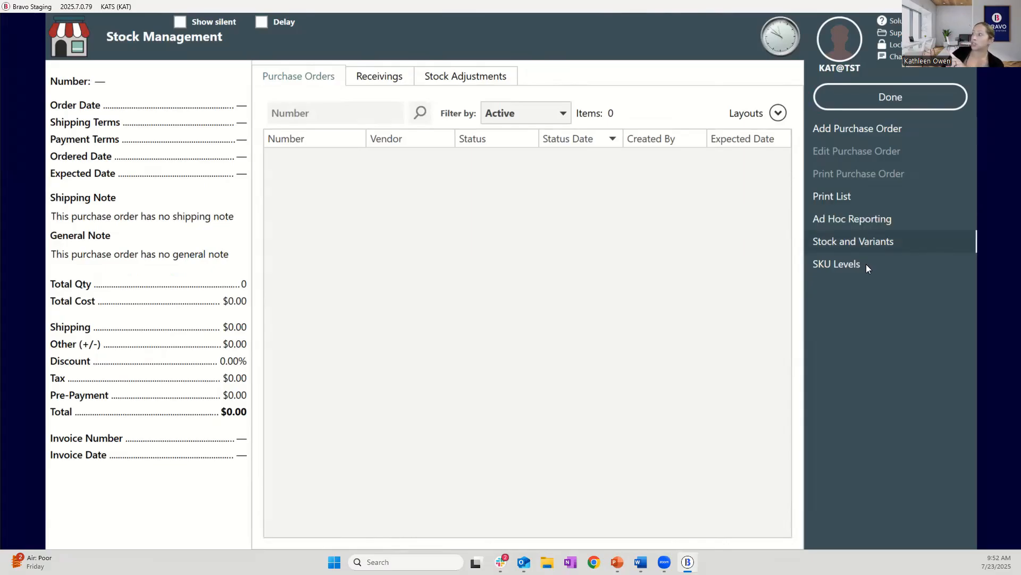
left_click(400, 77)
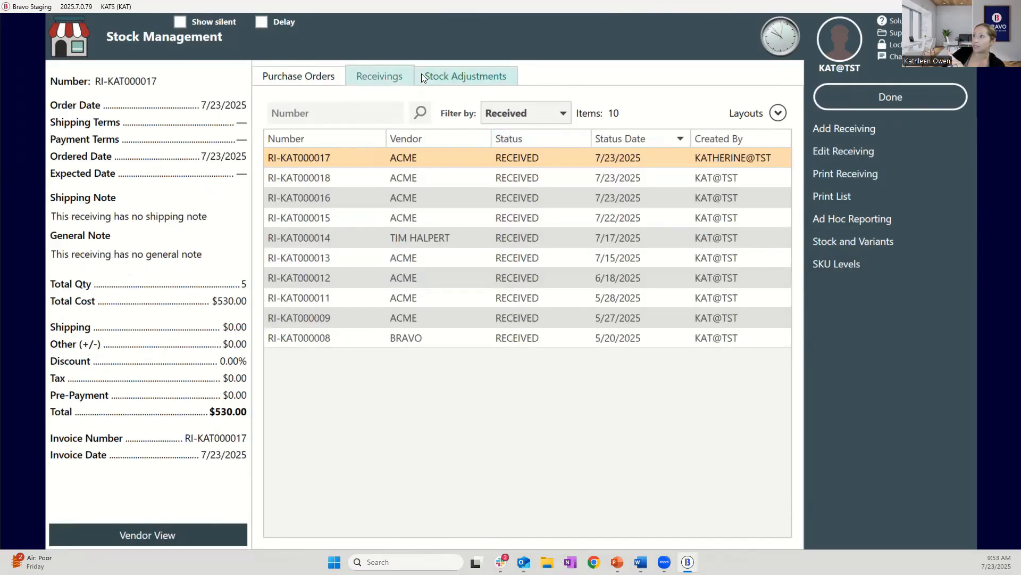
left_click(423, 77)
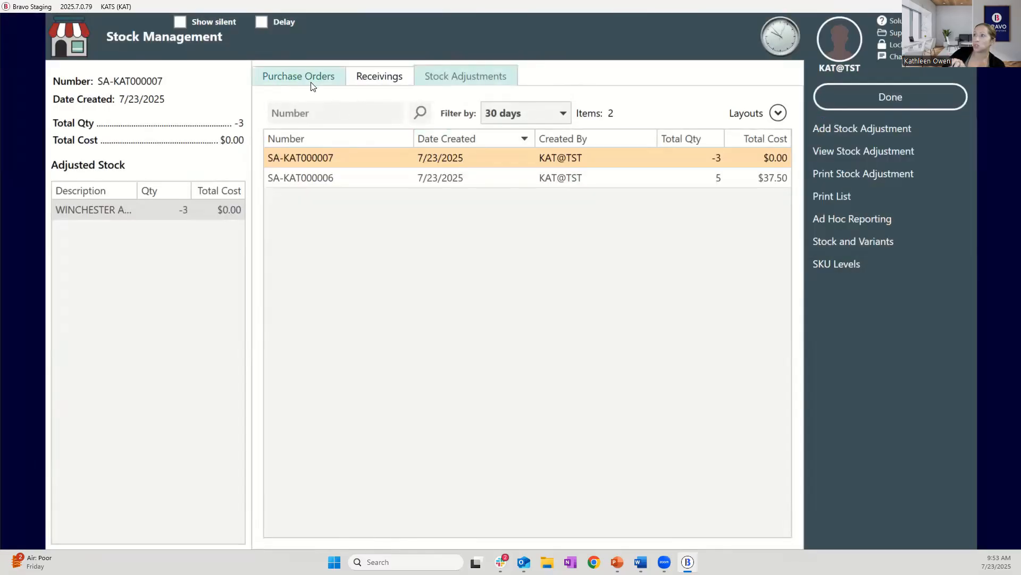
left_click(313, 85)
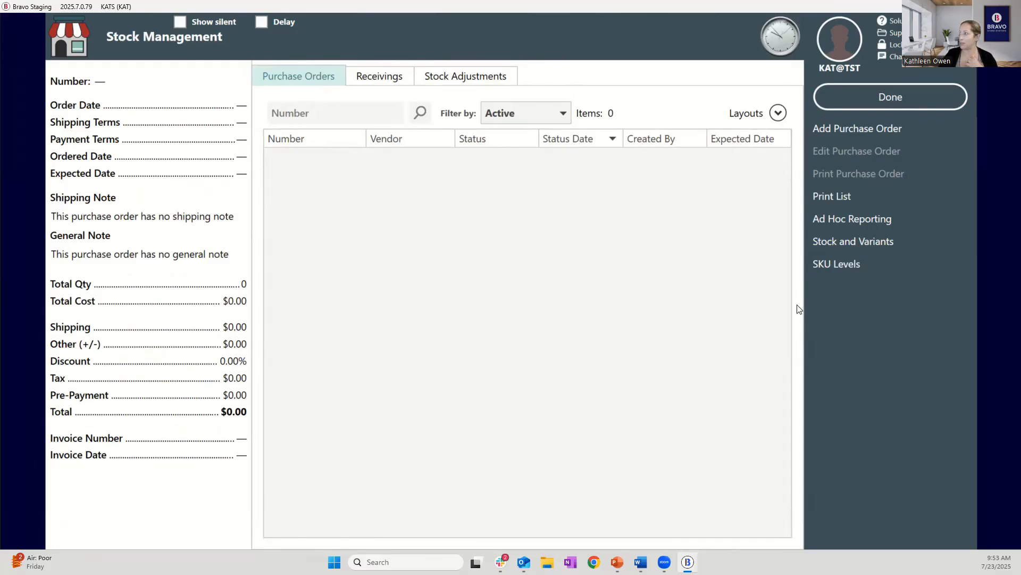
left_click(841, 262)
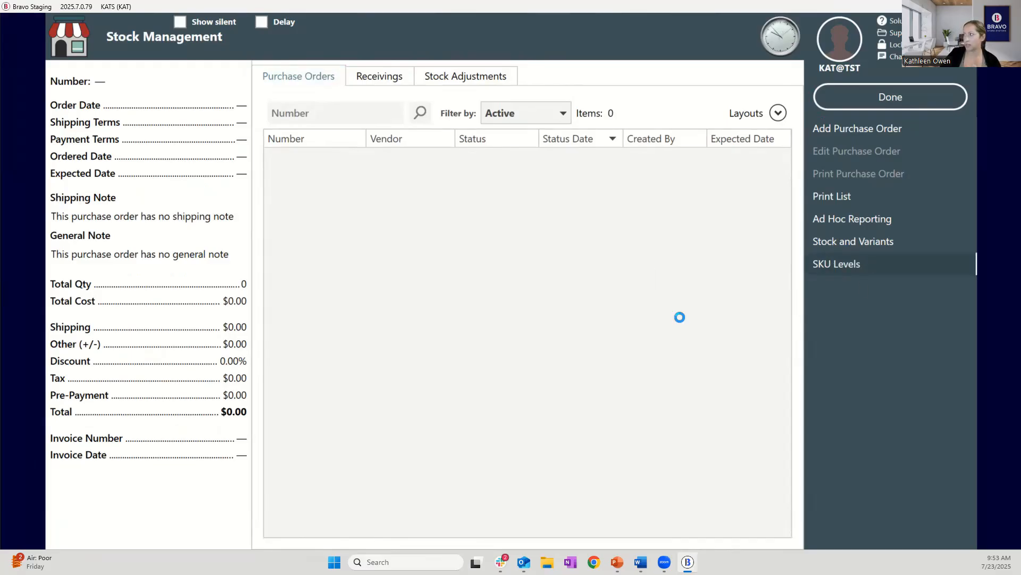
key("alt+Tab")
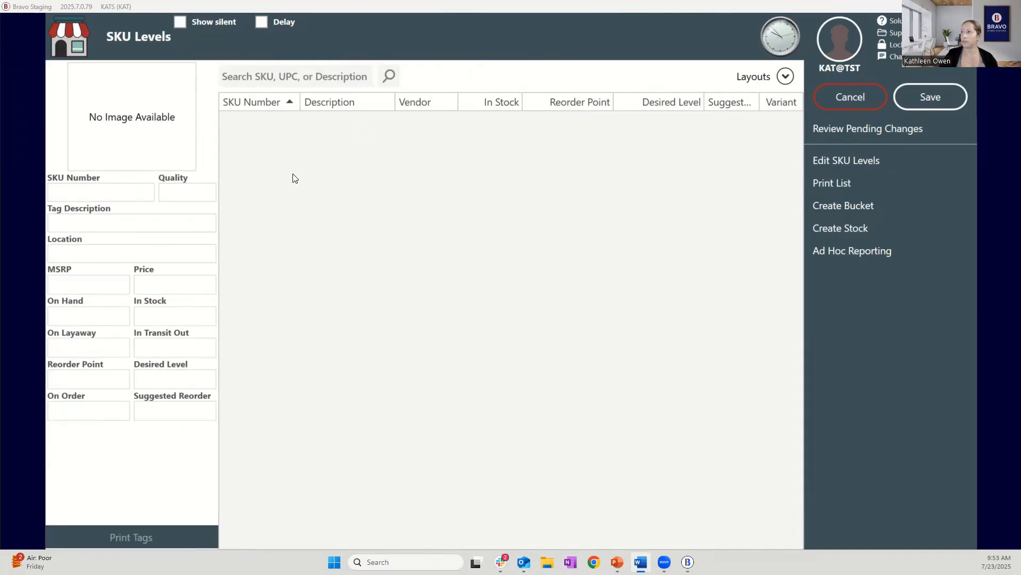
left_click(318, 78)
type("662205984853")
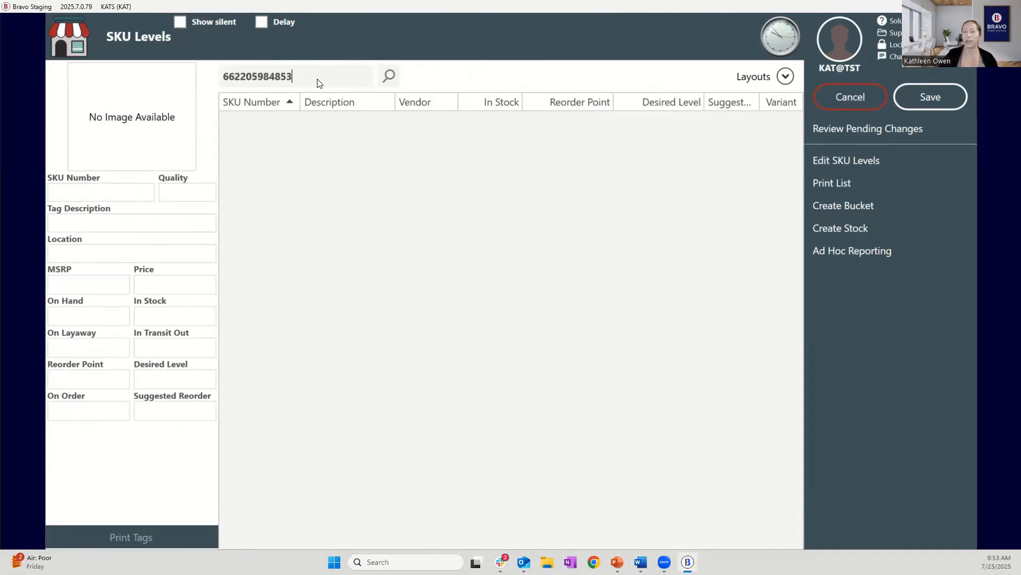
key("Return")
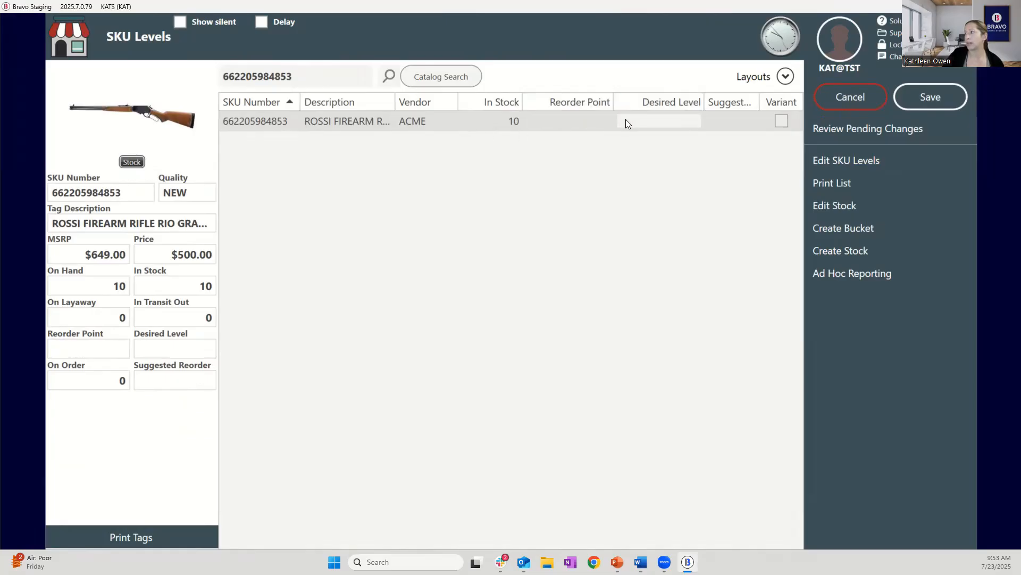
- Set the Rossi rifle's reorder point to 8 and desired level to 20, and save the SKU level changes
left_click(570, 120)
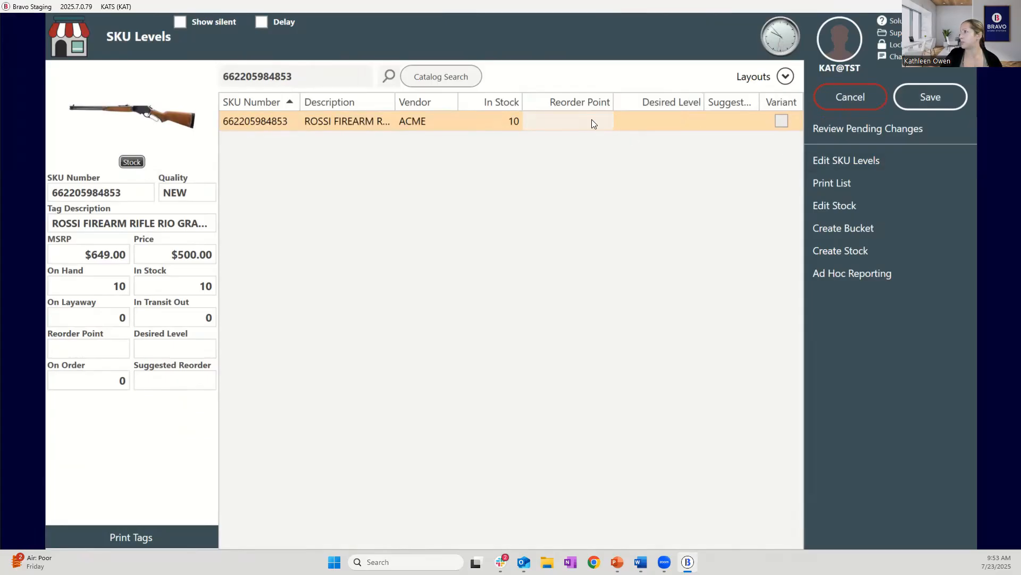
left_click(839, 160)
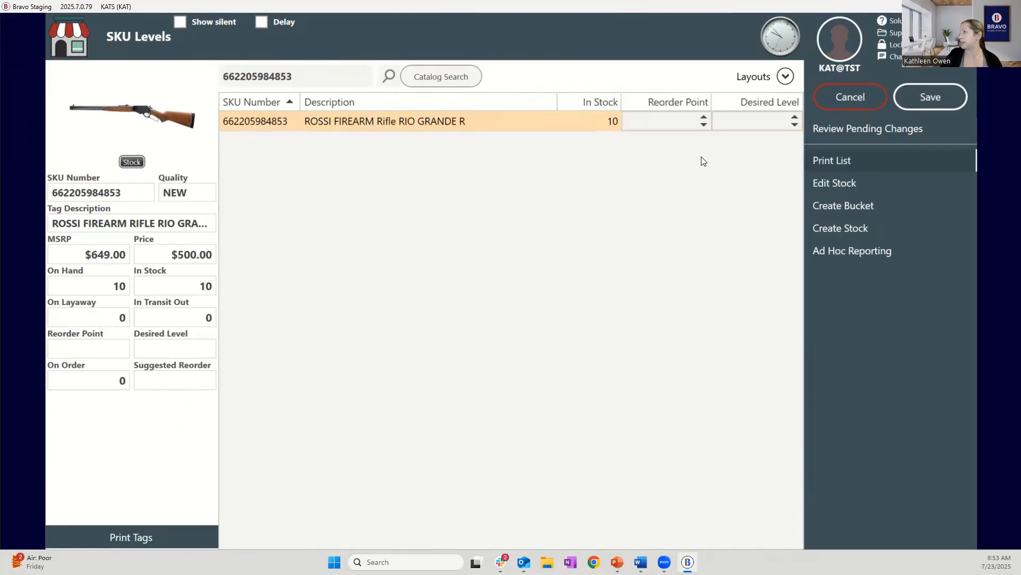
left_click(667, 121)
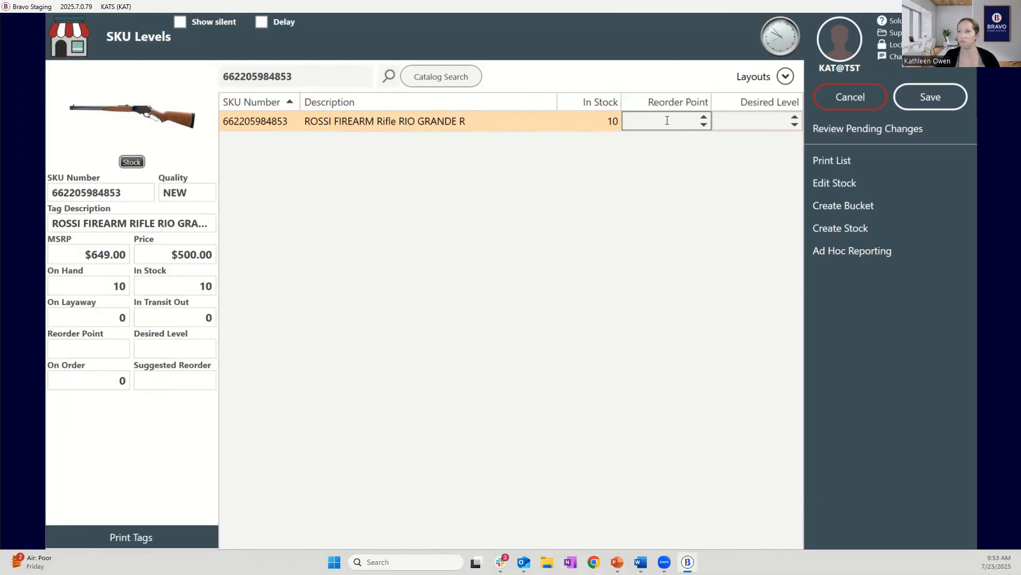
type("8")
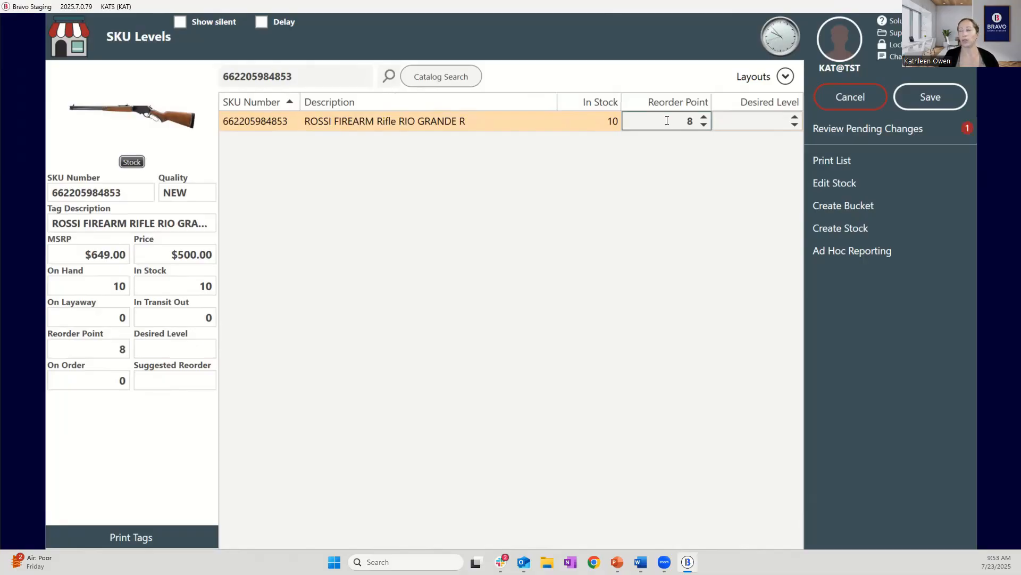
left_click(736, 123)
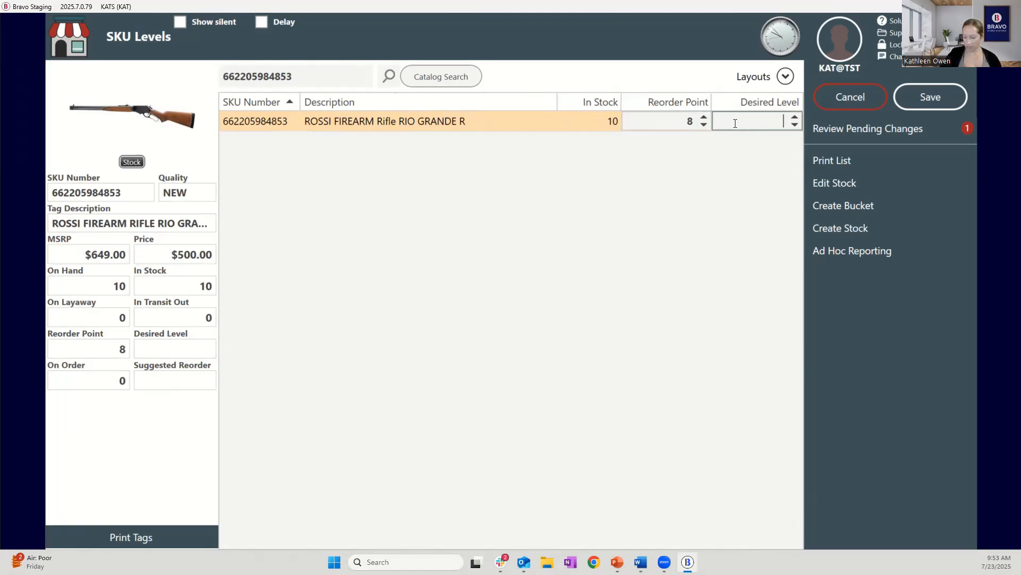
type("20")
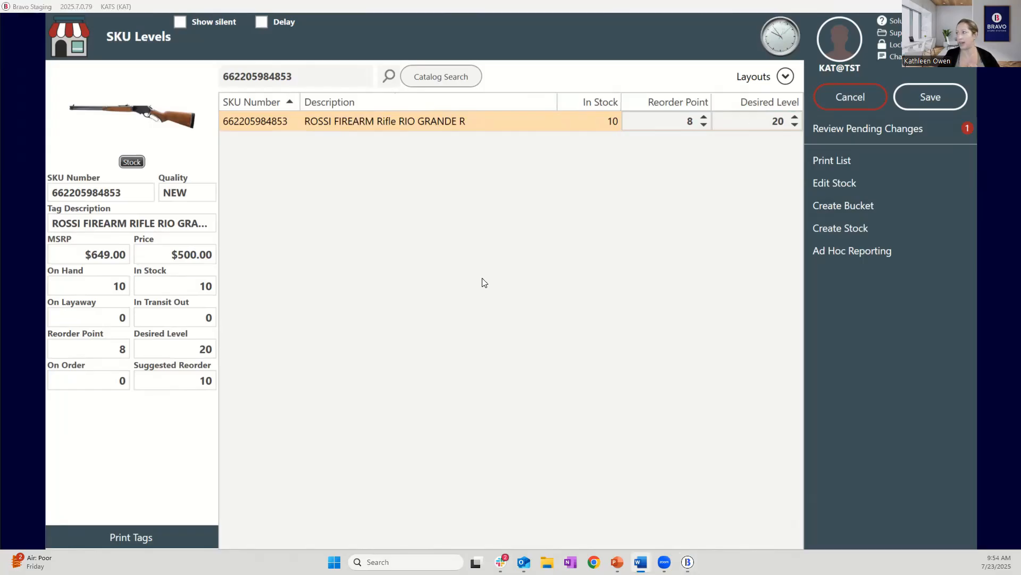
left_click(929, 106)
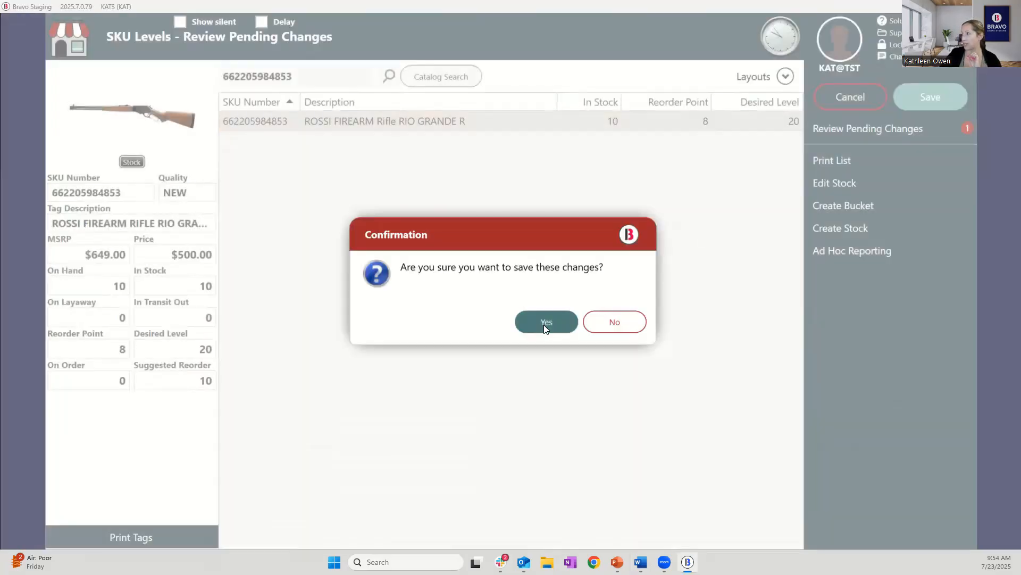
left_click(544, 322)
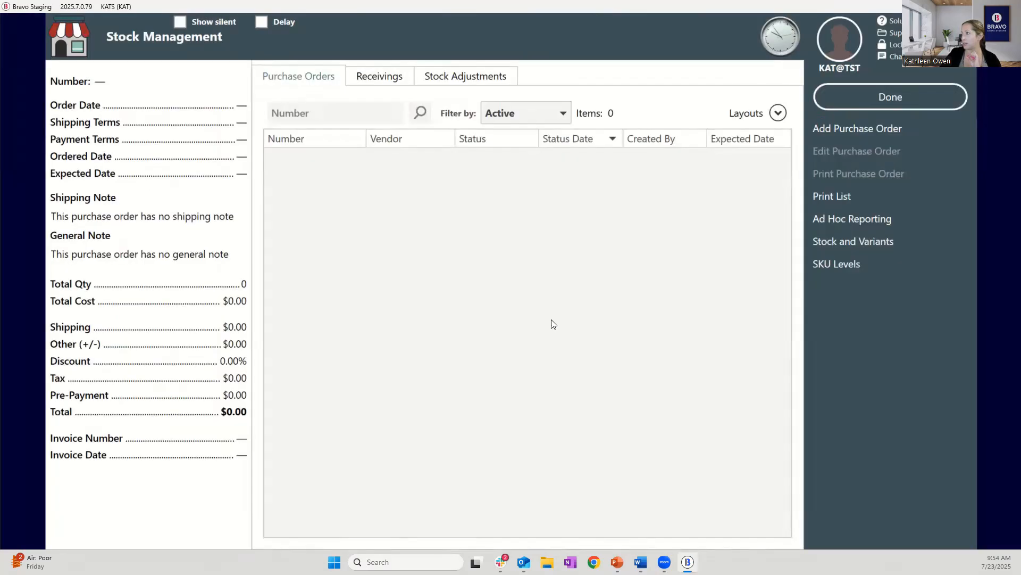
left_click(834, 264)
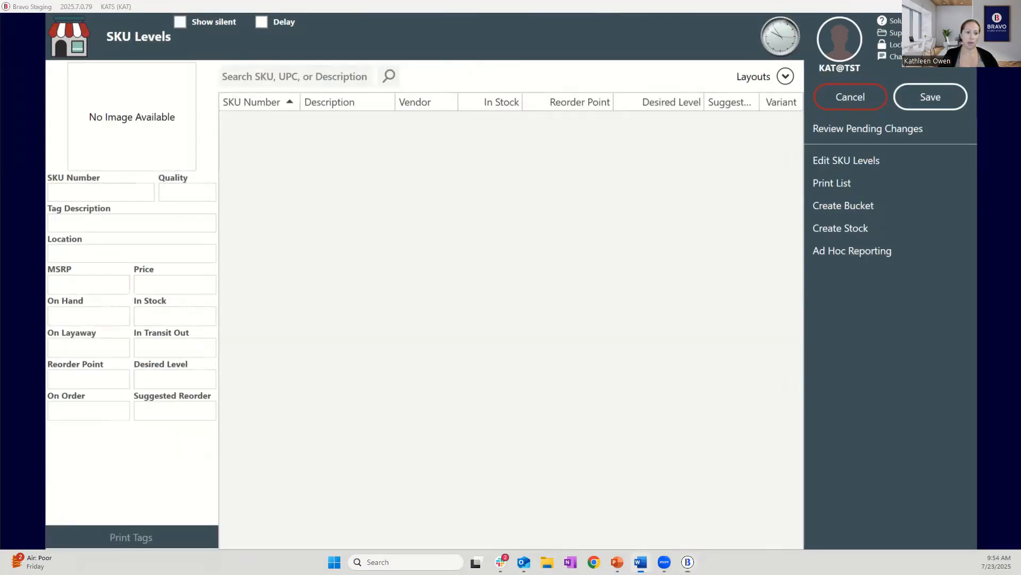
left_click(302, 77)
type("662205984853")
key("Return")
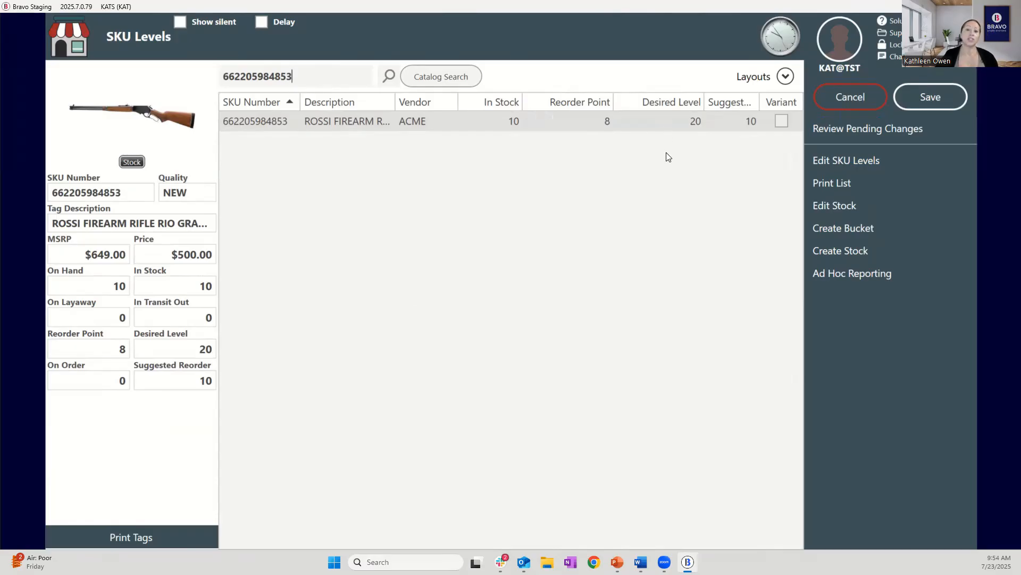
key("alt+Tab")
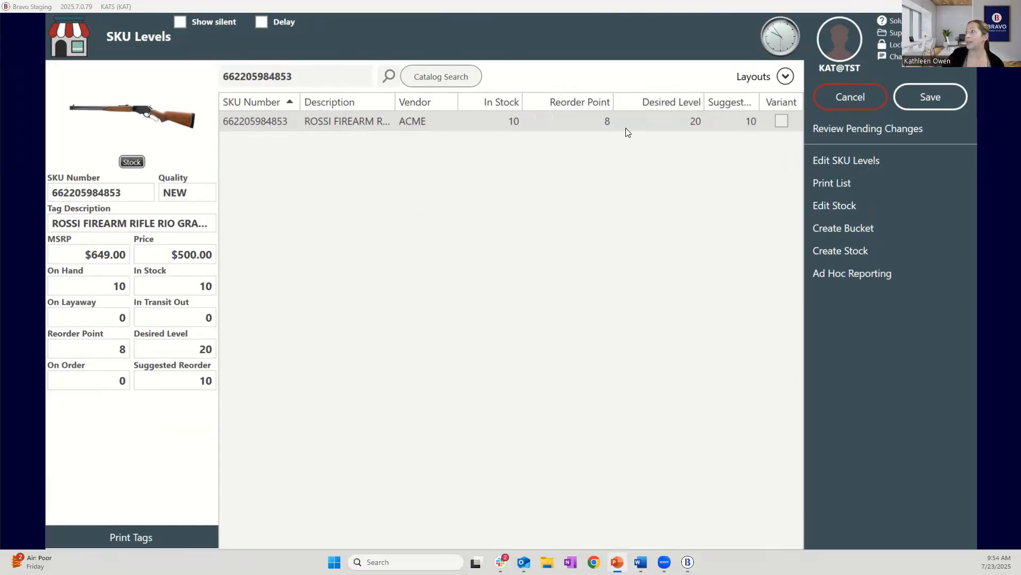
- Edit the Rossi rifle's stock record to set its price to $570.00, and save the pending change
left_click(626, 128)
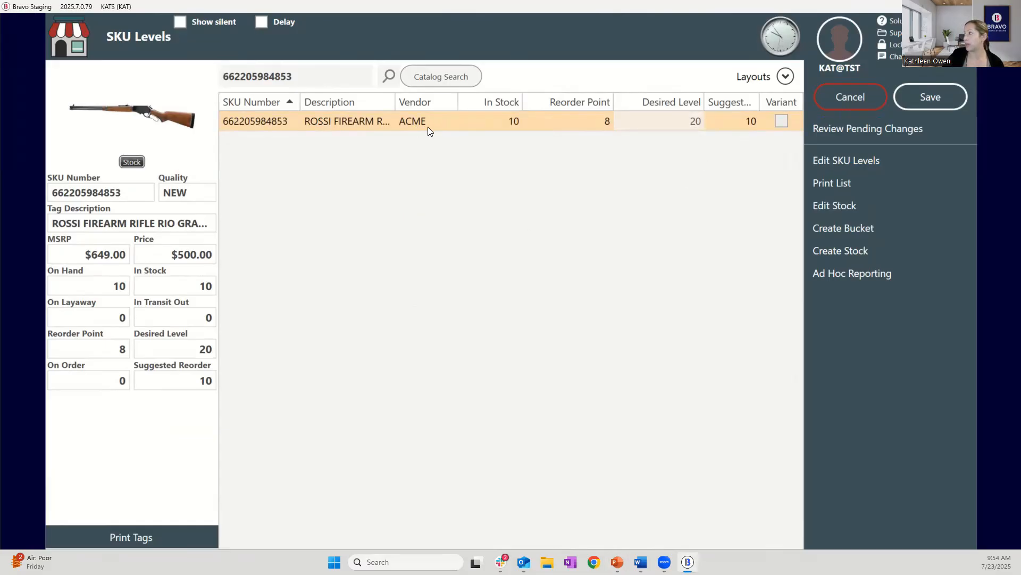
left_click(820, 205)
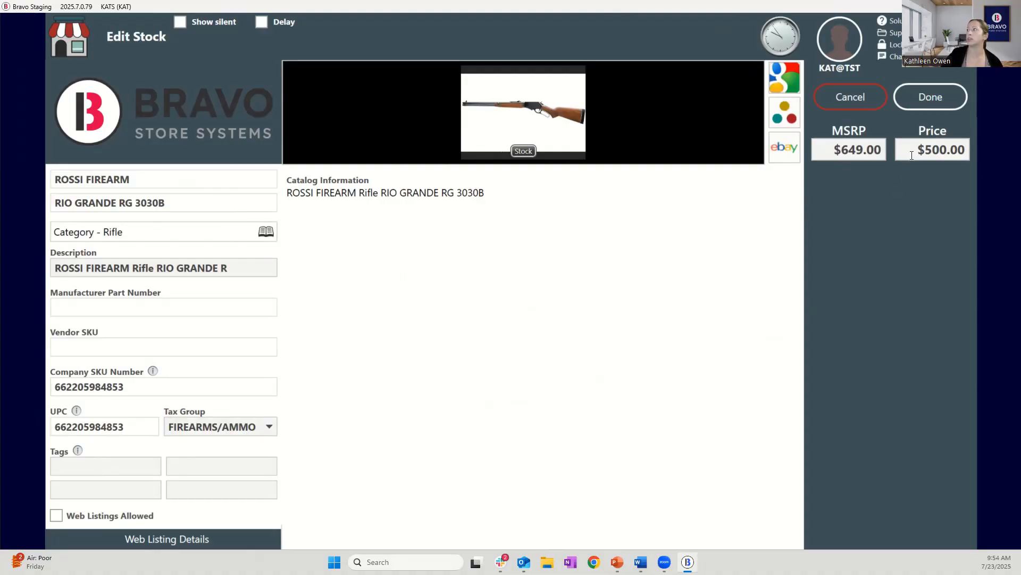
left_click(912, 154)
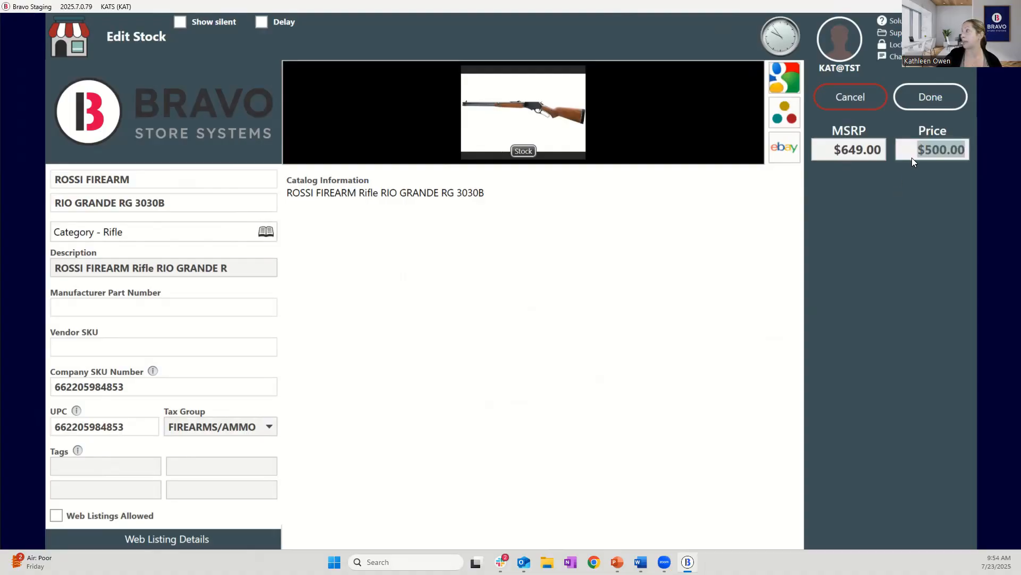
type("570")
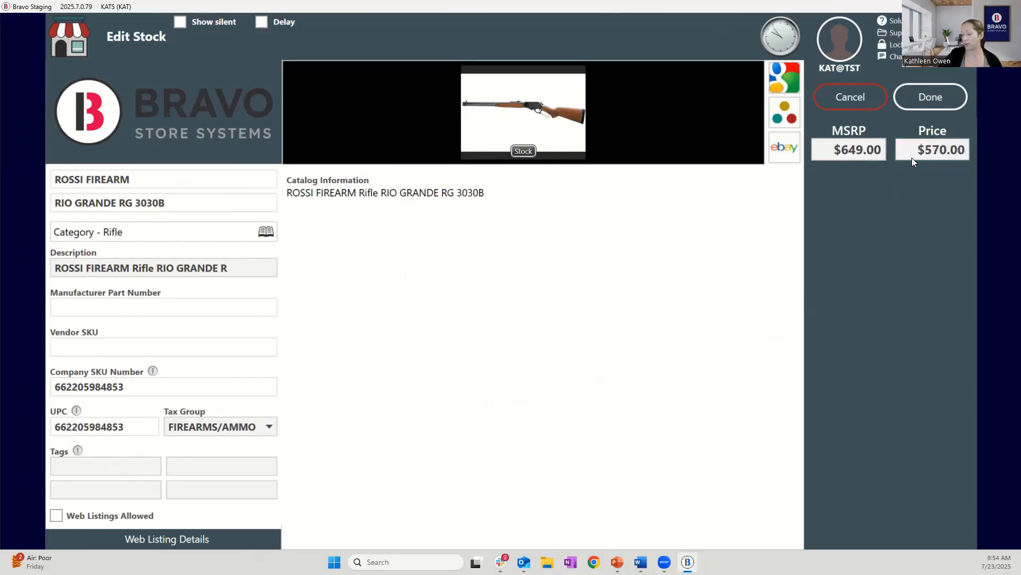
left_click(913, 98)
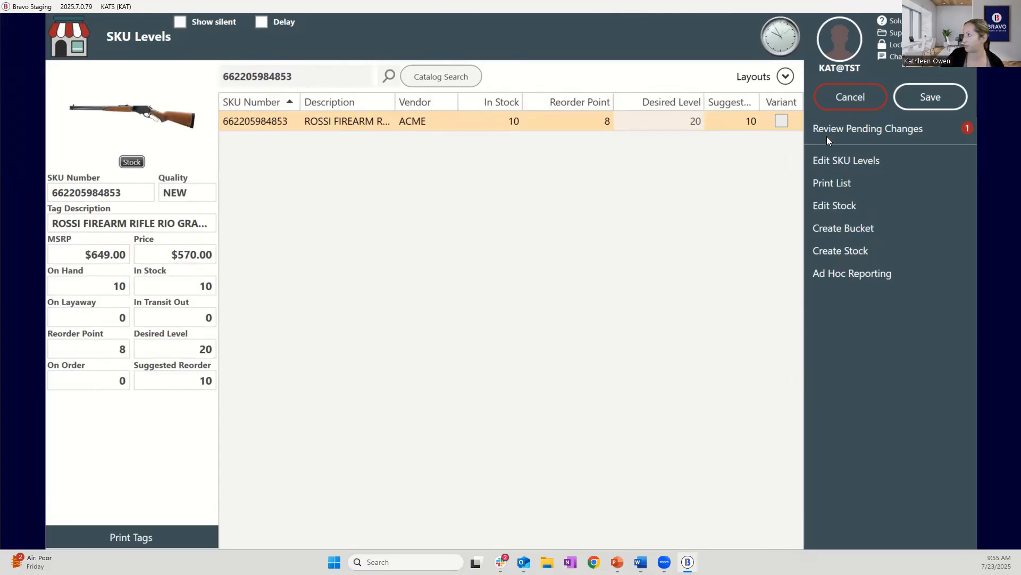
left_click(910, 105)
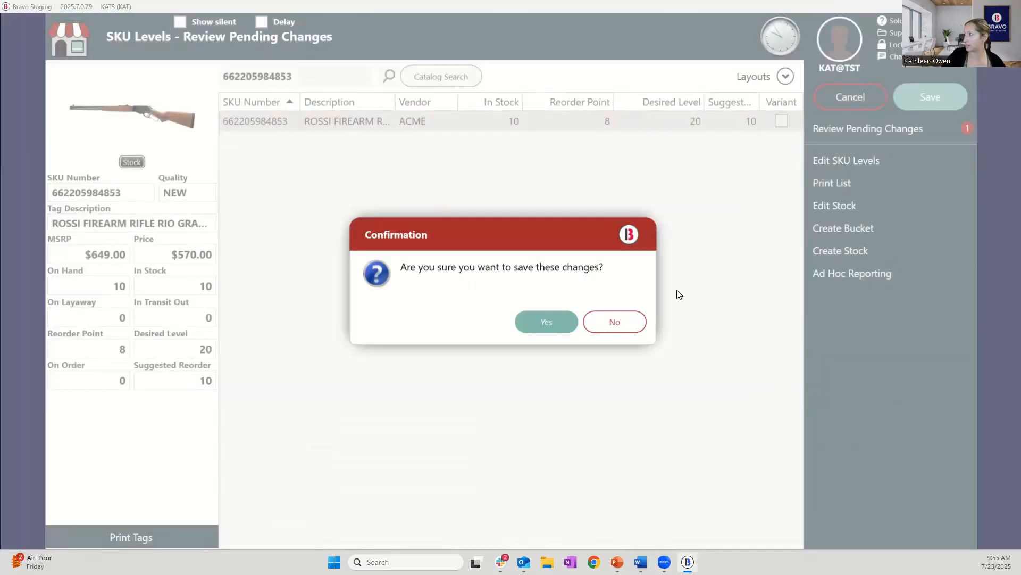
left_click(543, 322)
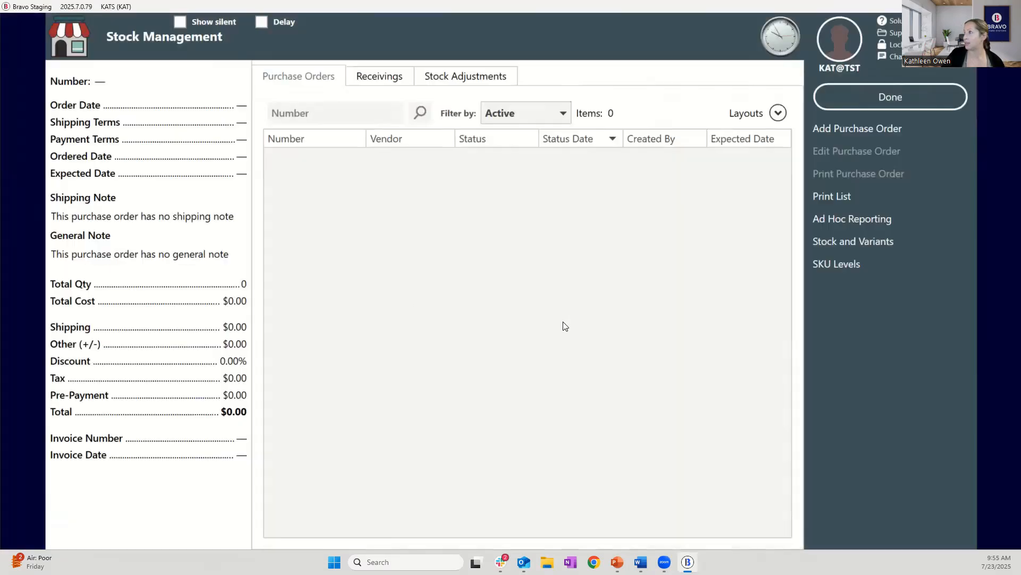